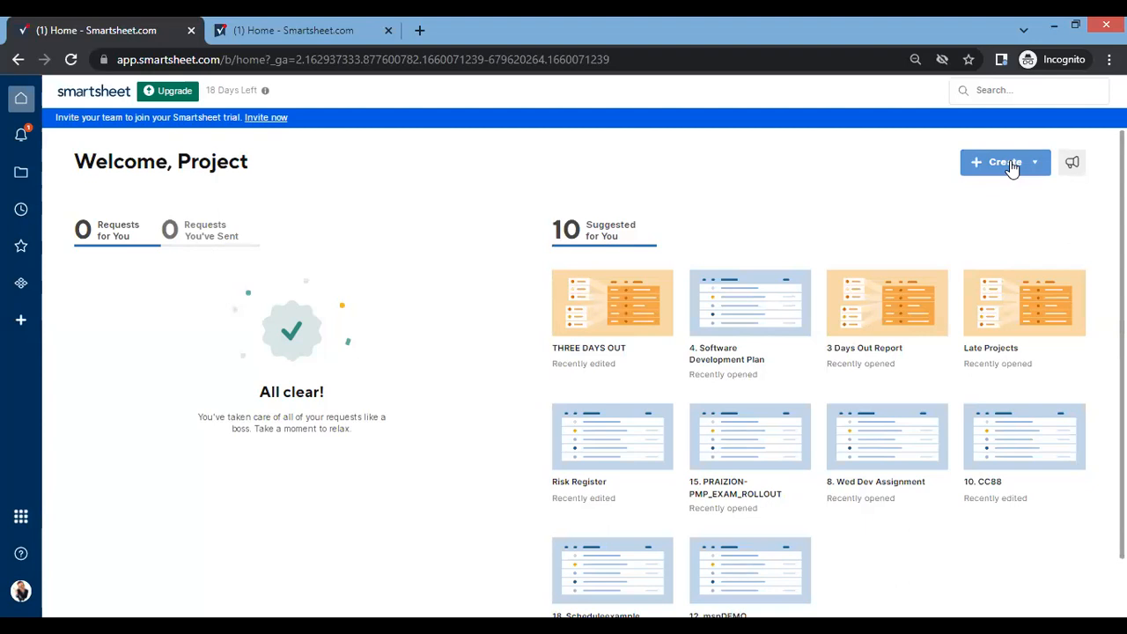
Create a new form named "Project Intake / Chartering".
left_click(1012, 168)
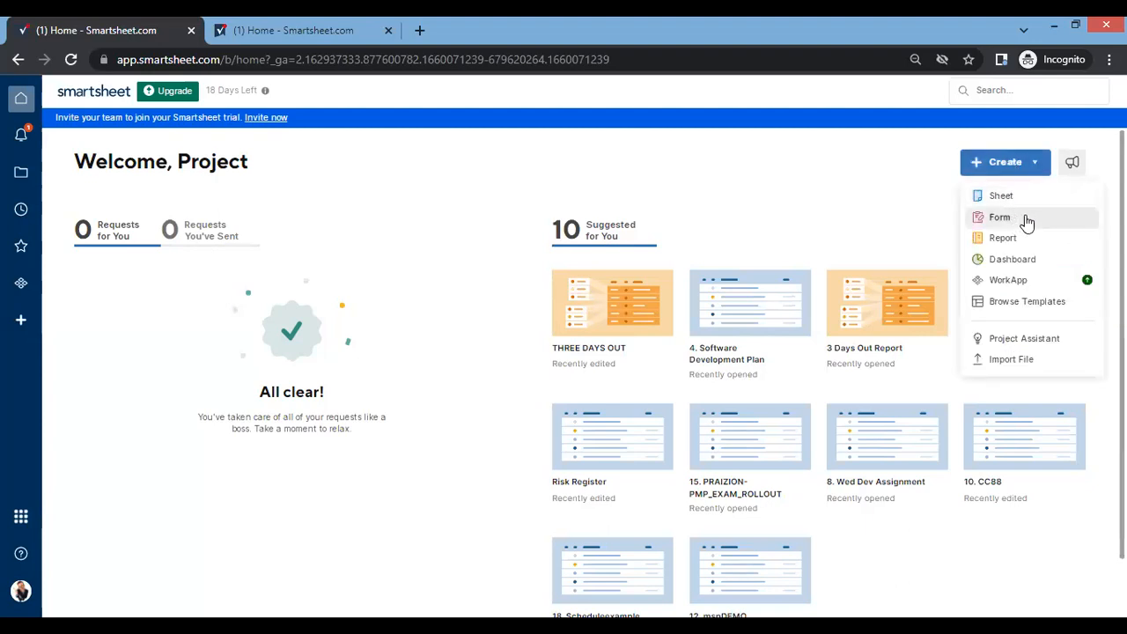
left_click(1026, 219)
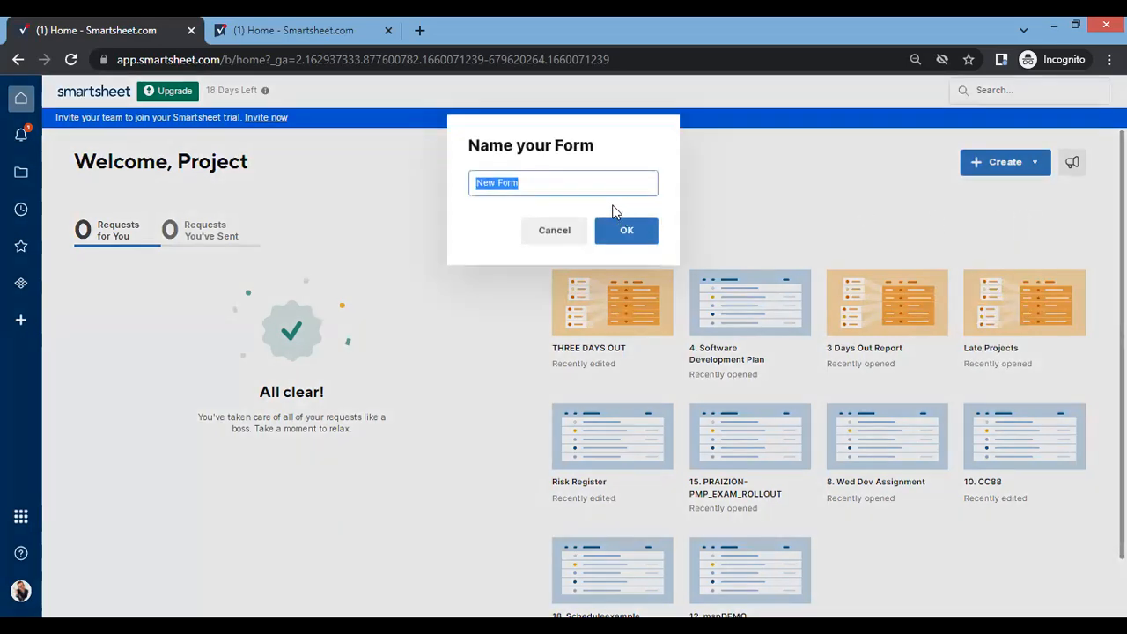
type("Project Intake")
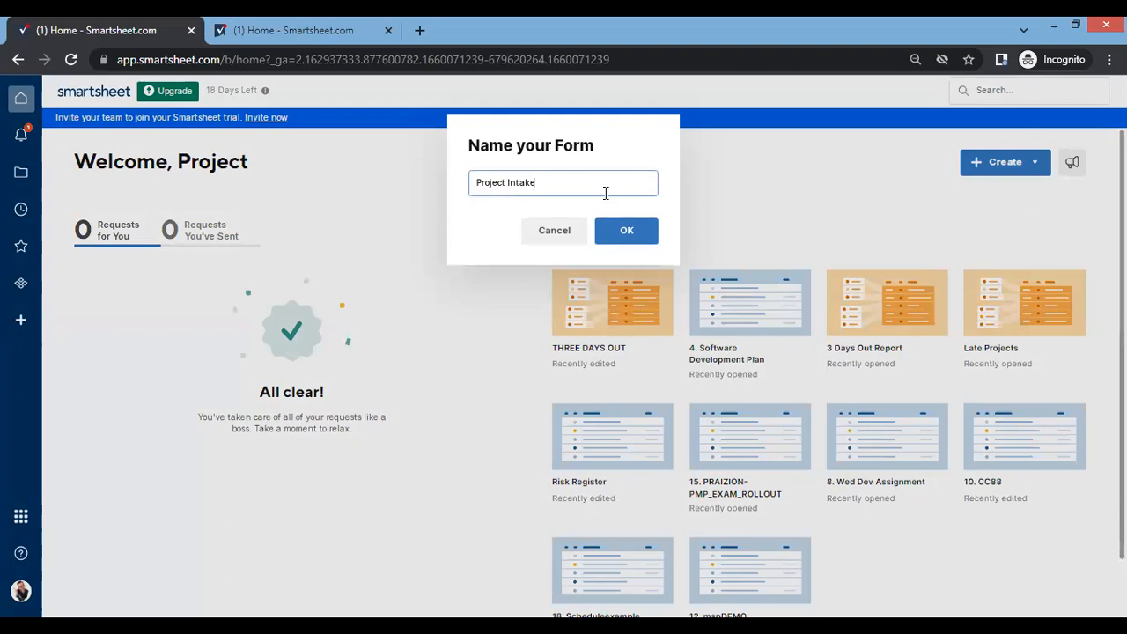
type(" / Chartering")
left_click(626, 236)
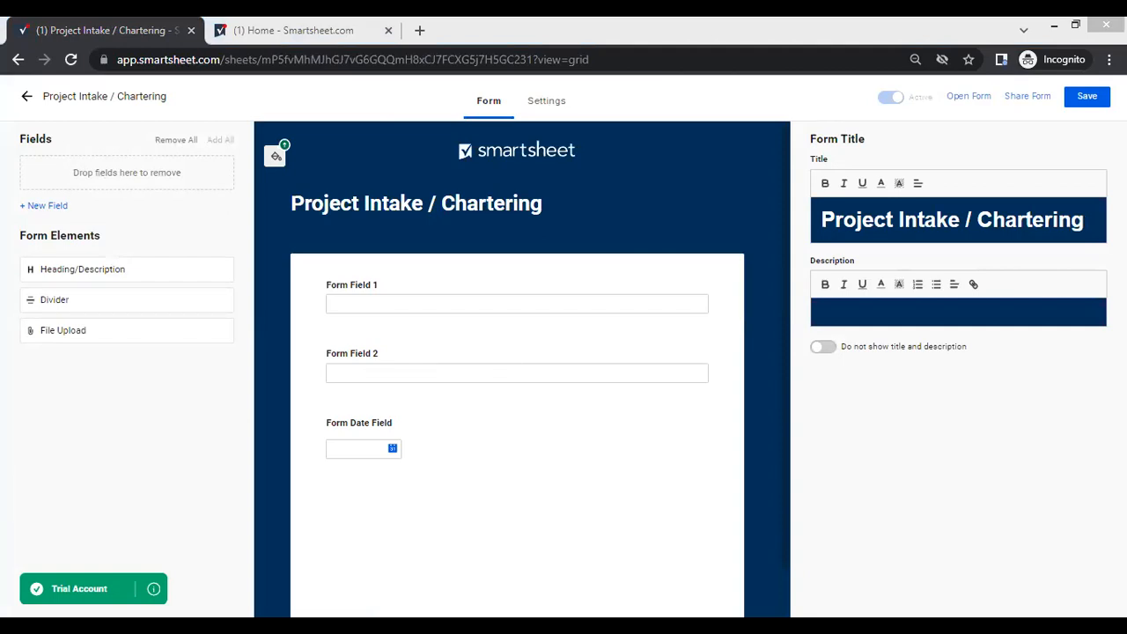
Rename the form's first field, Form Field 1, as "Project Title".
left_click(363, 284)
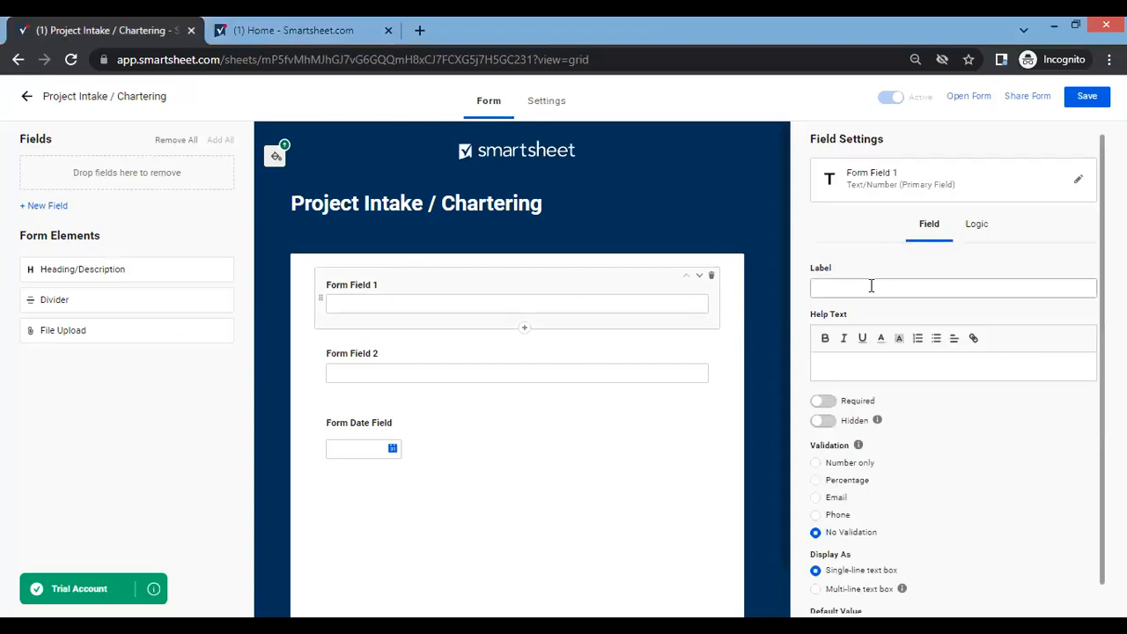
left_click(889, 175)
left_click(888, 177)
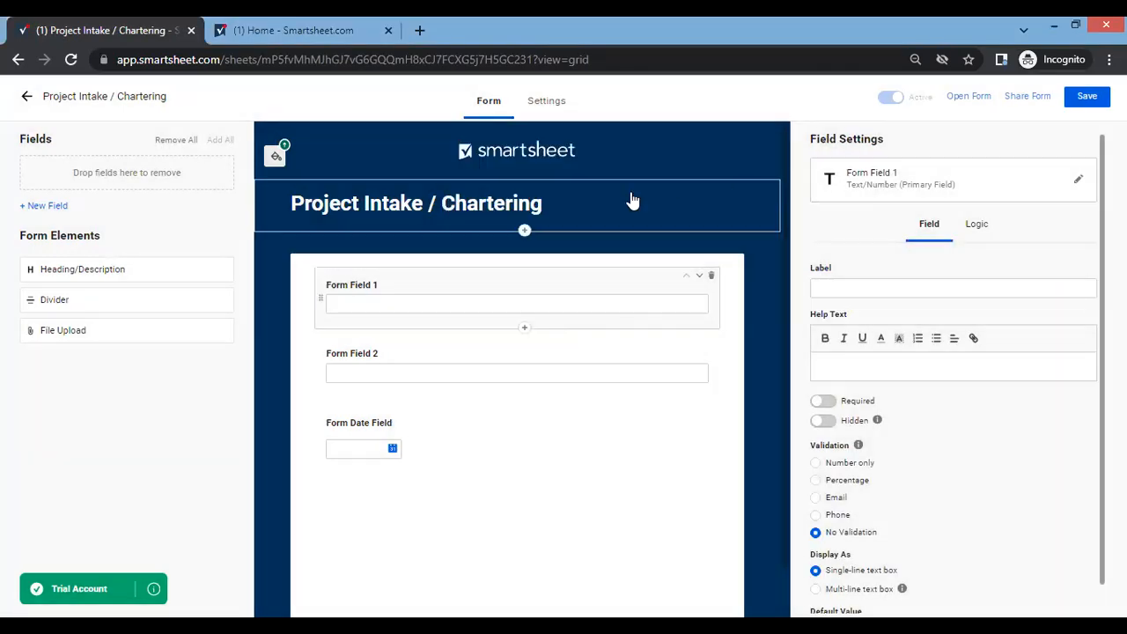
left_click(907, 184)
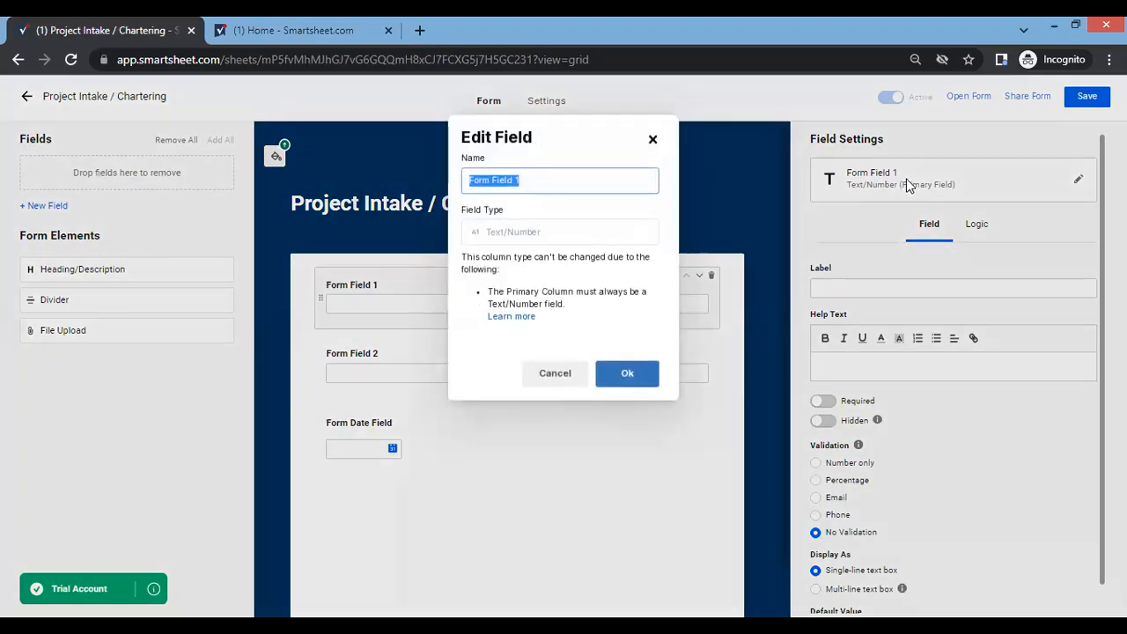
left_click(653, 139)
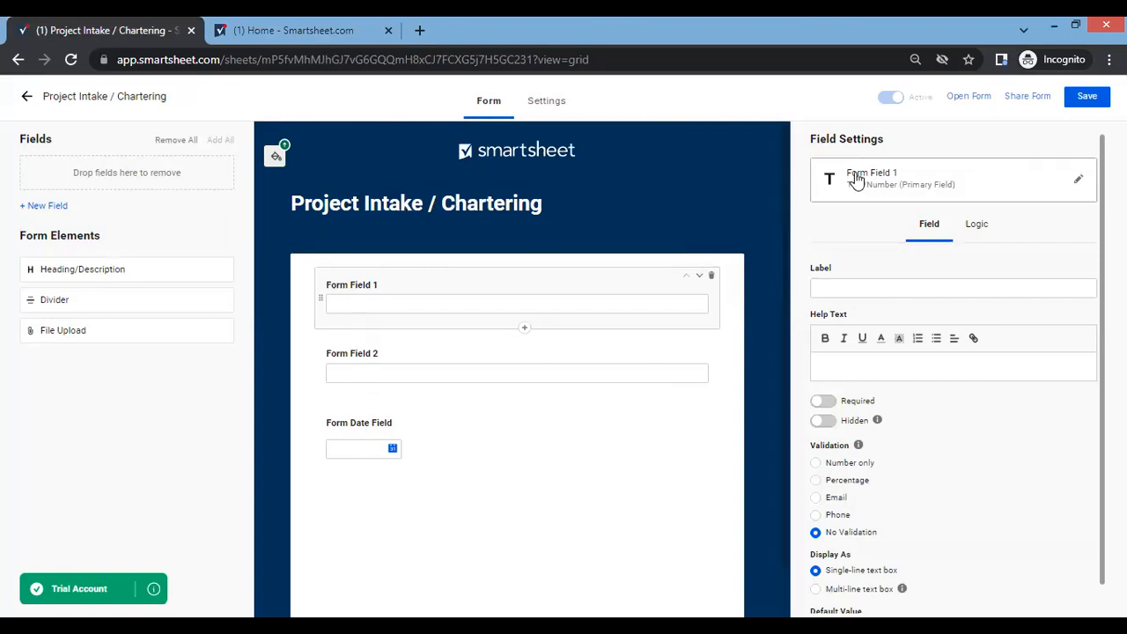
left_click(867, 180)
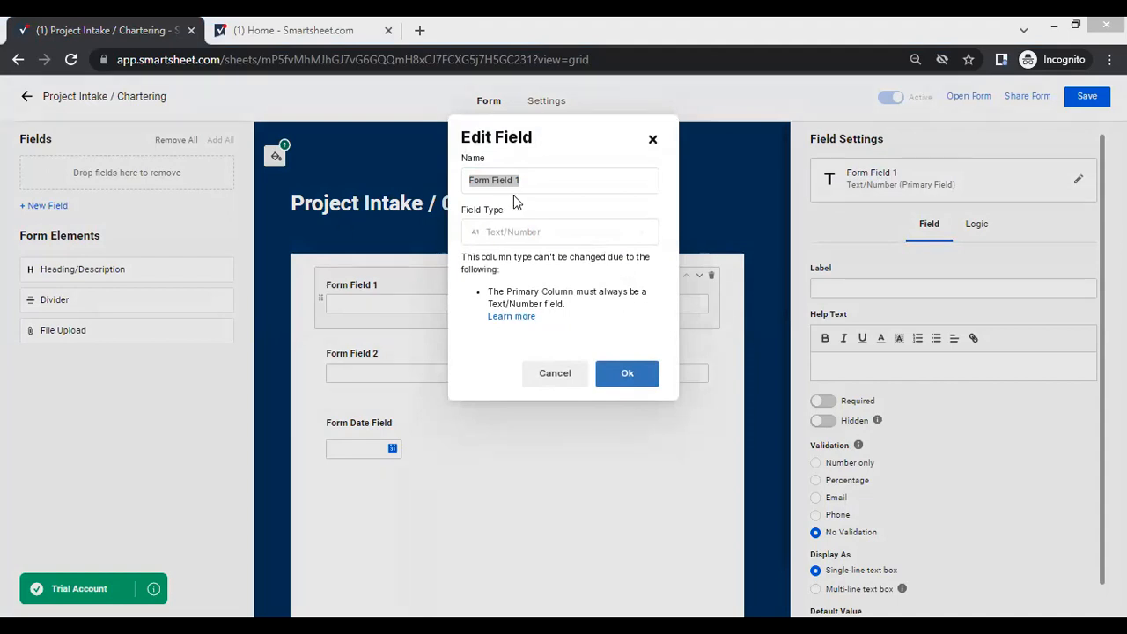
type("Project ")
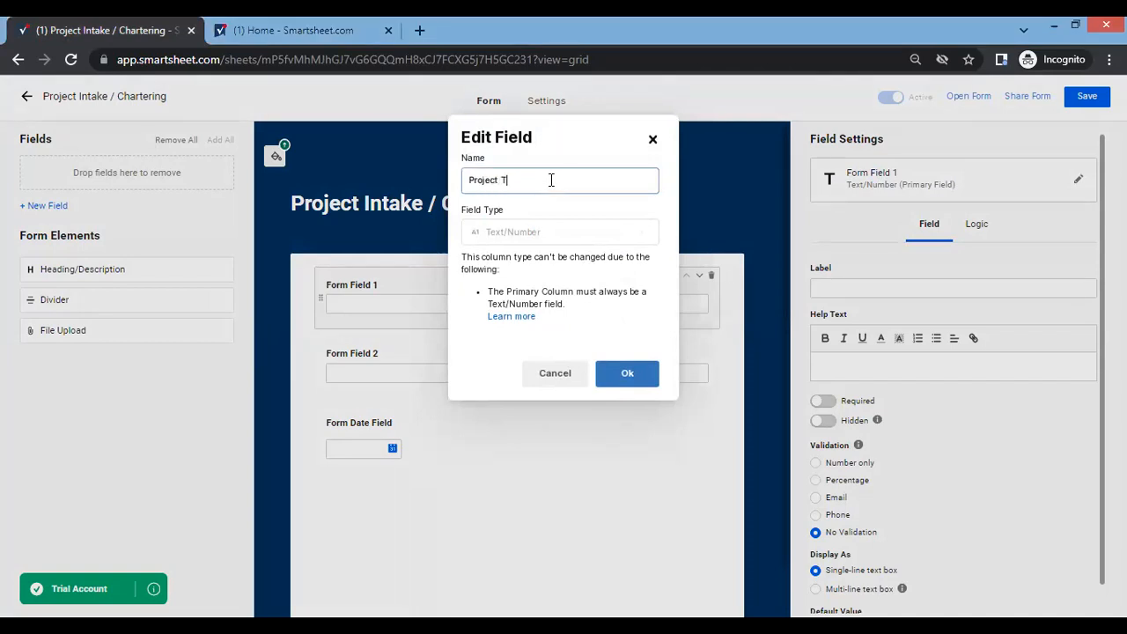
type("Title")
left_click(635, 377)
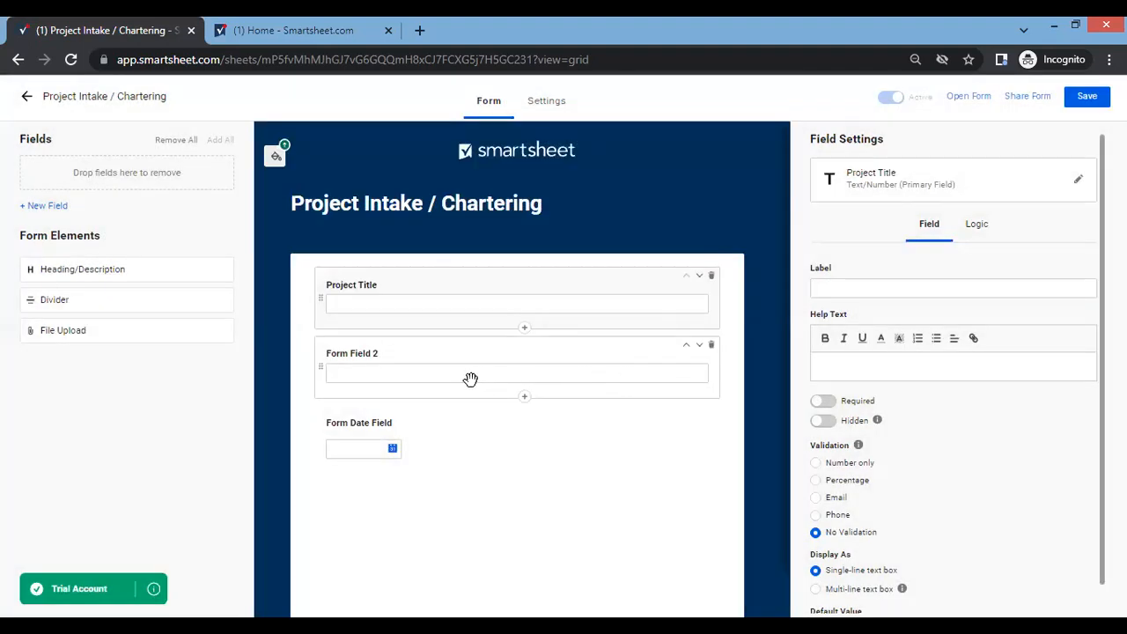
Rename Form Field 2 as "Project Sponsor", keeping its Text/Number type.
left_click(376, 354)
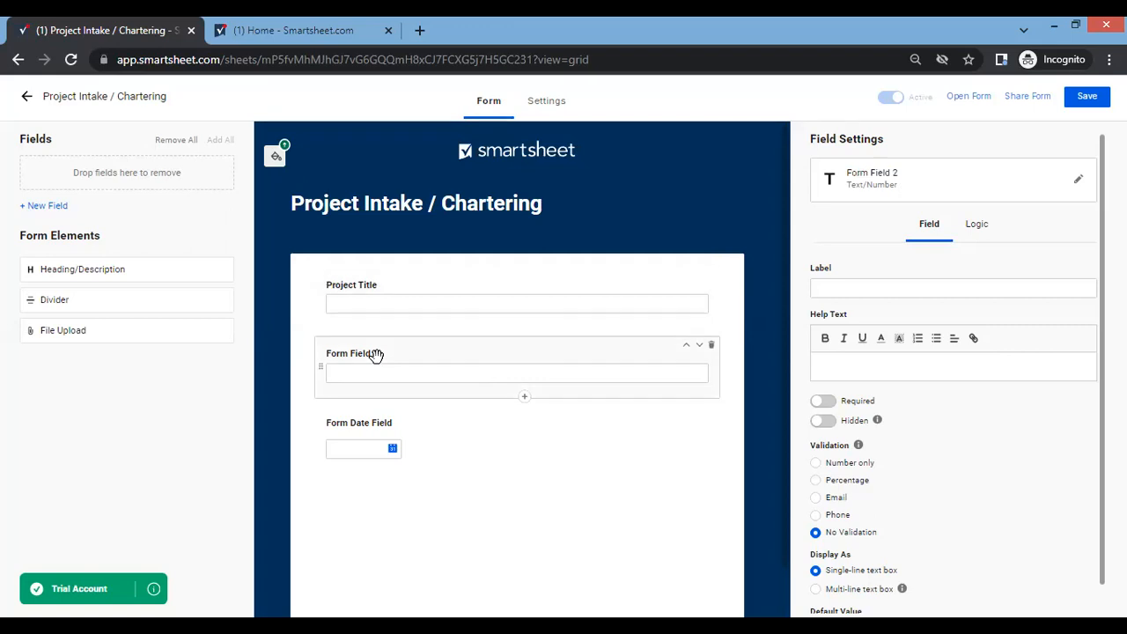
left_click(920, 187)
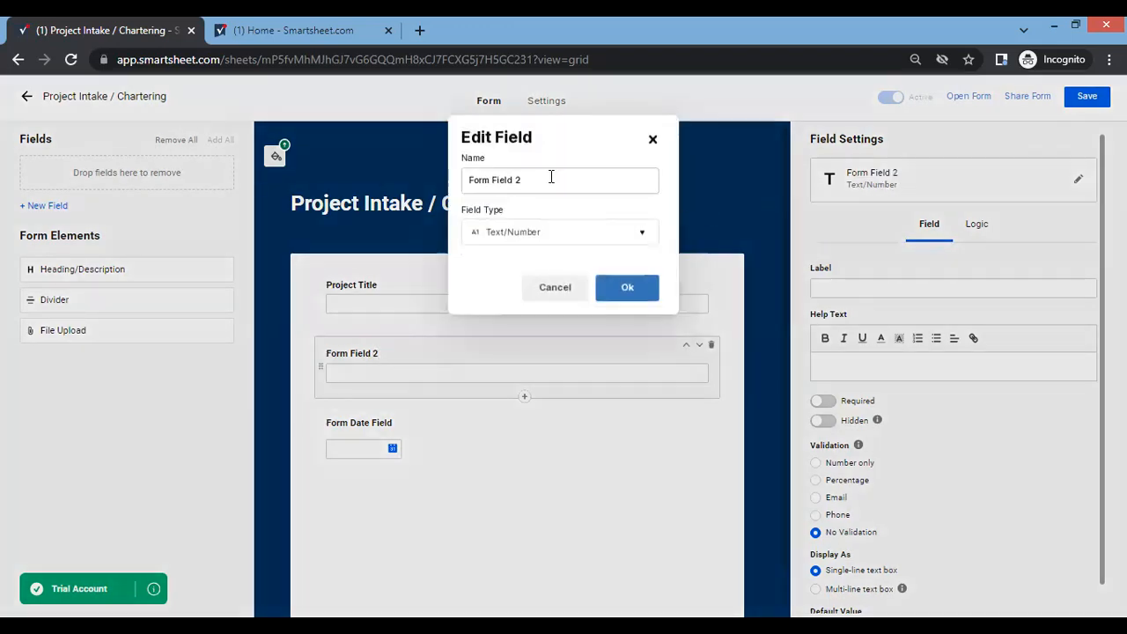
triple_click(551, 177)
type("Project Sponsor")
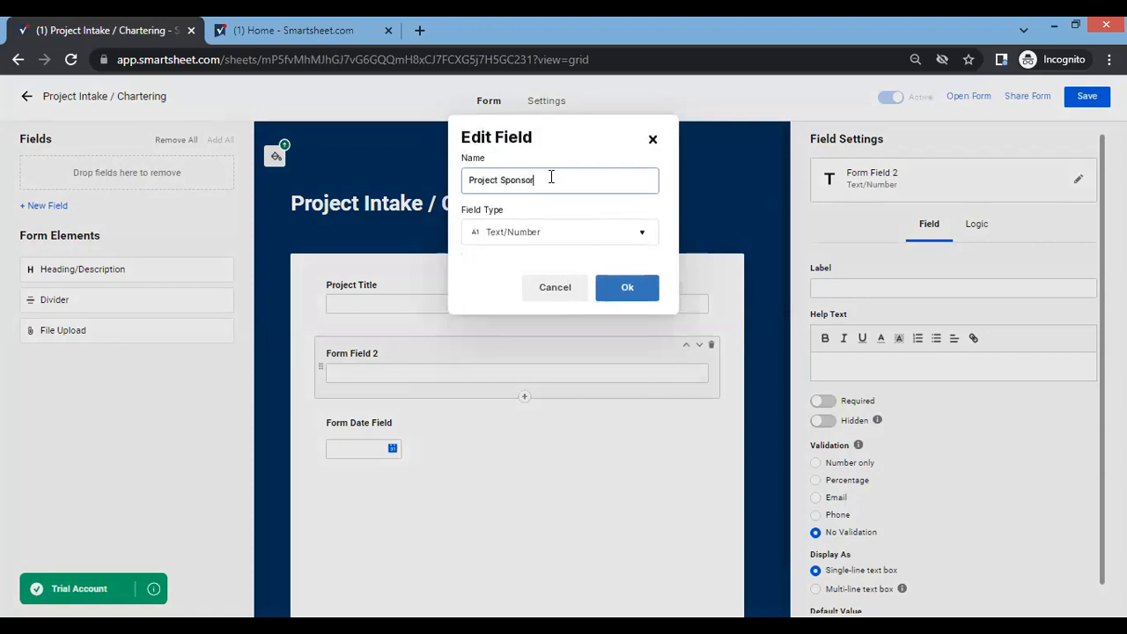
left_click(613, 296)
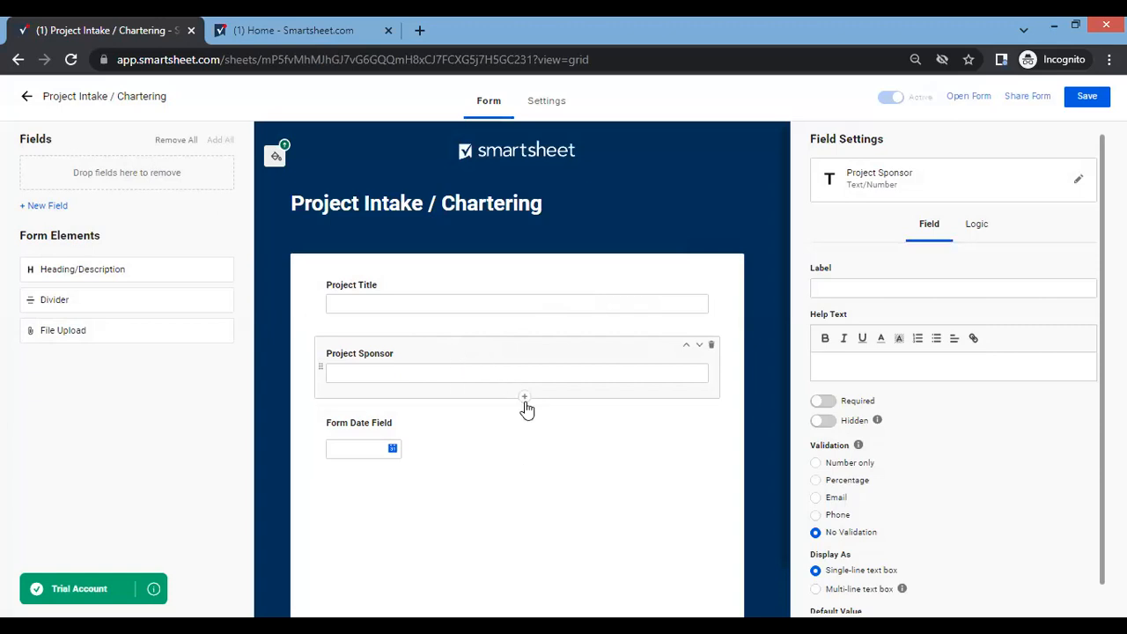
Add a Text/Number field named "Project Manager" directly below the Project Sponsor field.
left_click(526, 399)
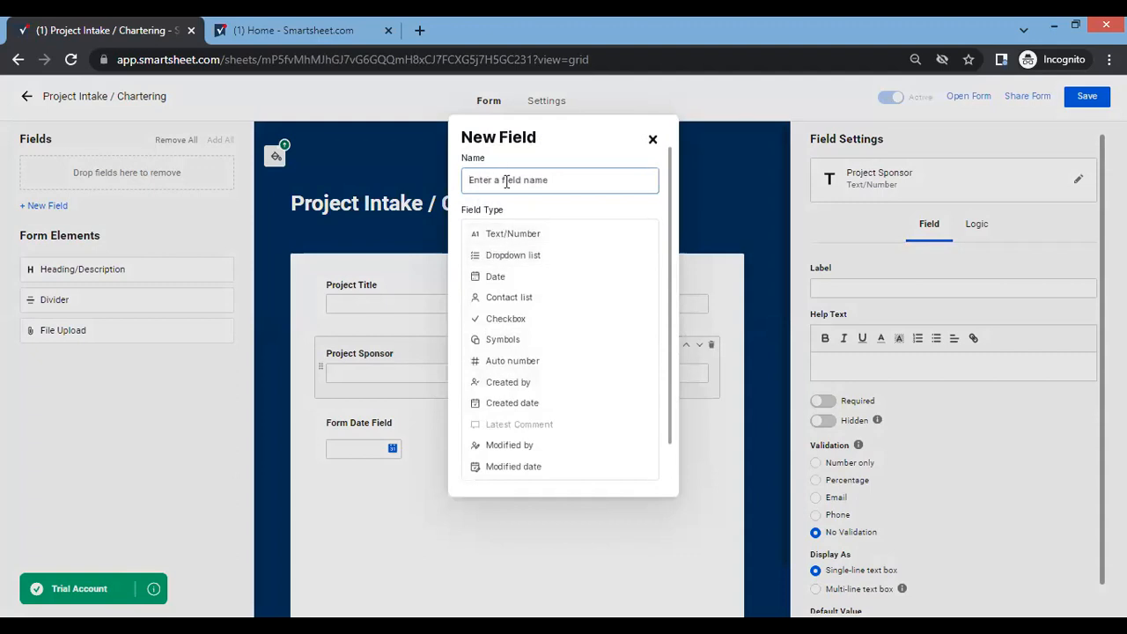
type("Project Manager")
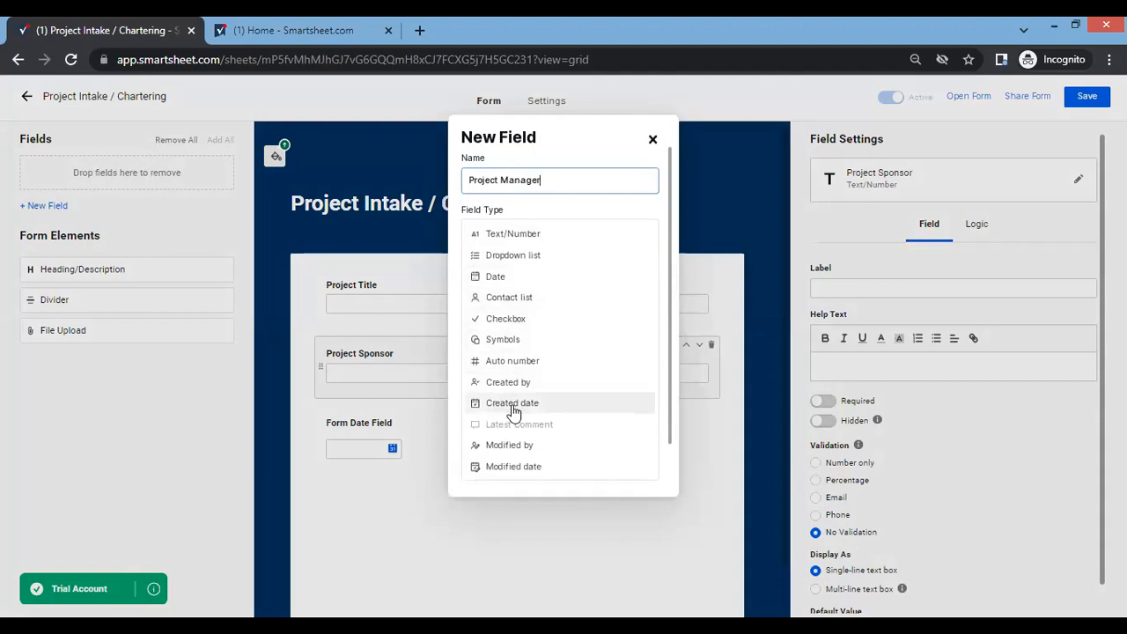
key("Return")
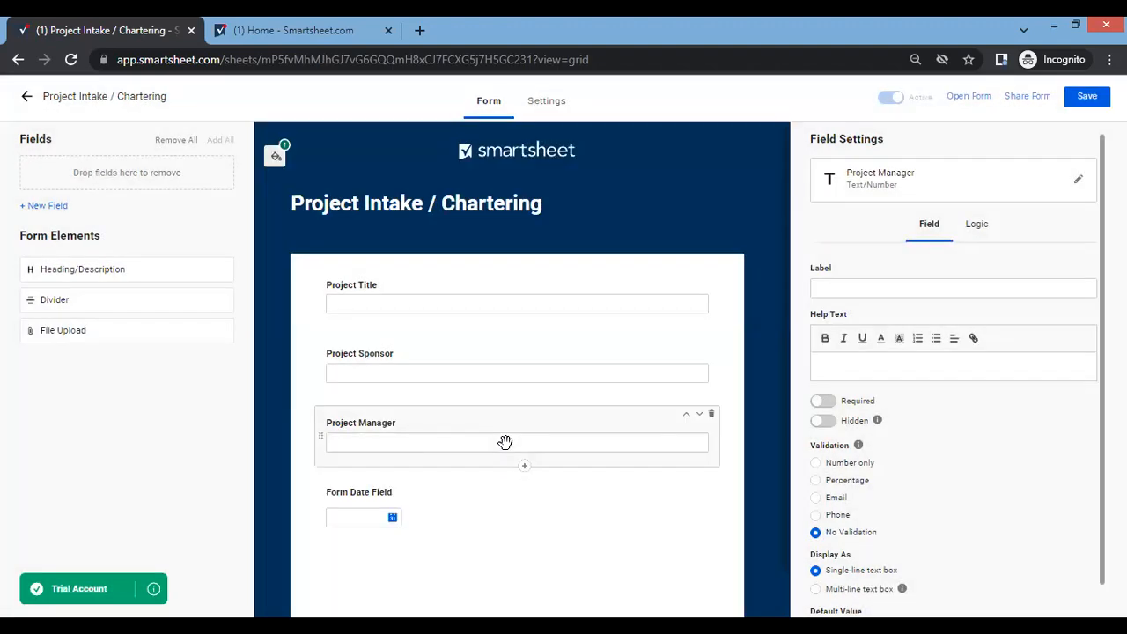
Add a Text/Number field named "Project Customer" directly below the Project Manager field.
scroll(485, 493, "down", 1)
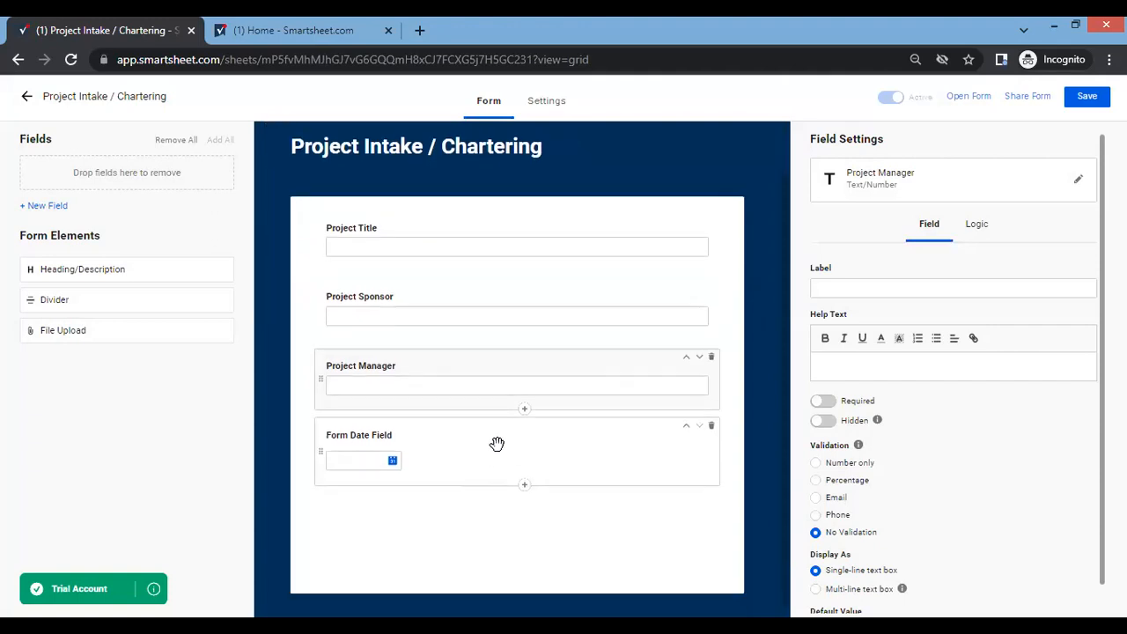
left_click(526, 413)
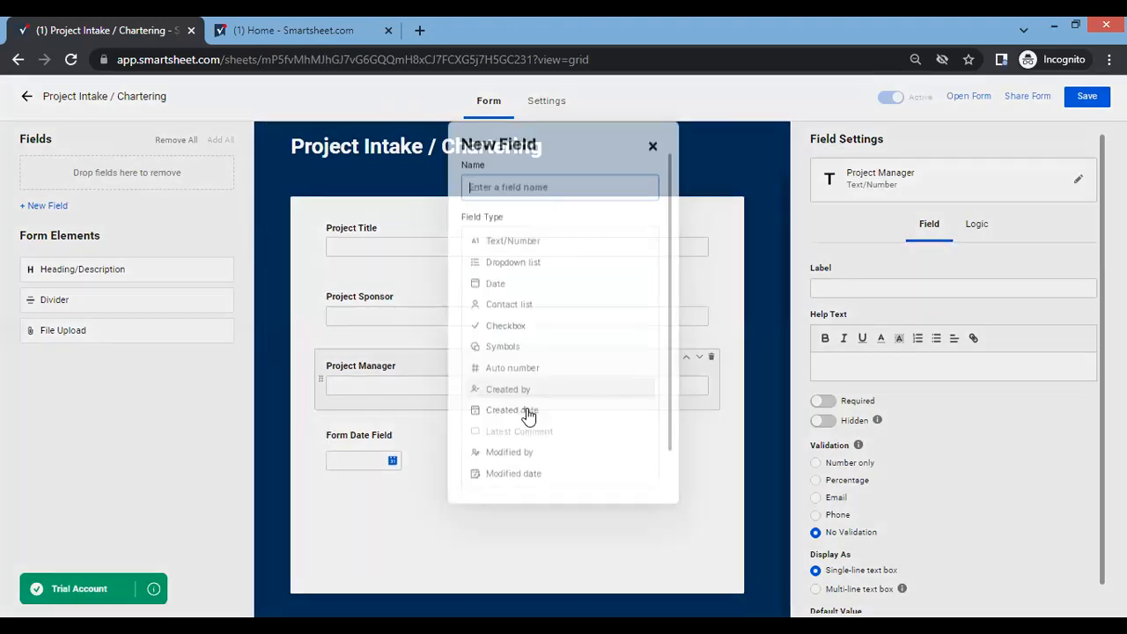
type("Project Cus")
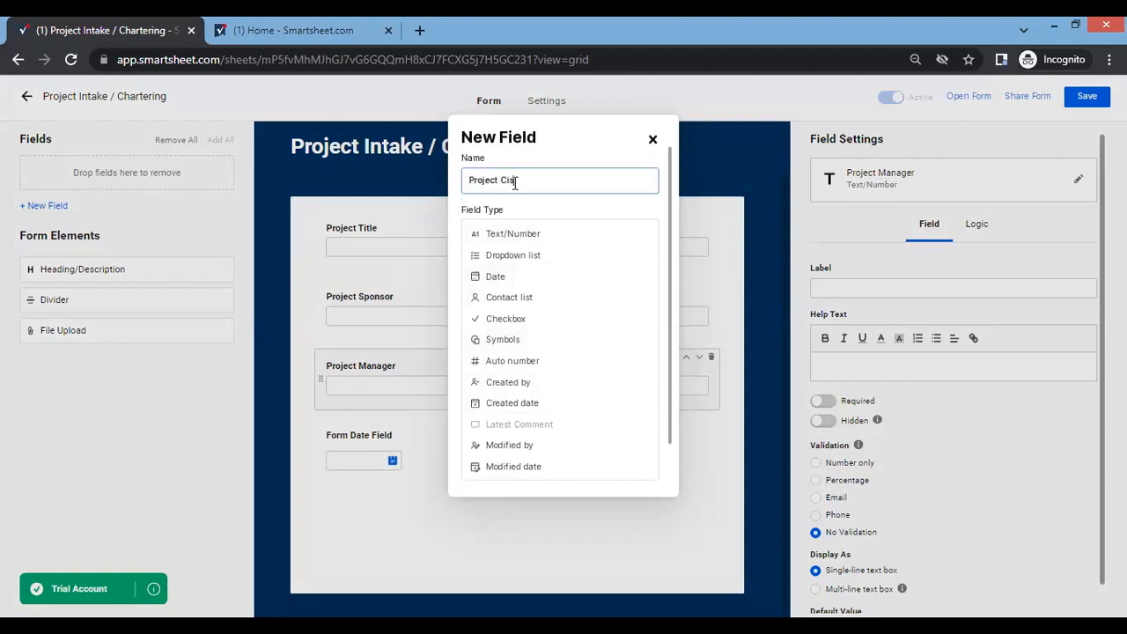
type("tomer")
left_click(653, 143)
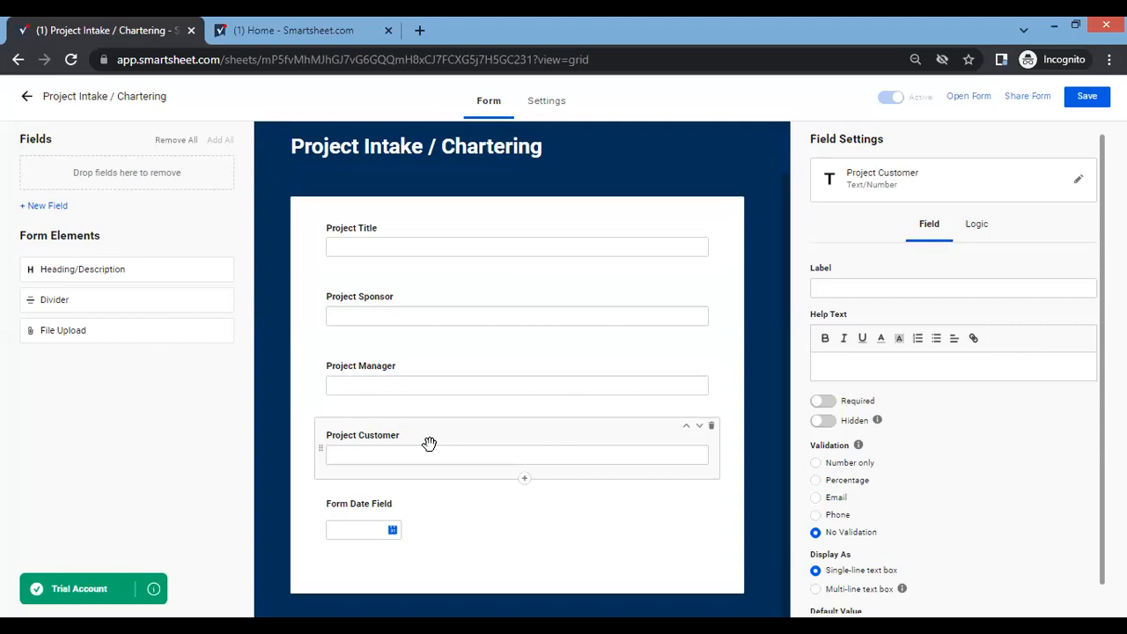
Rename the form's date field as "Charter Date", keeping its Date type.
left_click(355, 509)
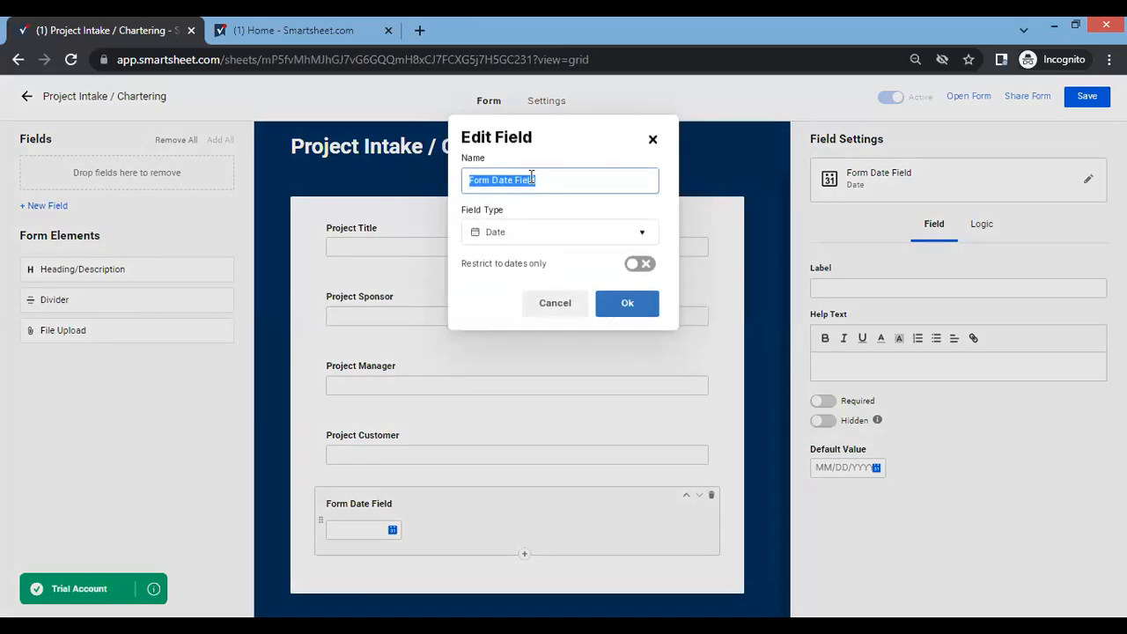
type("Charter Date")
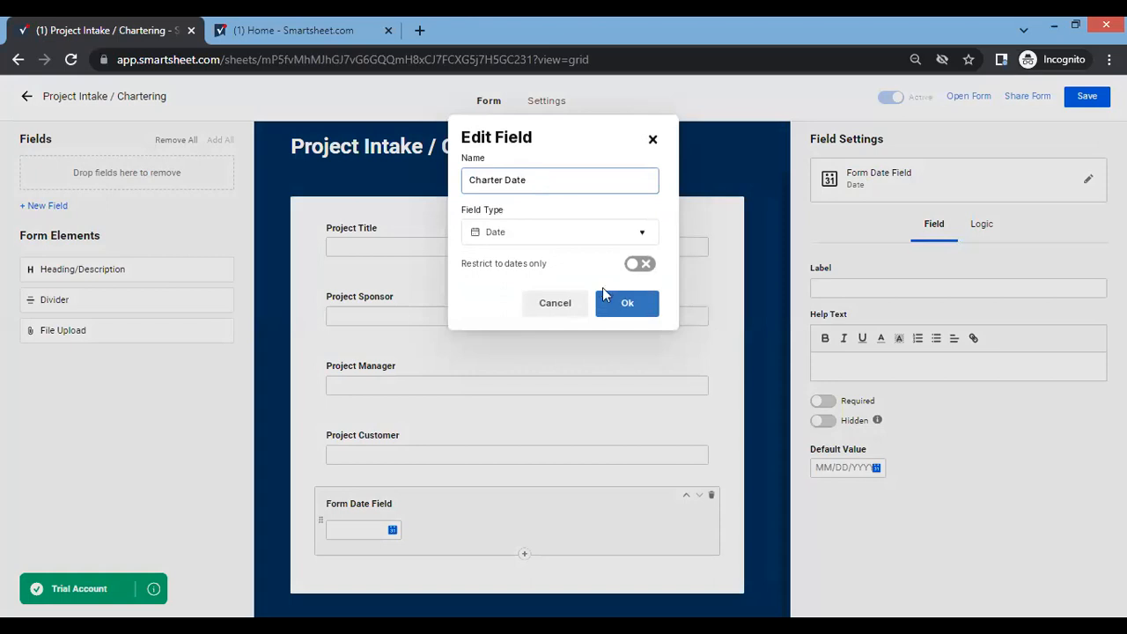
left_click(612, 303)
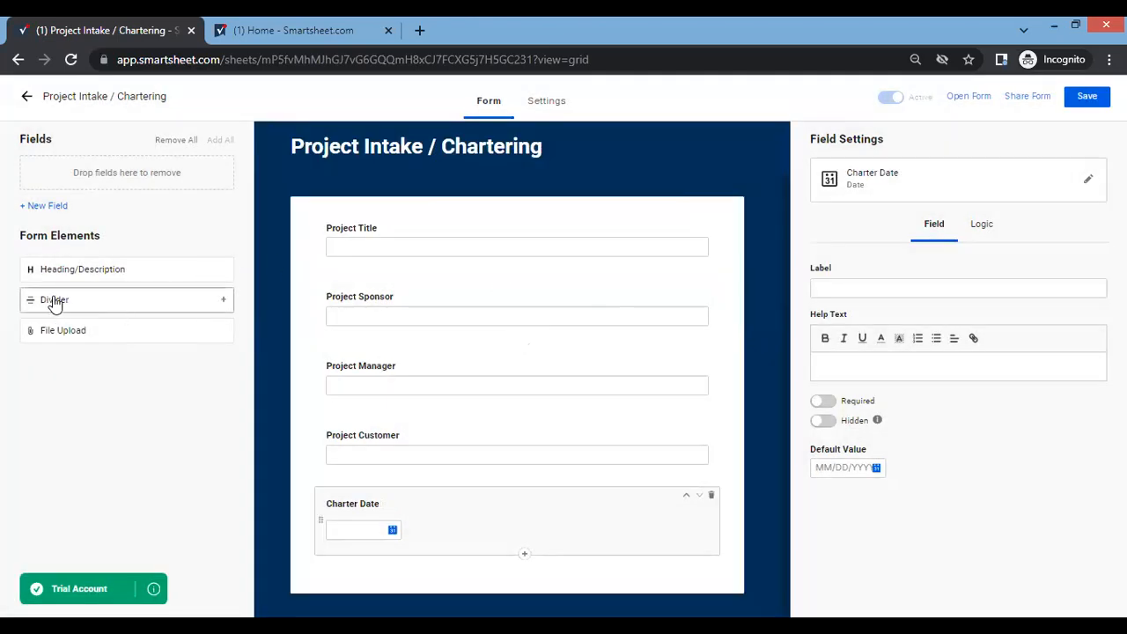
Place a divider below Charter Date and add a Text/Number field named "Project Purpose or Justification" beneath it.
left_click_drag(80, 307, 474, 567)
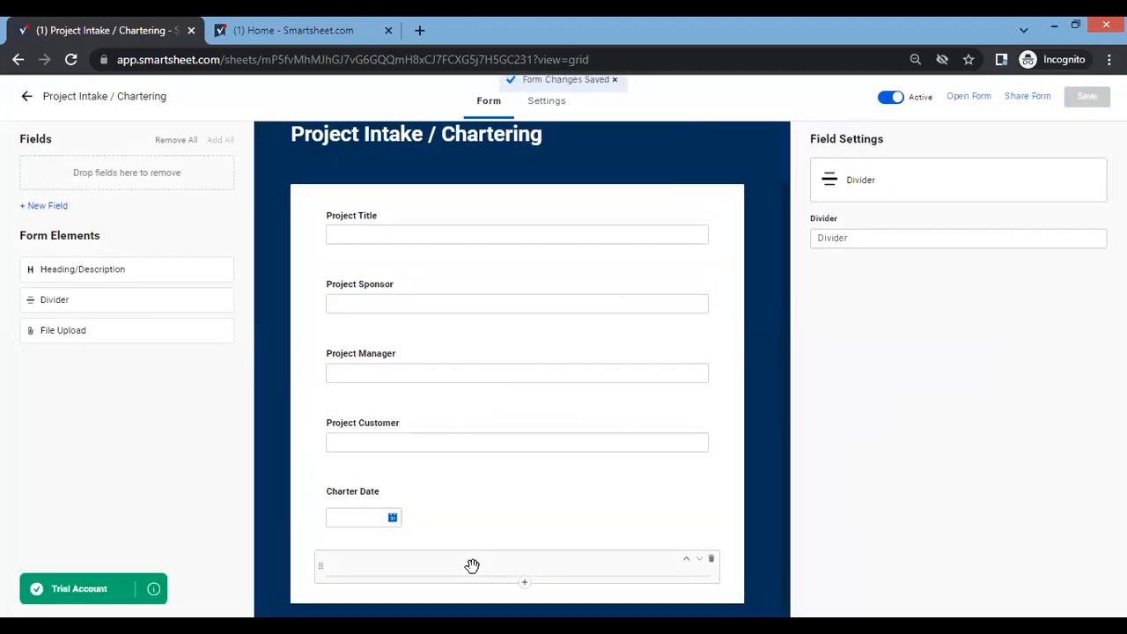
left_click(526, 573)
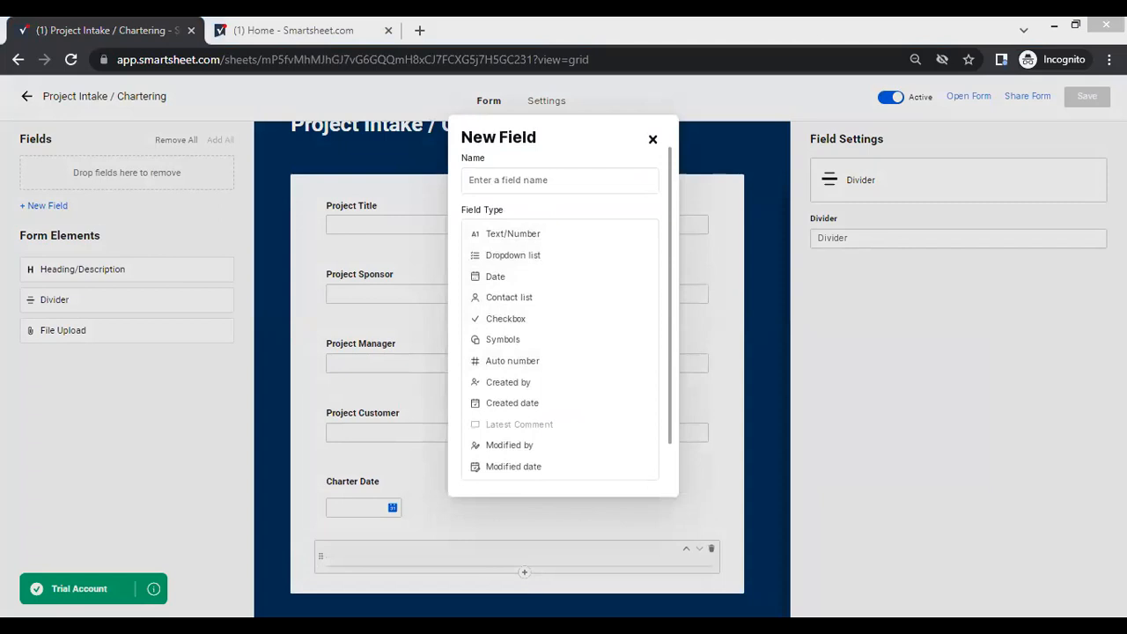
left_click(508, 181)
left_click(508, 181)
type("Project Purpose or Justification")
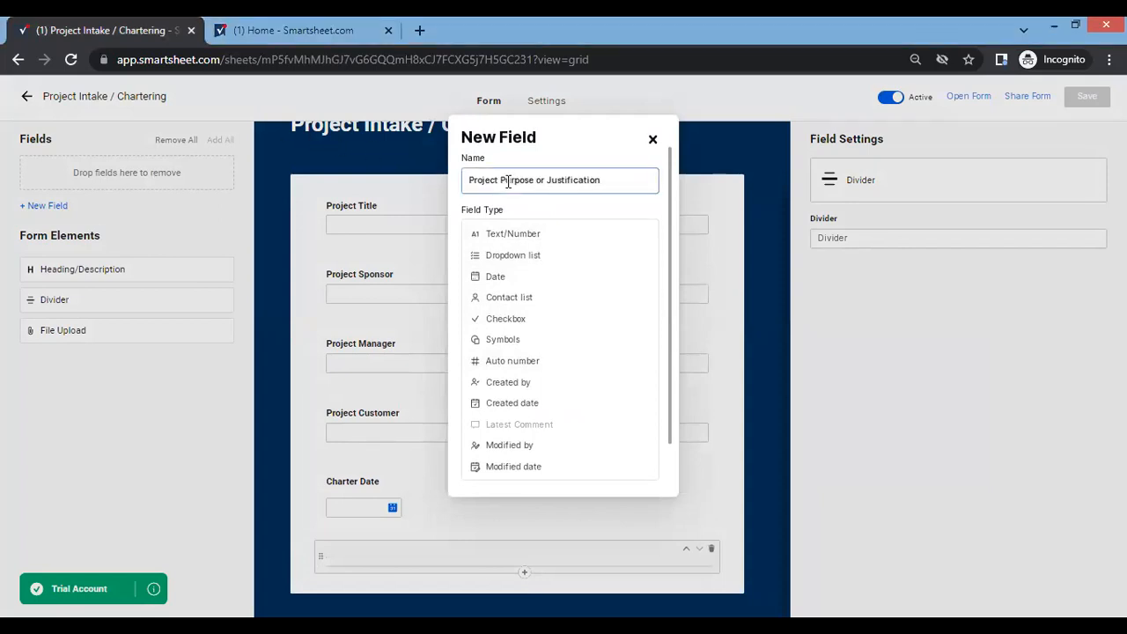
key("Return")
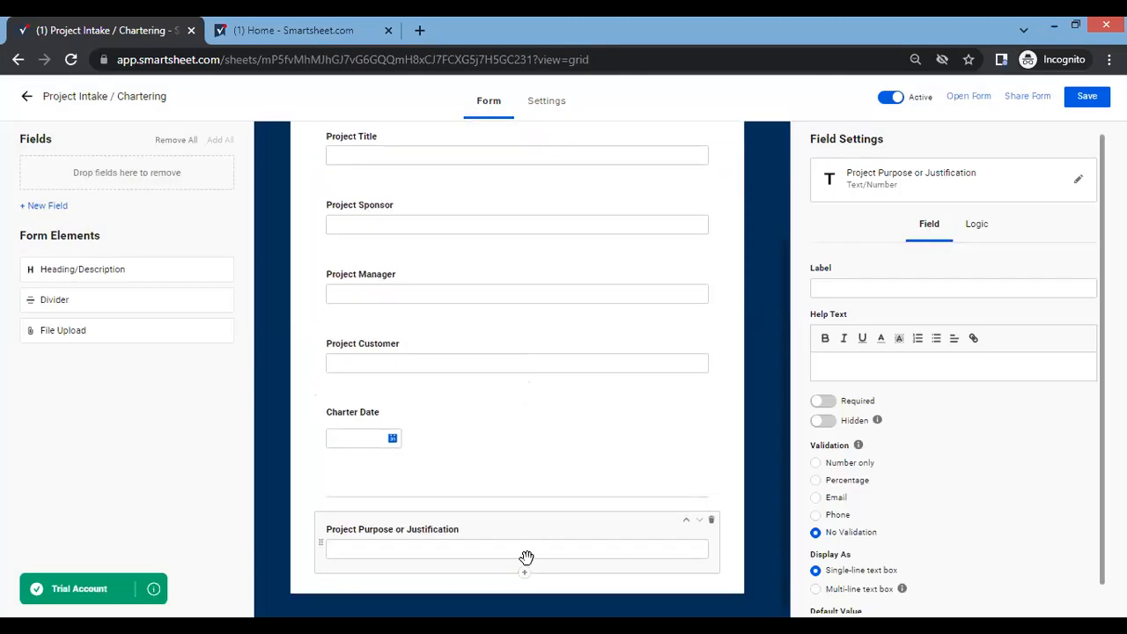
Display the Project Purpose or Justification field as a multi-line text box and save the form.
scroll(963, 552, "down", 1)
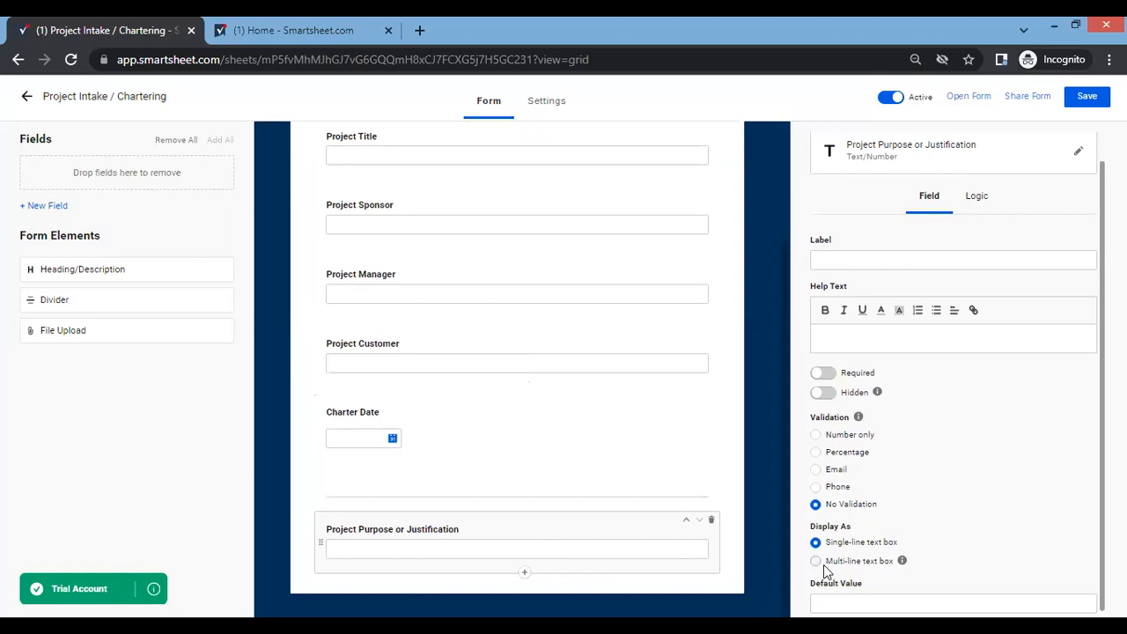
key("ctrl+plus")
key("ctrl+plus")
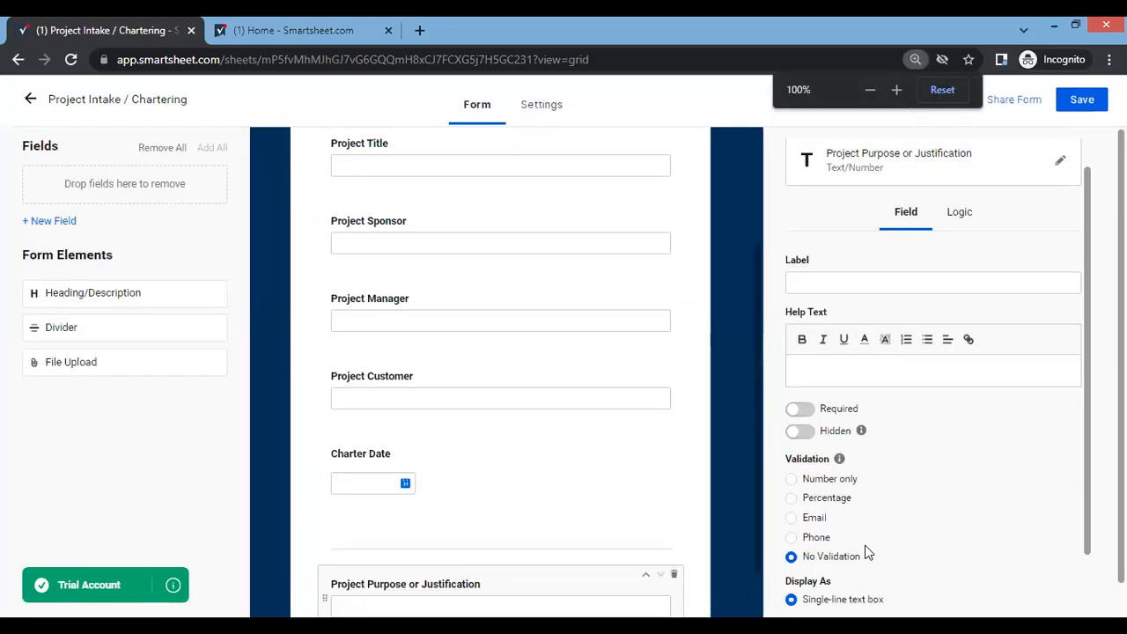
scroll(865, 545, "down", 2)
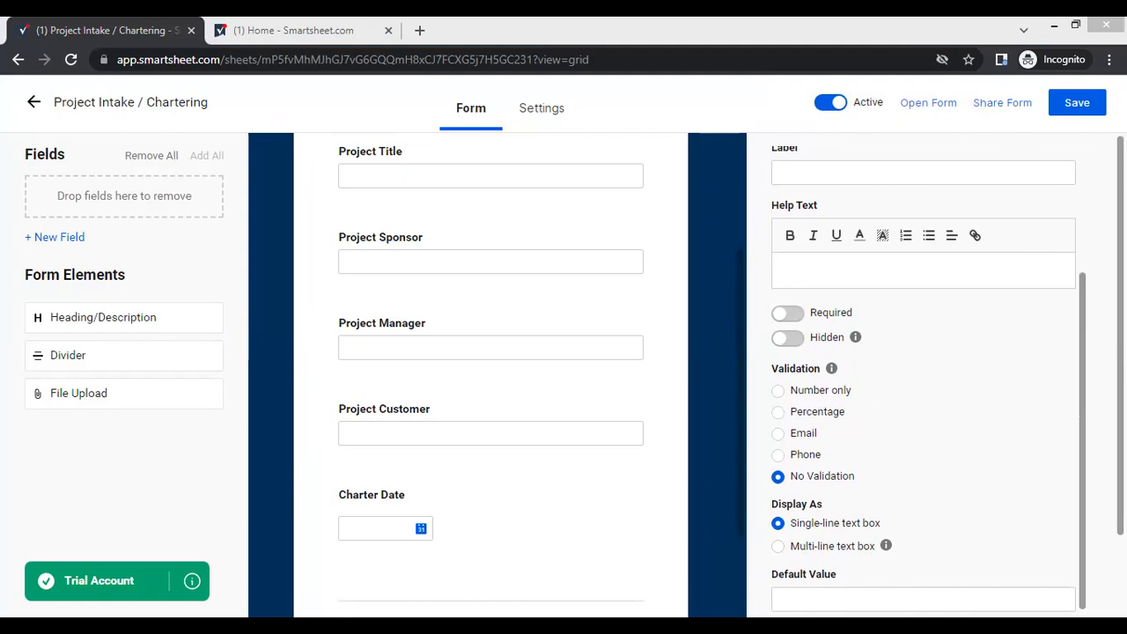
left_click(839, 551)
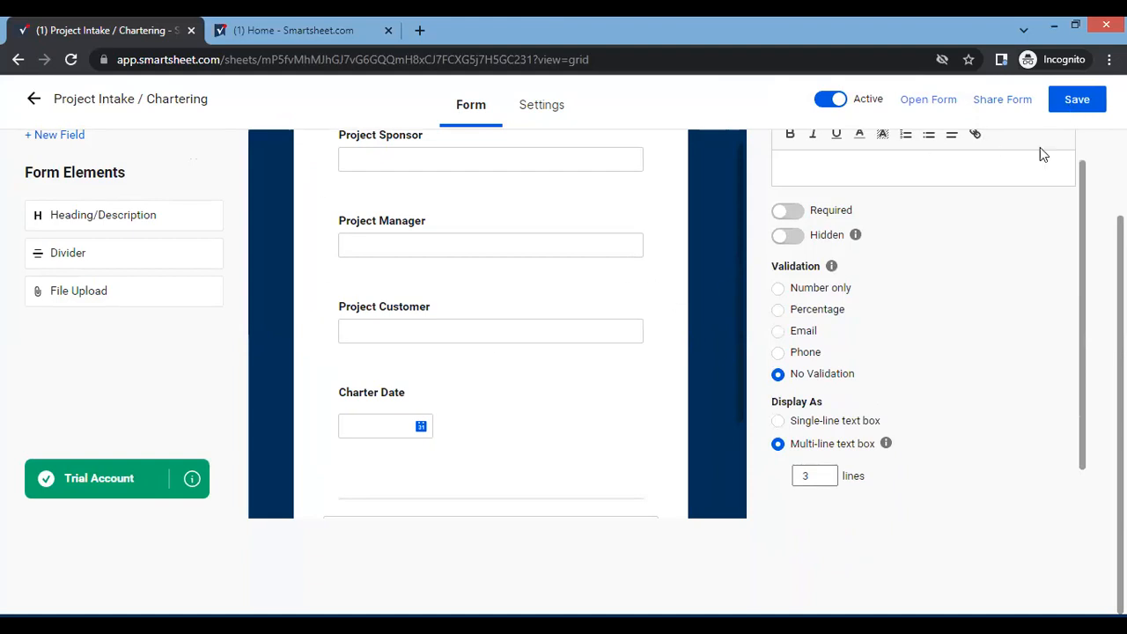
left_click(1085, 107)
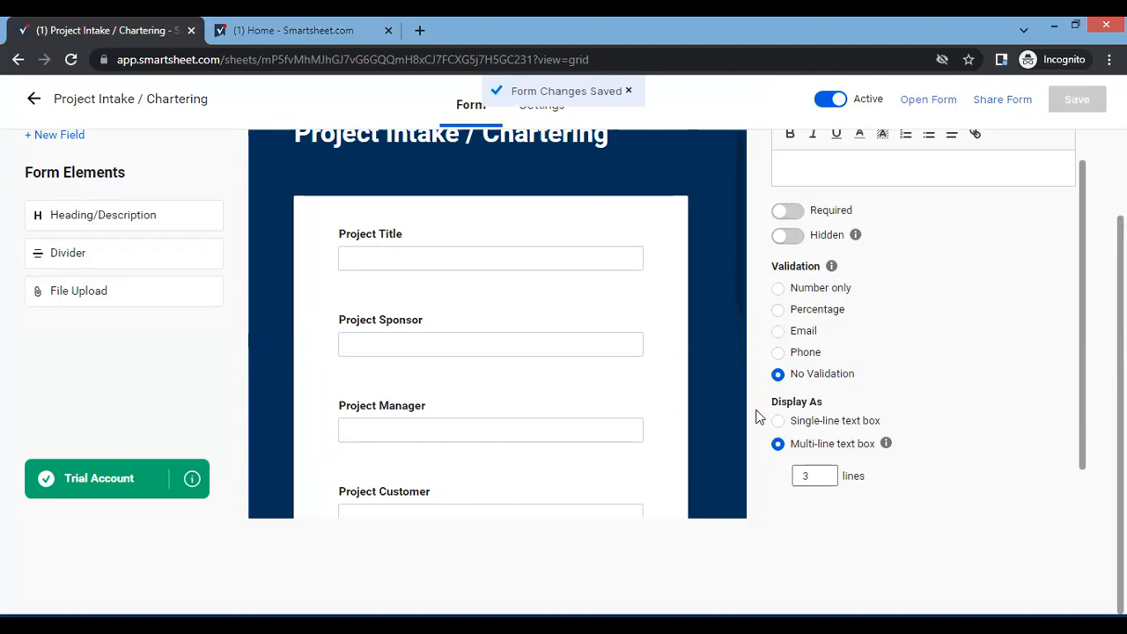
key("ctrl+minus")
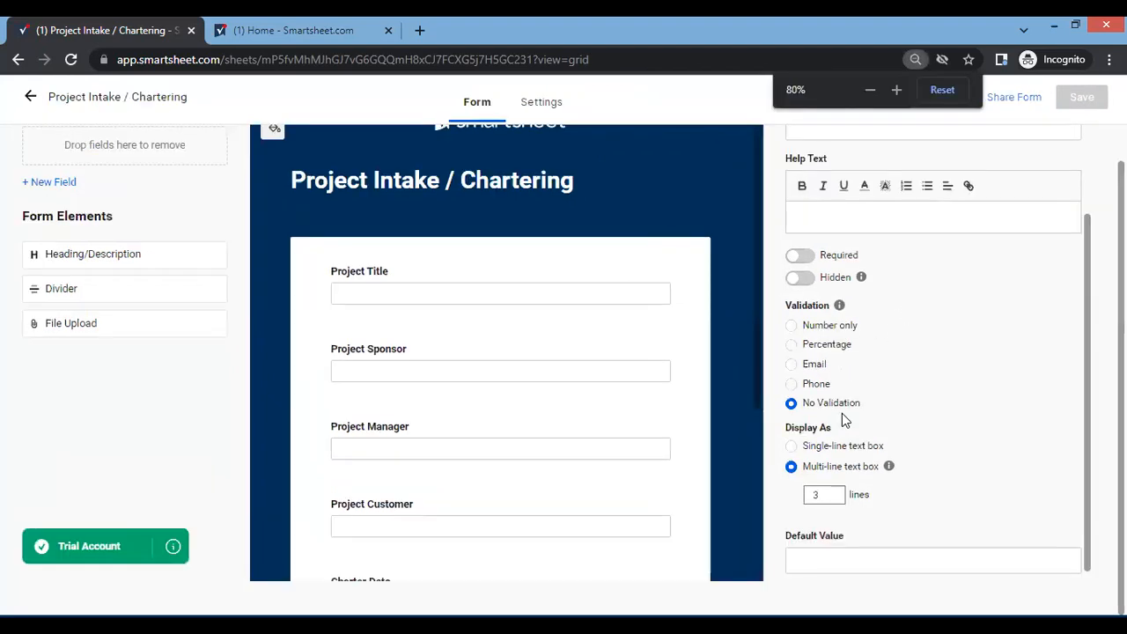
Add a Text/Number field named "Project Description" below Project Purpose or Justification and display it as a multi-line text box.
key("ctrl+minus")
scroll(642, 448, "down", 2)
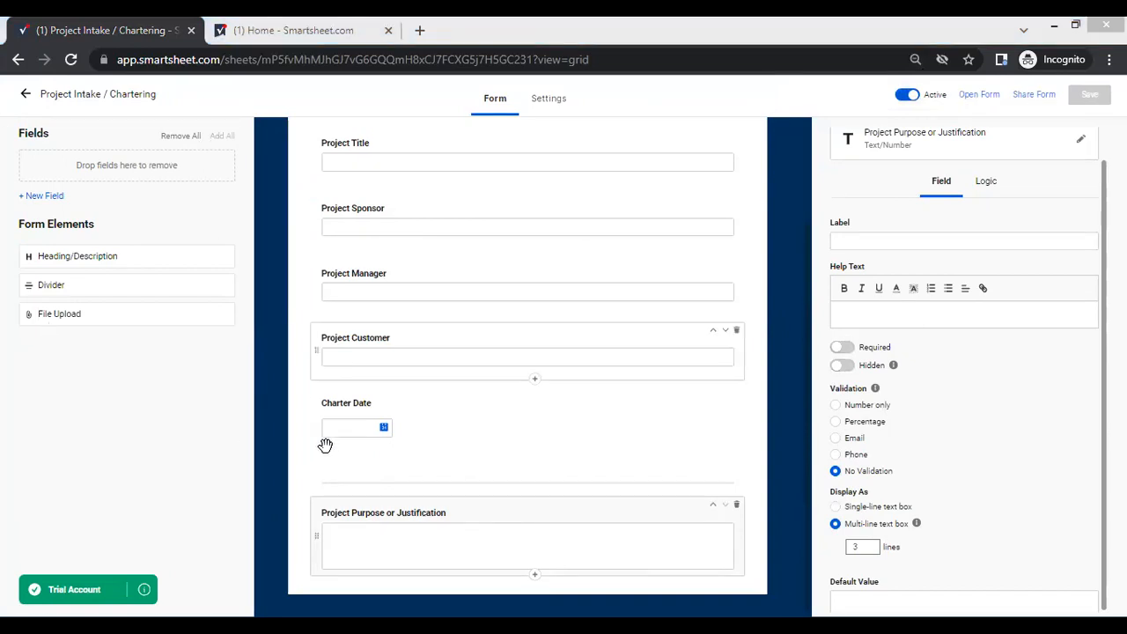
left_click(535, 579)
type("Project Description")
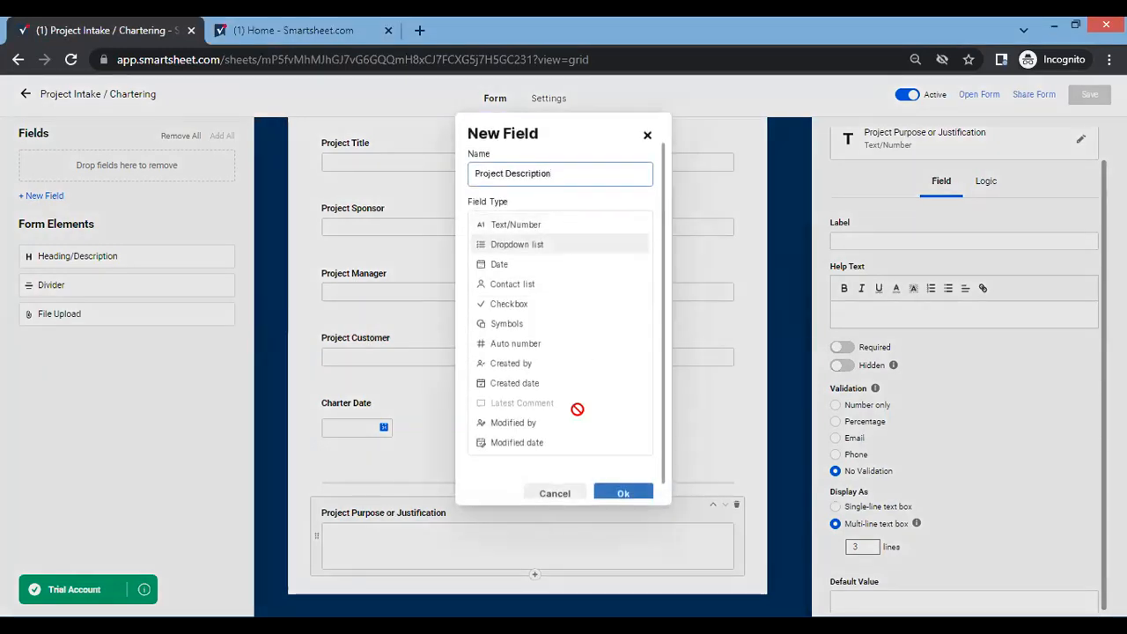
left_click(624, 494)
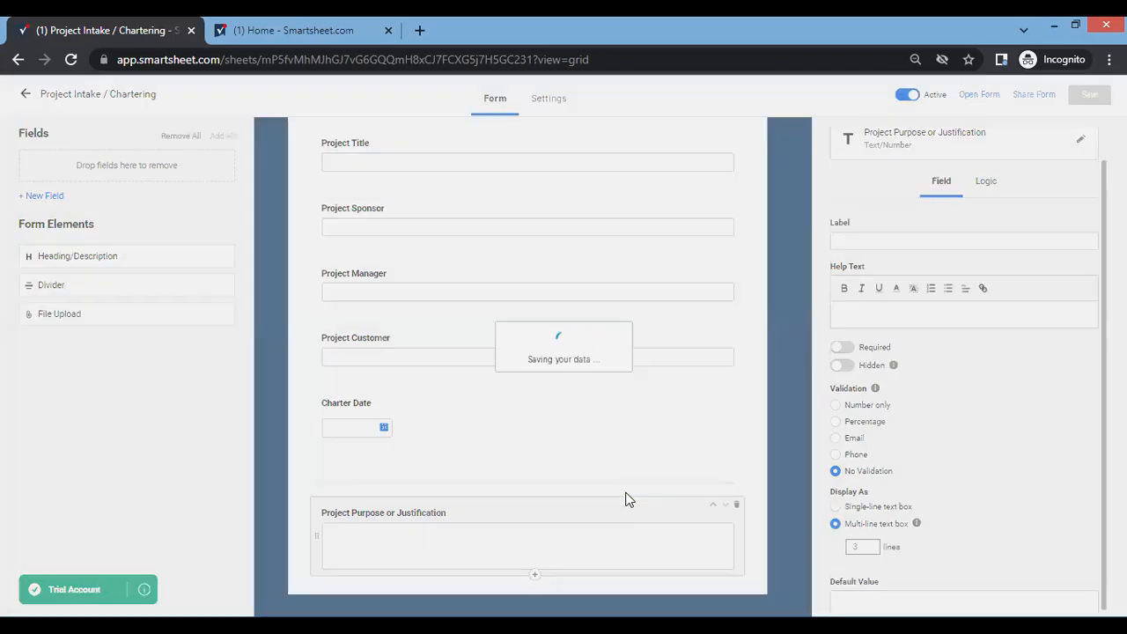
left_click(835, 556)
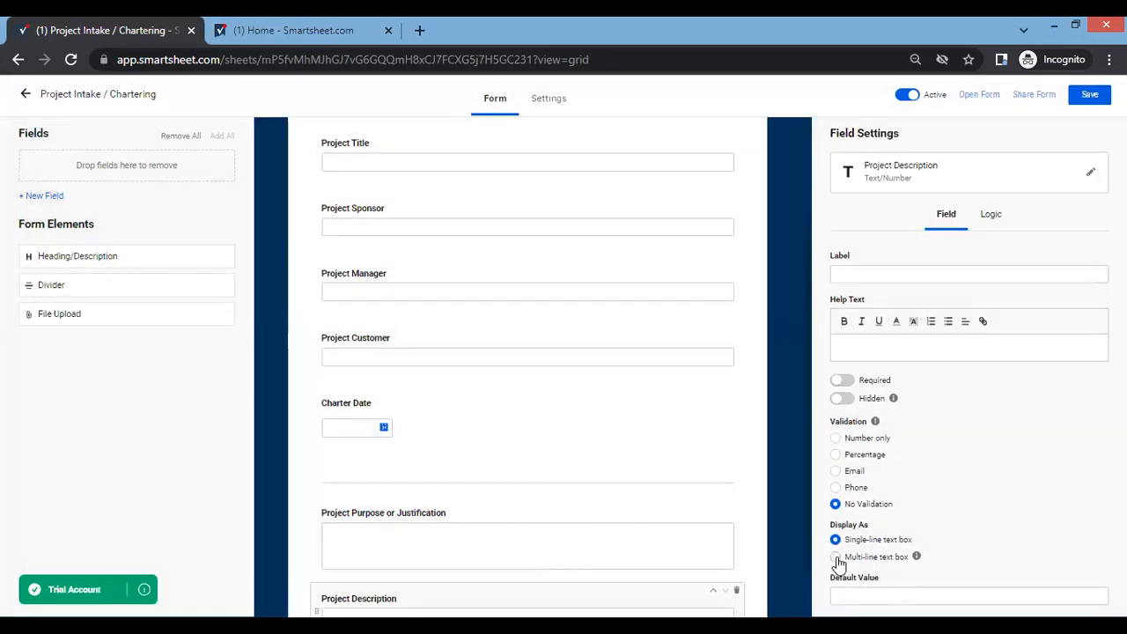
Add a Text/Number field below Project Description with the pasted name "High-Level Requirements: Project Description: Proj".
scroll(723, 501, "down", 1)
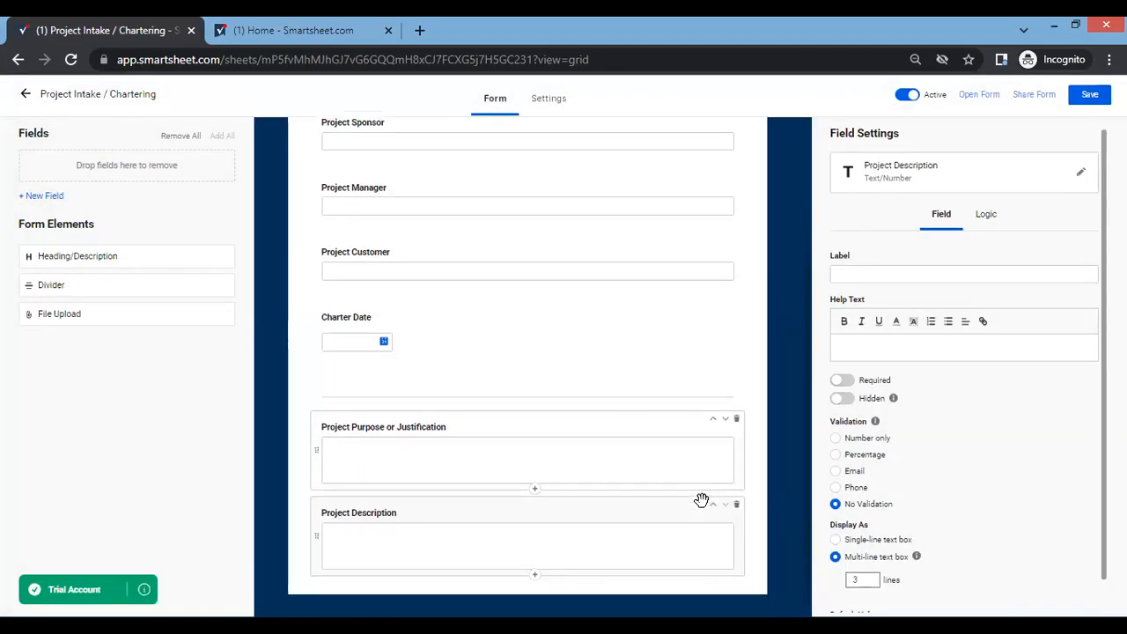
left_click(534, 577)
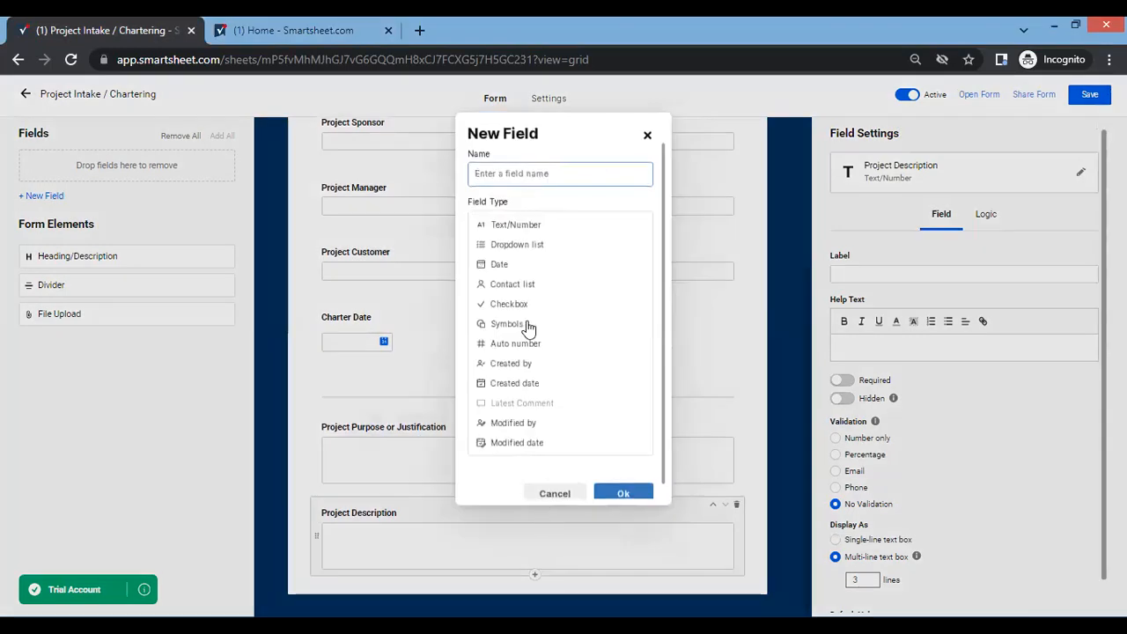
key("ctrl+v")
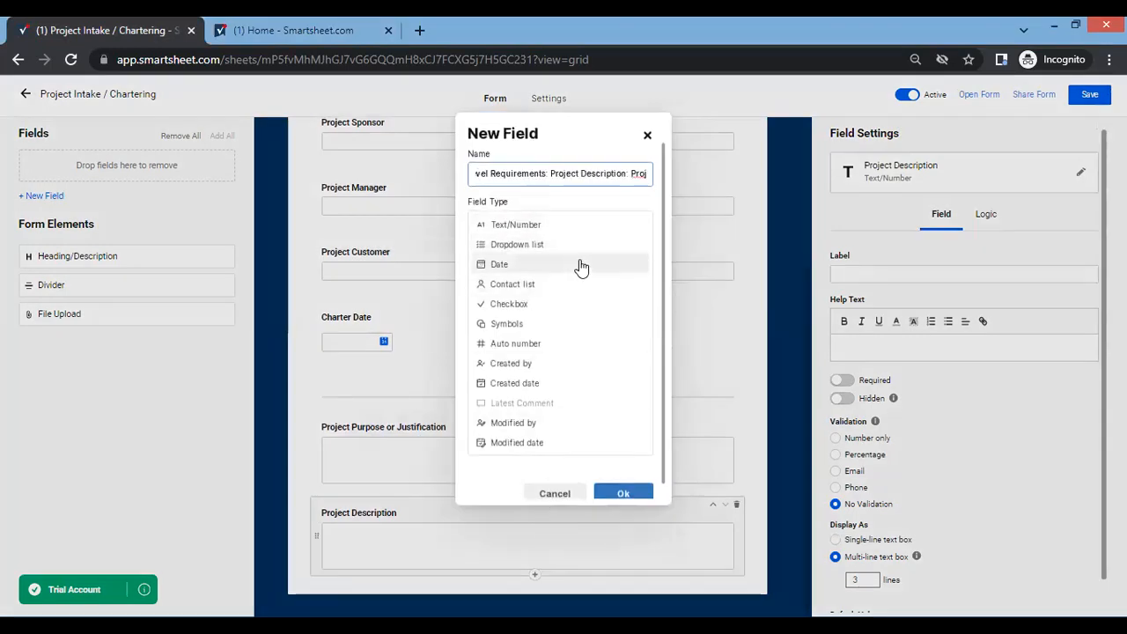
key("Return")
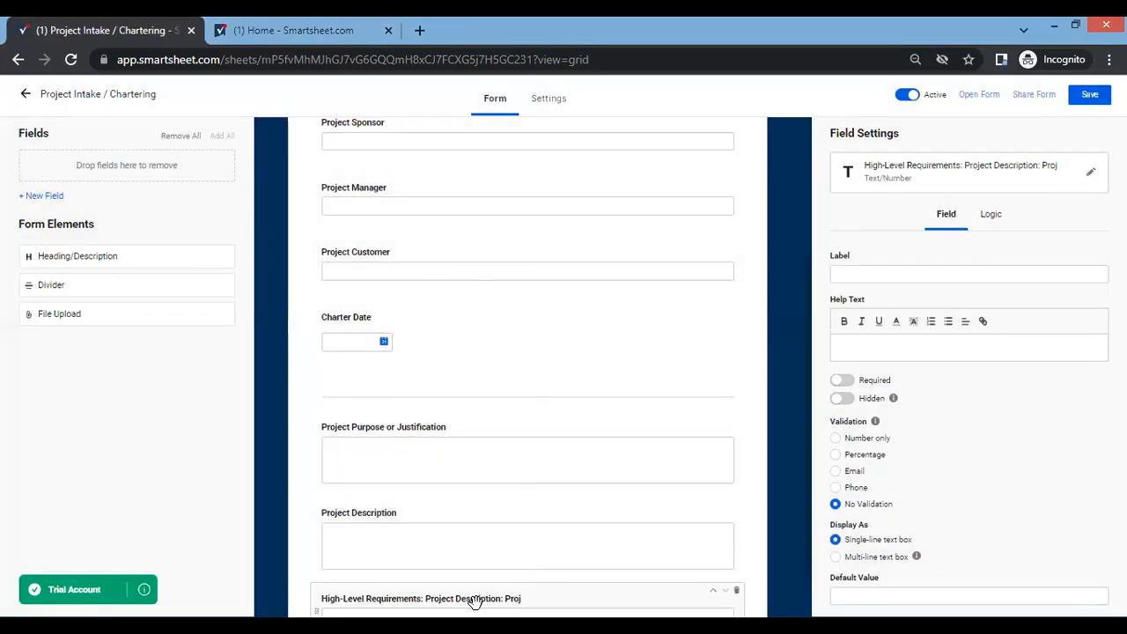
Shorten the new field's name to "High-Level Requirements" and display the field as a multi-line text box.
left_click(926, 177)
left_click(522, 171)
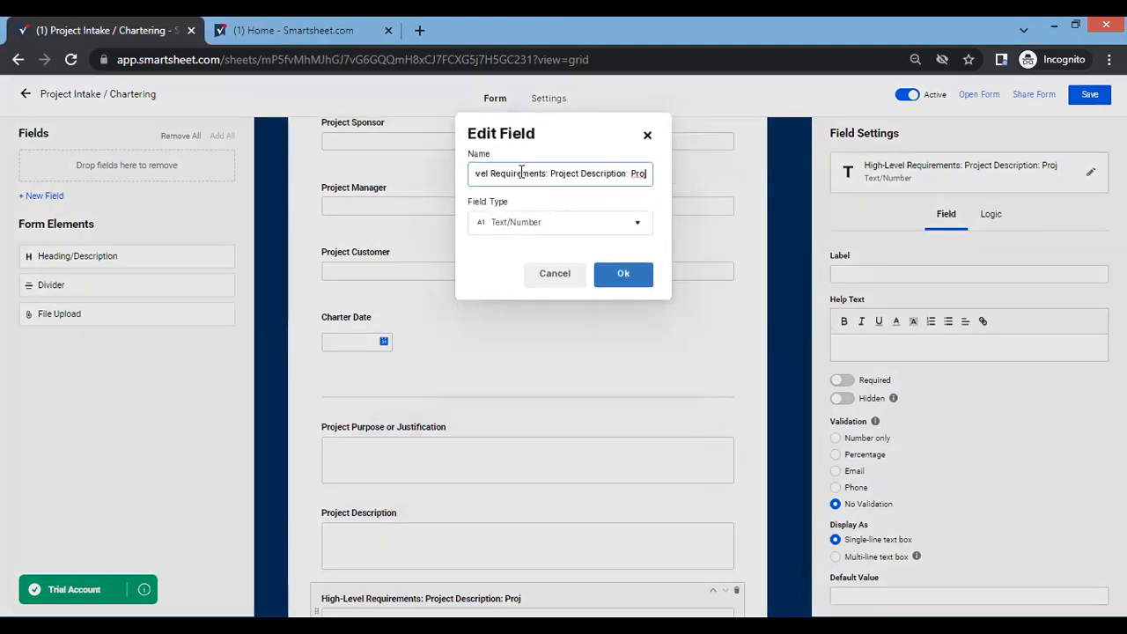
key("BackSpace")
key("BackSpace")
key("BackSpace")
key("BackSpace")
key("BackSpace")
key("BackSpace")
key("BackSpace")
key("BackSpace")
key("BackSpace")
key("BackSpace")
key("BackSpace")
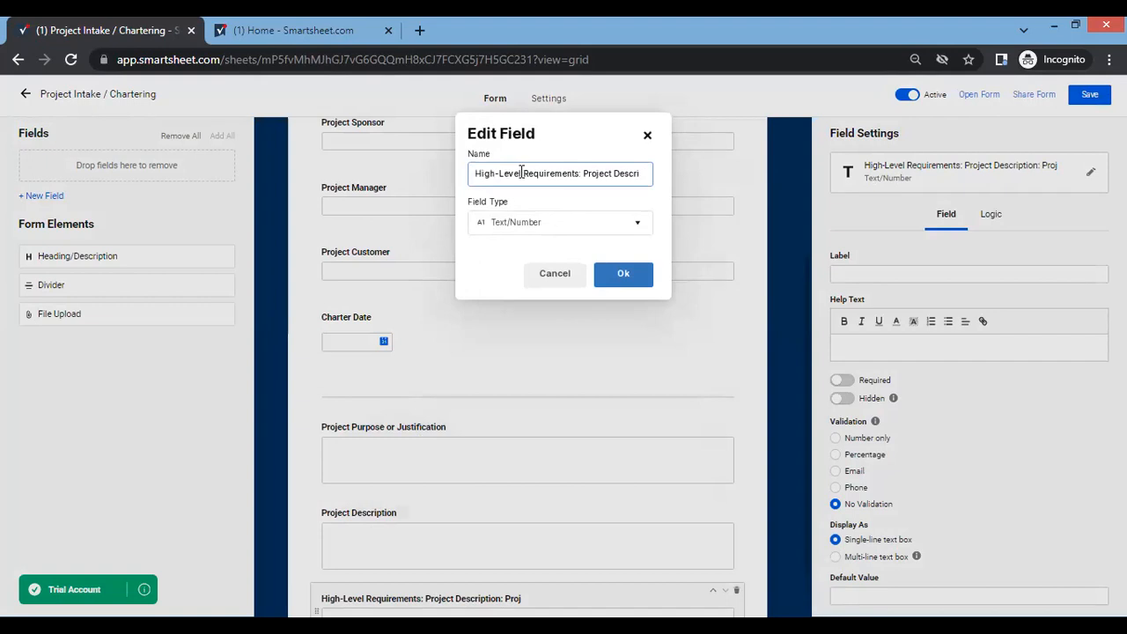
key("BackSpace")
key("BackSpace")
key("BackSpace")
key("BackSpace")
key("BackSpace")
key("BackSpace")
key("BackSpace")
key("BackSpace")
key("BackSpace")
type("s")
left_click(623, 280)
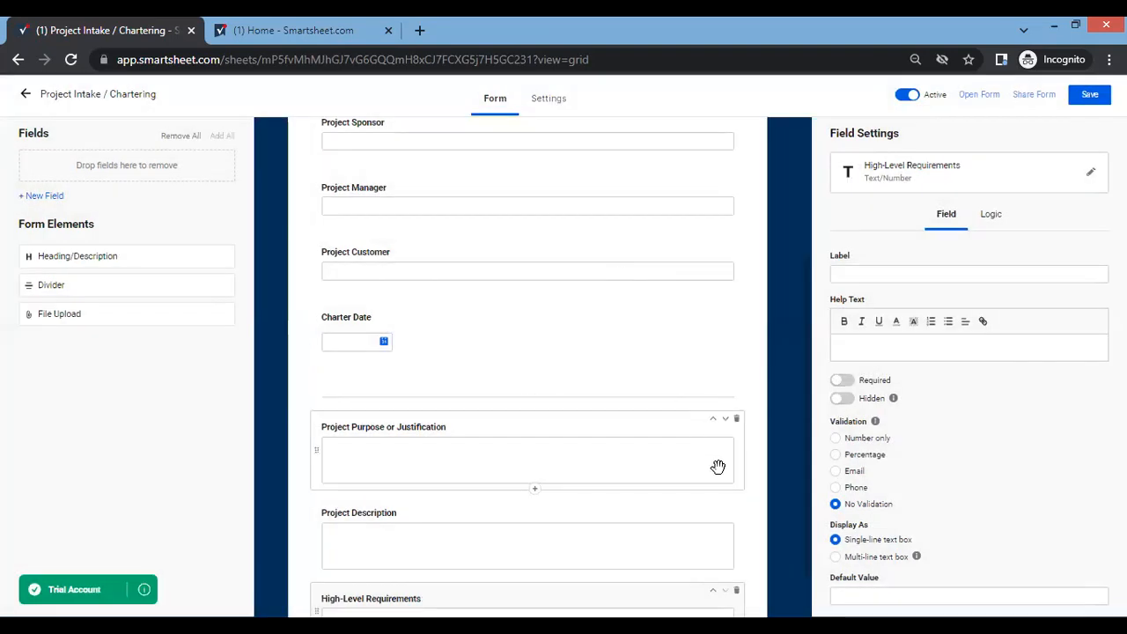
scroll(703, 472, "down", 2)
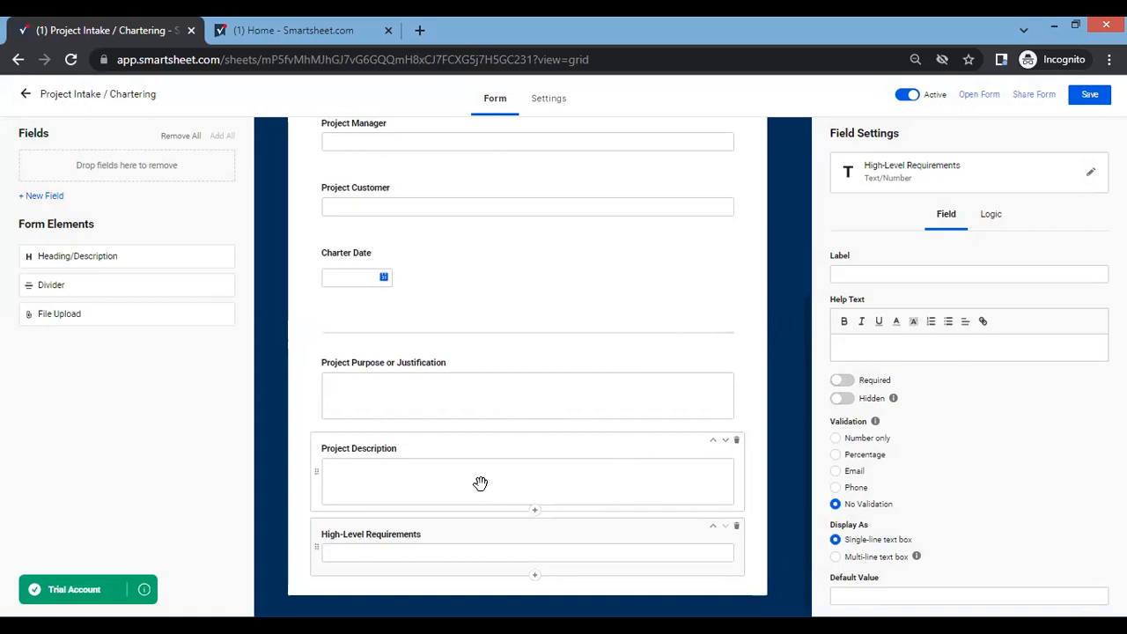
left_click(835, 558)
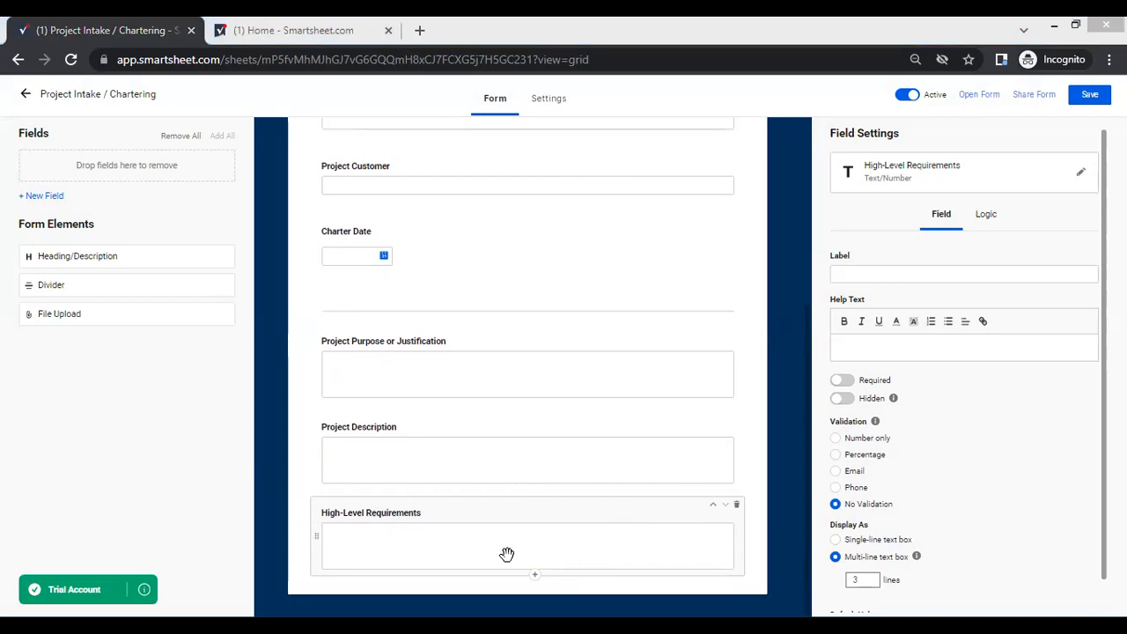
Add a Text/Number field named "High-Level Risks" below High-Level Requirements and display it as a multi-line text box.
left_click(535, 578)
type("High-Level Risks")
key("Return")
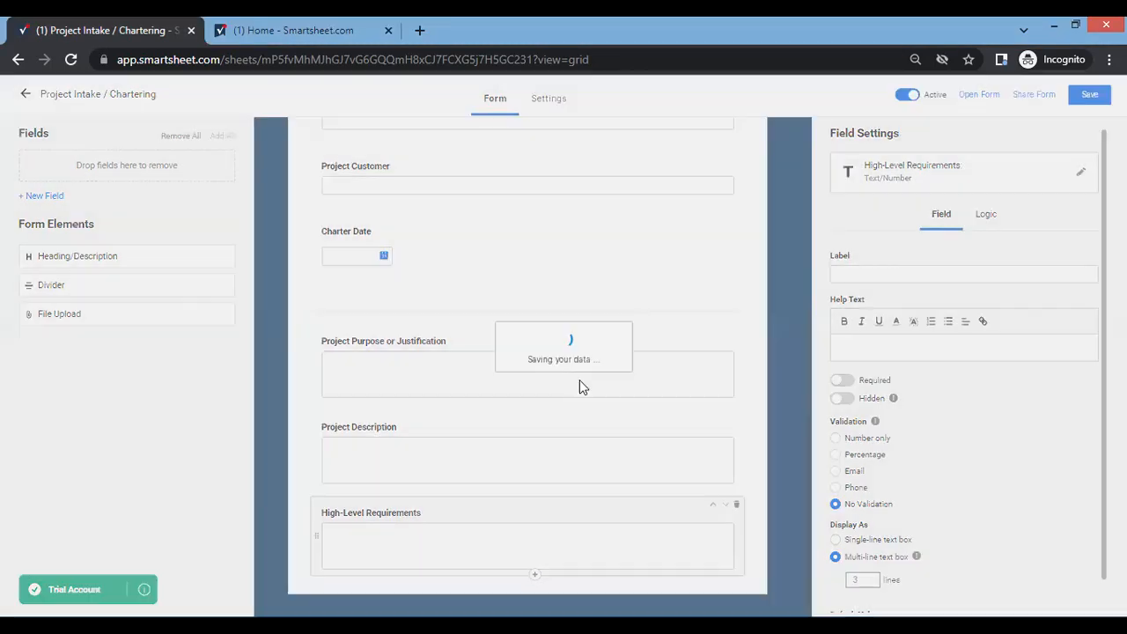
left_click(872, 557)
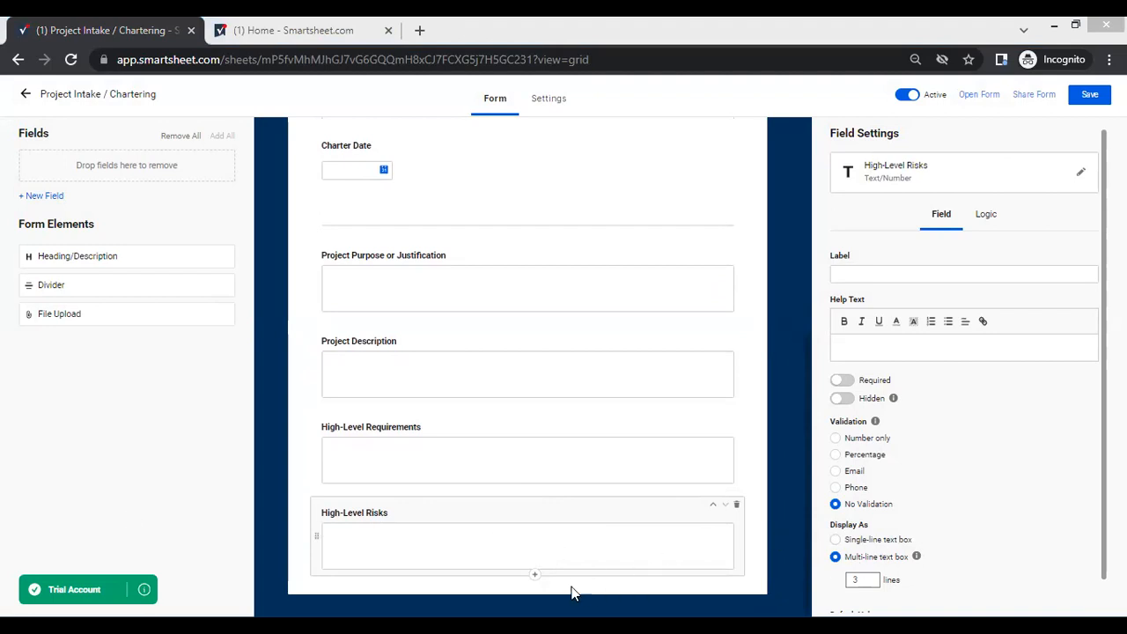
Add a Text/Number field named "High-level Scope, Schedule & Cost" below High-Level Risks and display it as a multi-line text box.
left_click(536, 580)
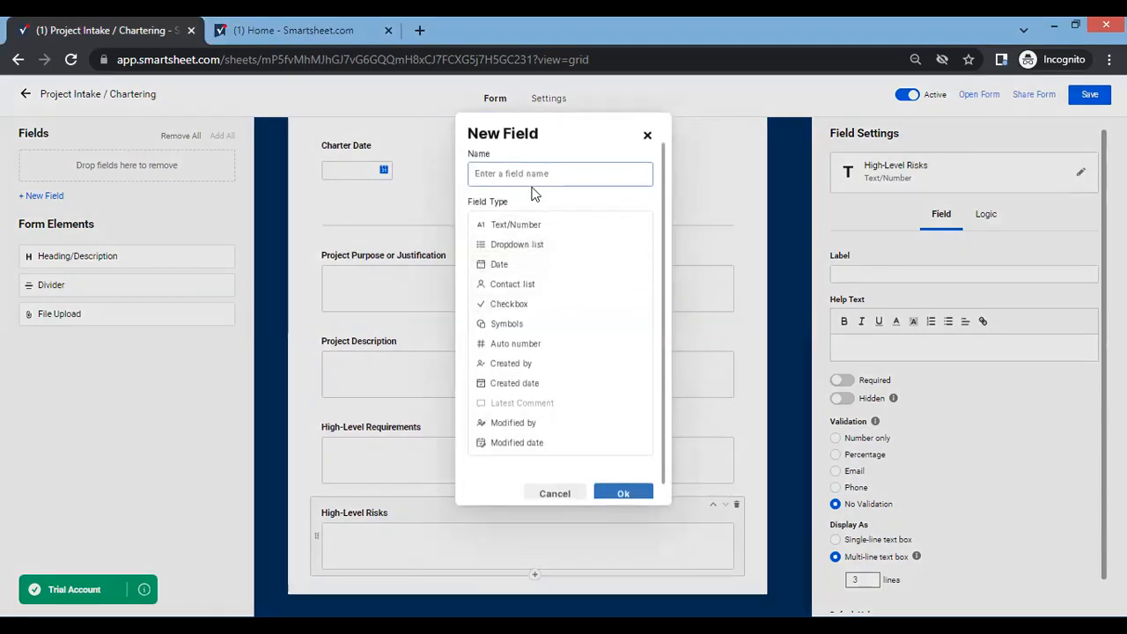
type("High-level Scope,")
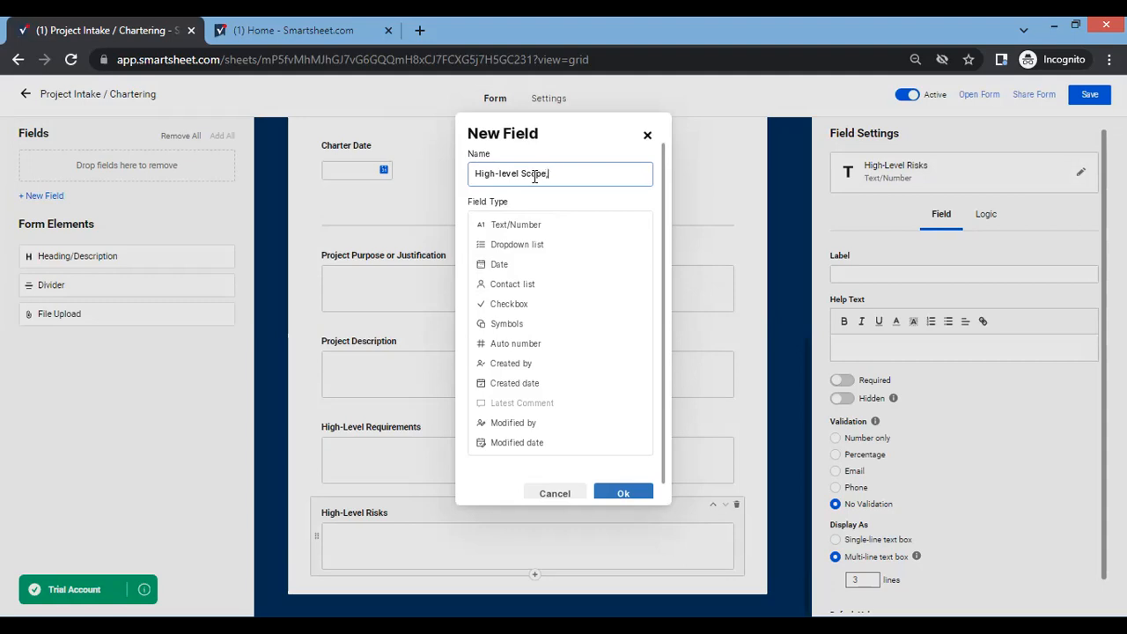
type("dule & Cost")
left_click(623, 497)
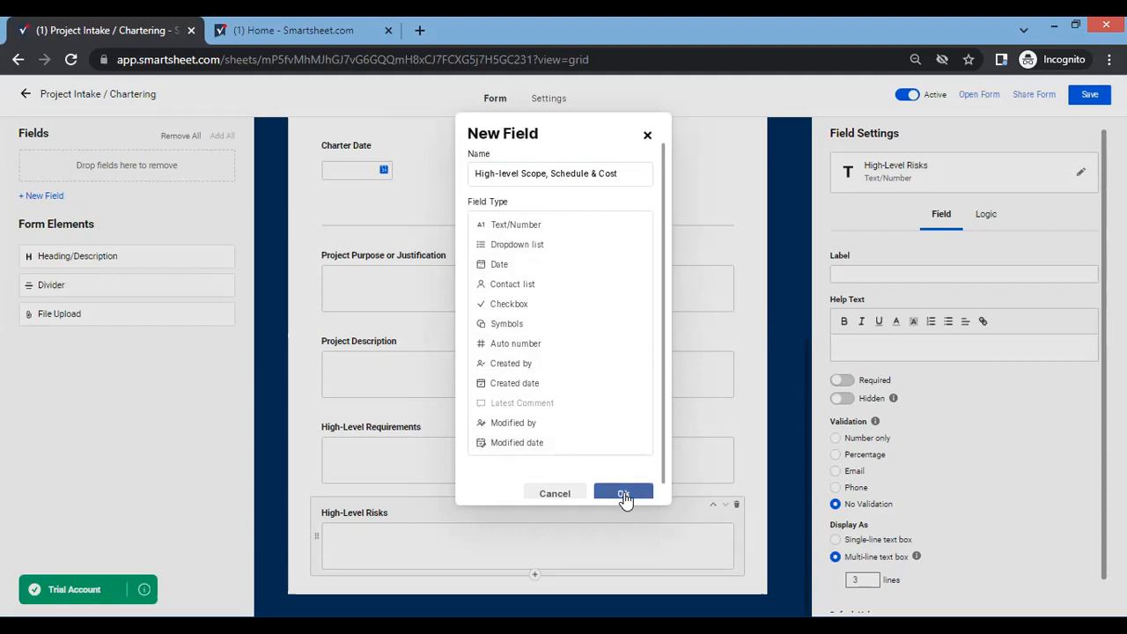
left_click(848, 559)
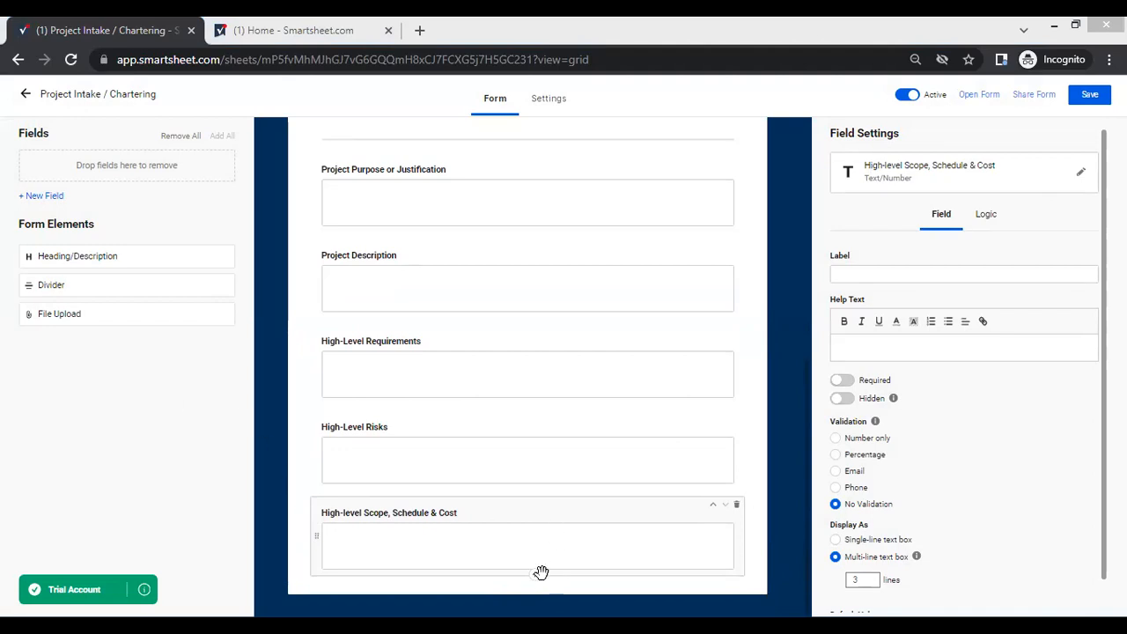
Add a multi-line Text/Number field named "Success Criteria & Approver" below High-level Scope, Schedule & Cost.
left_click(537, 578)
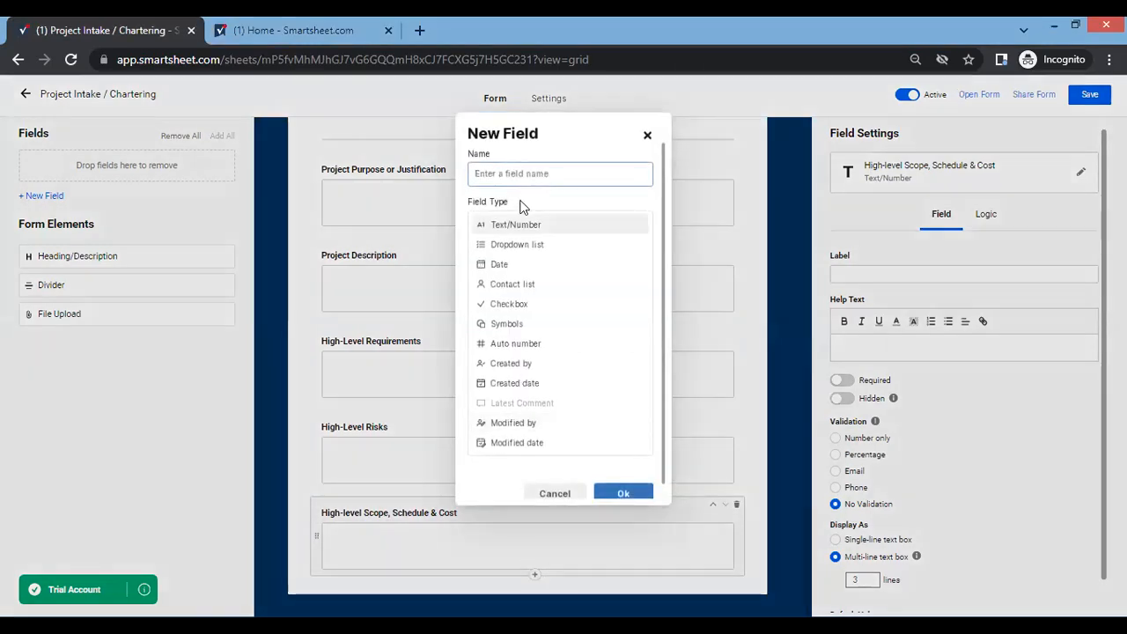
type("Success Criteria")
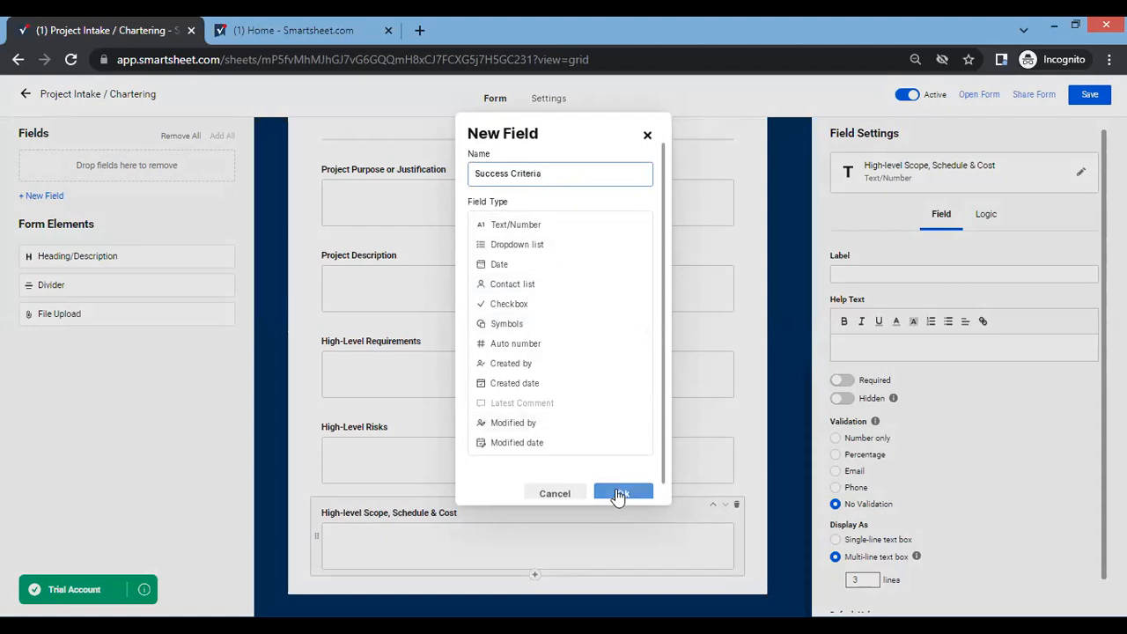
type("& Approver")
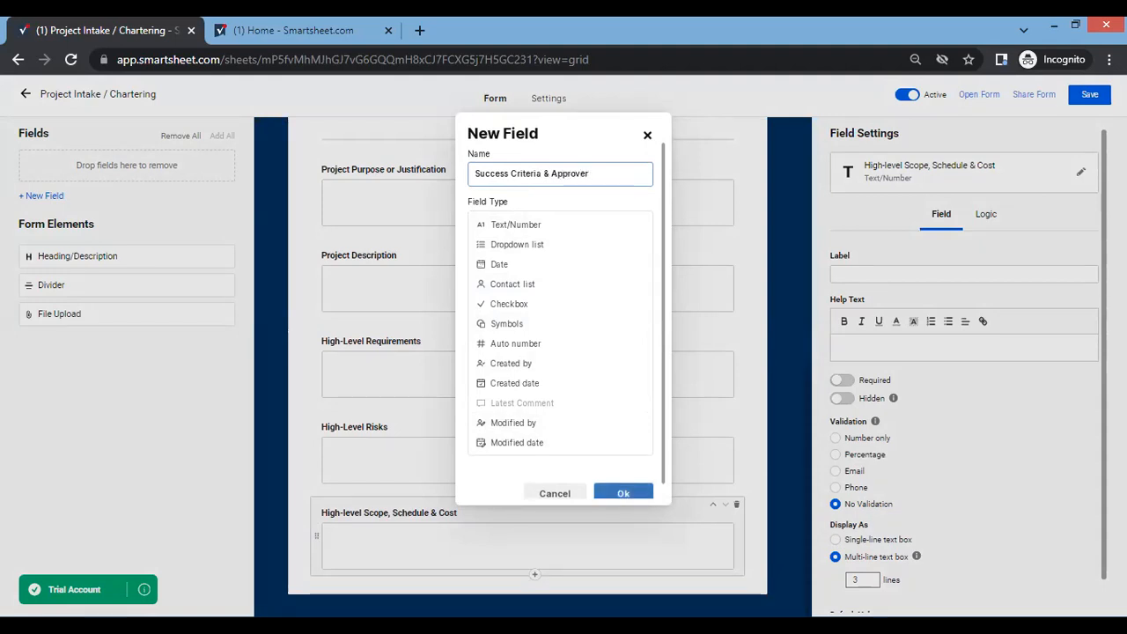
left_click(624, 498)
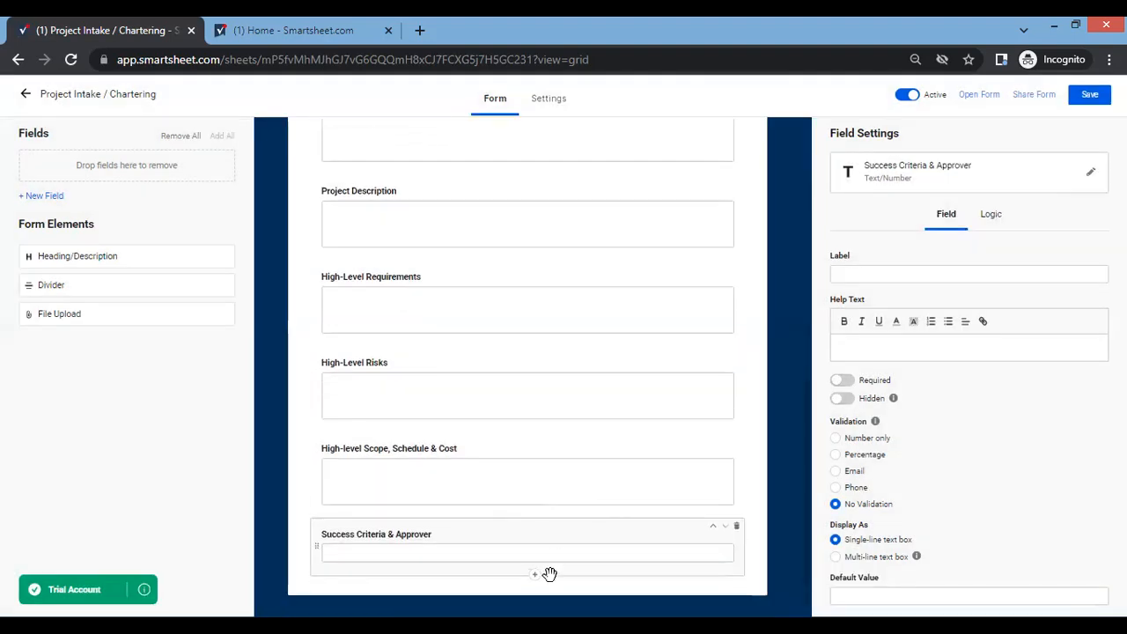
left_click(859, 558)
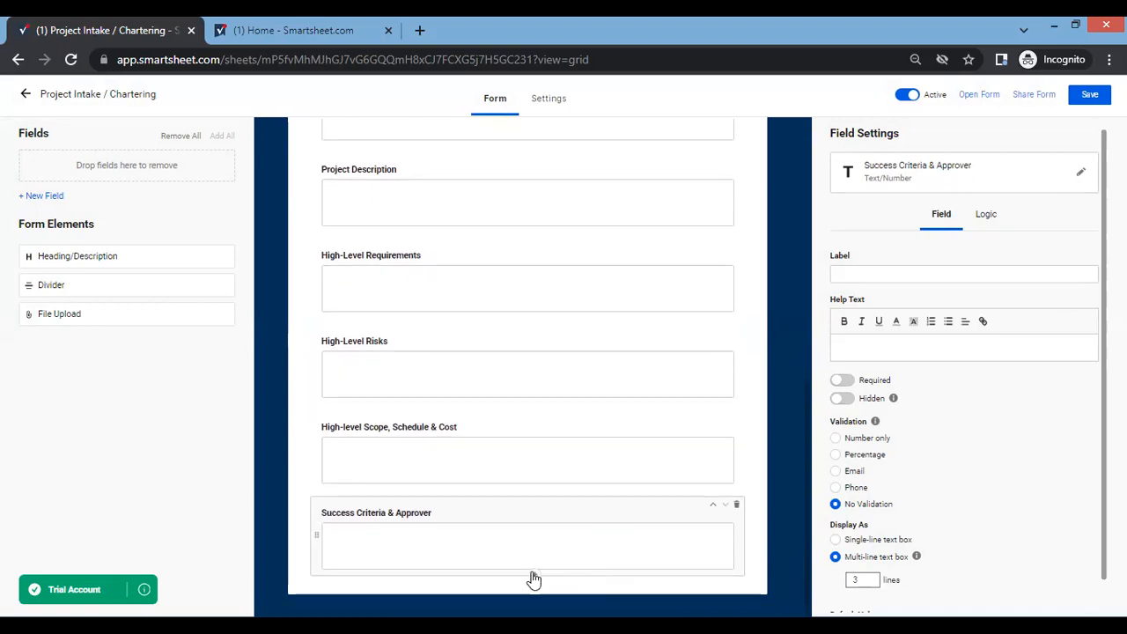
Add a Text/Number field named "Summary Milestones" below Success Criteria & Approver and display it as a multi-line text box.
left_click(534, 577)
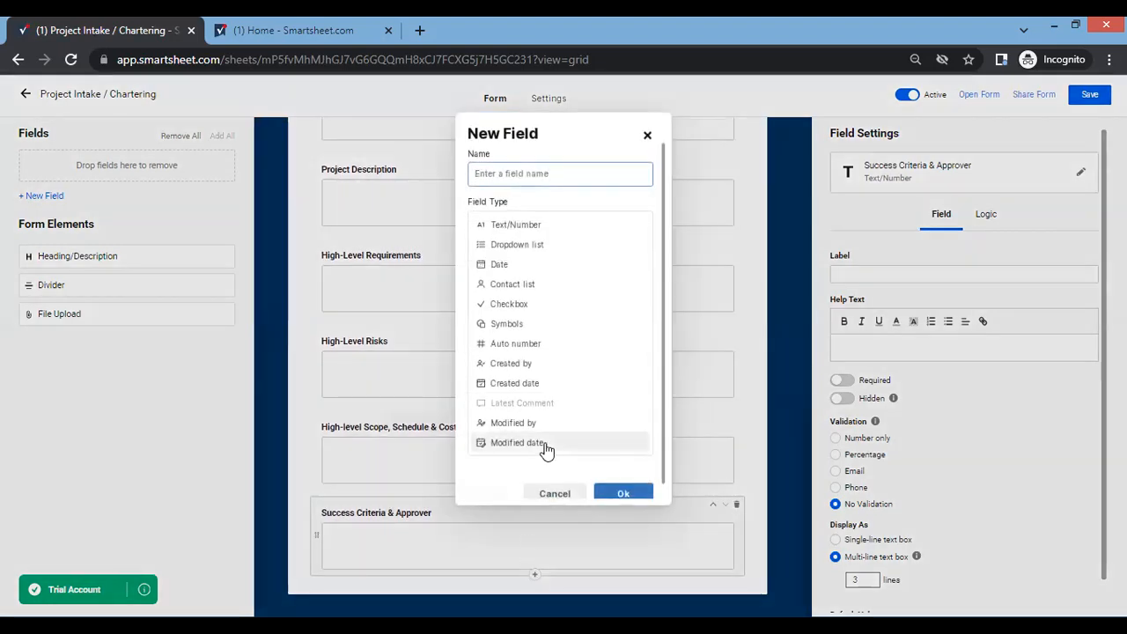
type("Summary Mil")
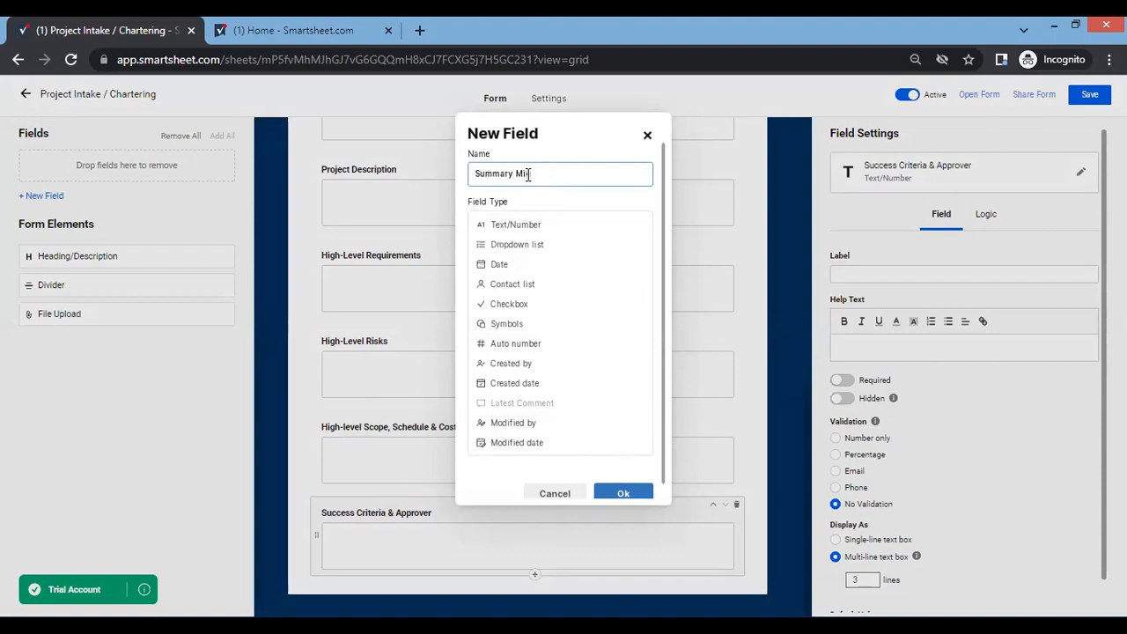
type("estones")
left_click(622, 495)
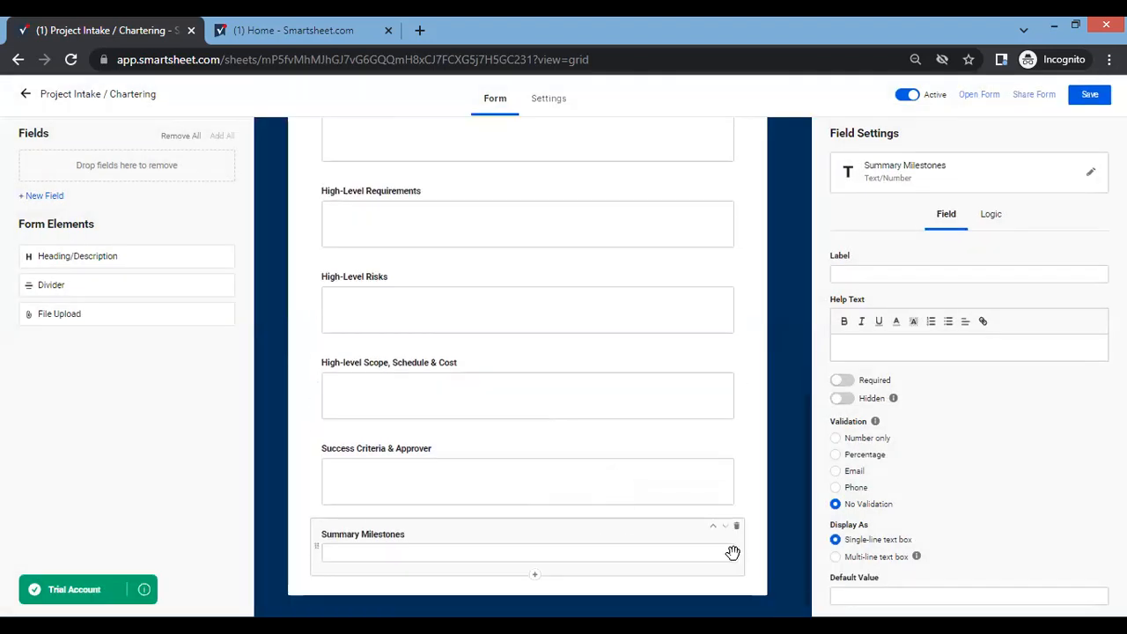
left_click(853, 559)
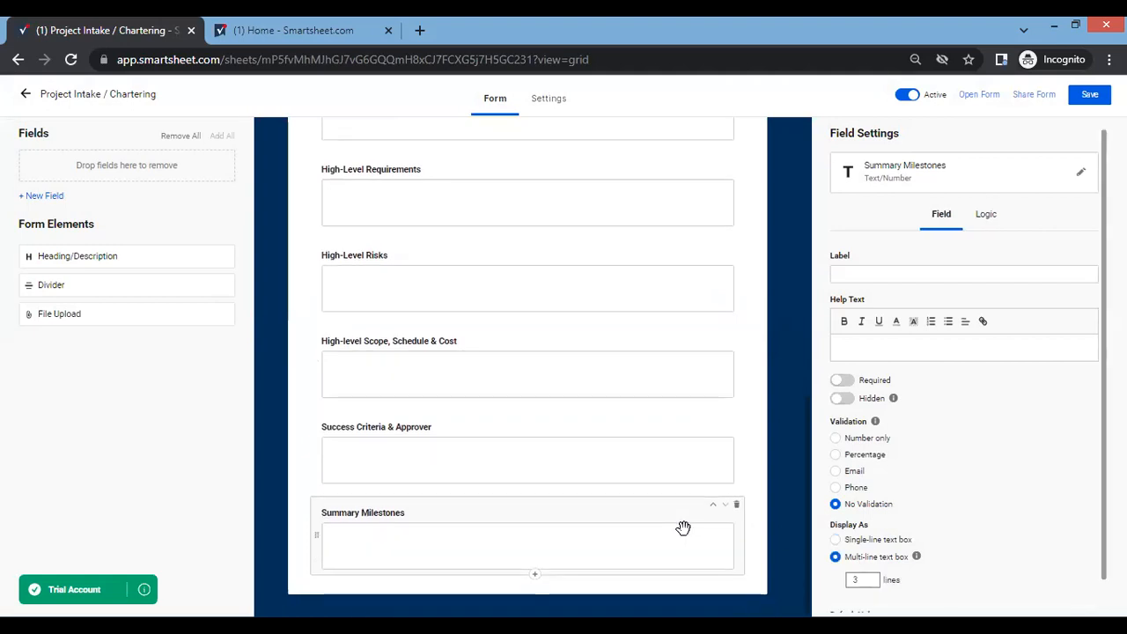
Review the order and layout of all form fields from Project Title through Summary Milestones.
scroll(682, 527, "up", 10)
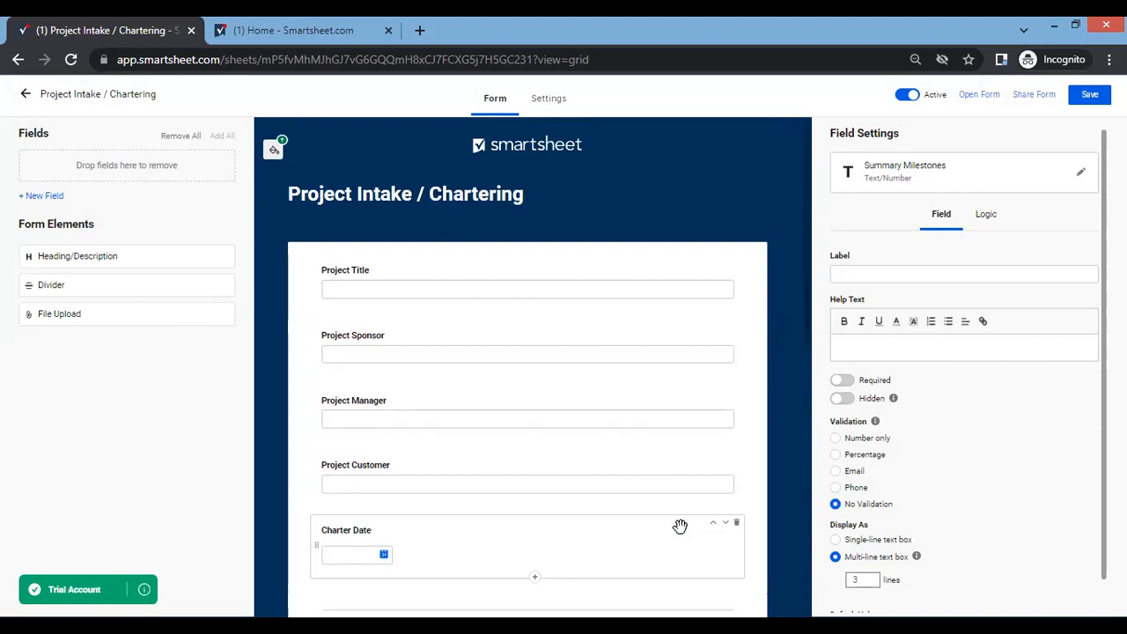
scroll(644, 529, "down", 3)
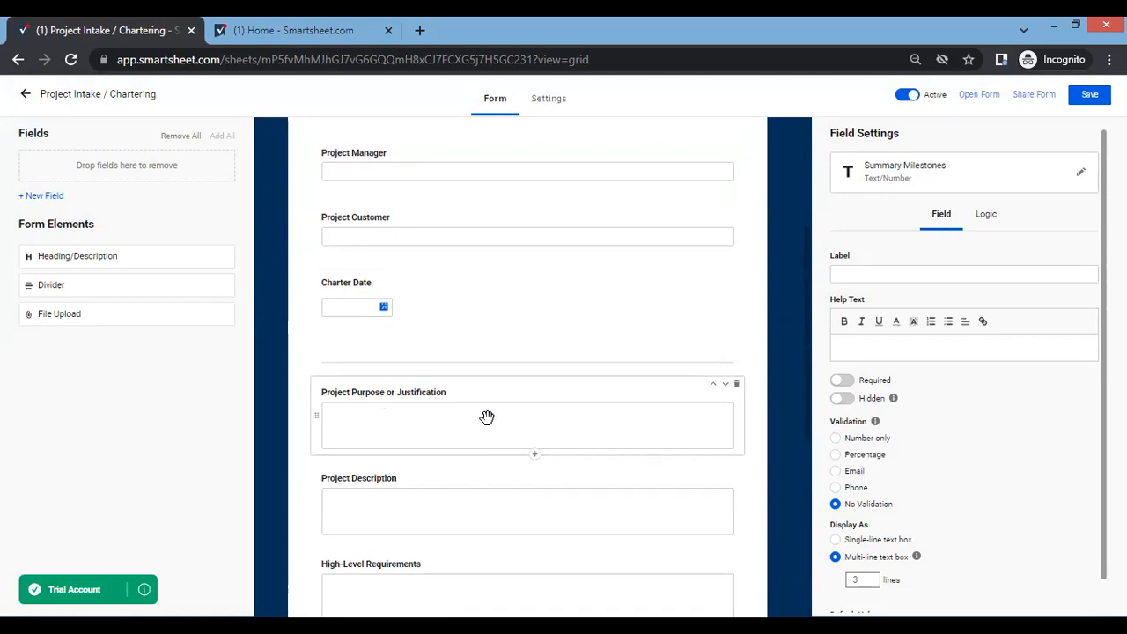
scroll(487, 416, "down", 2)
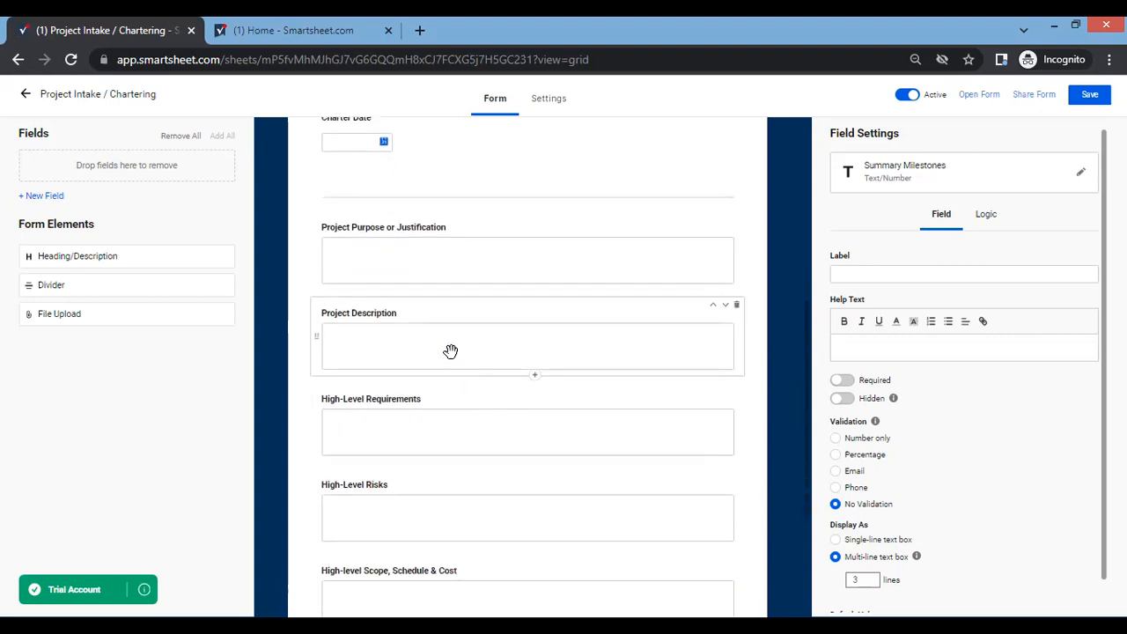
scroll(445, 361, "down", 3)
scroll(443, 366, "up", 7)
scroll(443, 365, "up", 1)
scroll(629, 411, "down", 1)
scroll(631, 408, "up", 1)
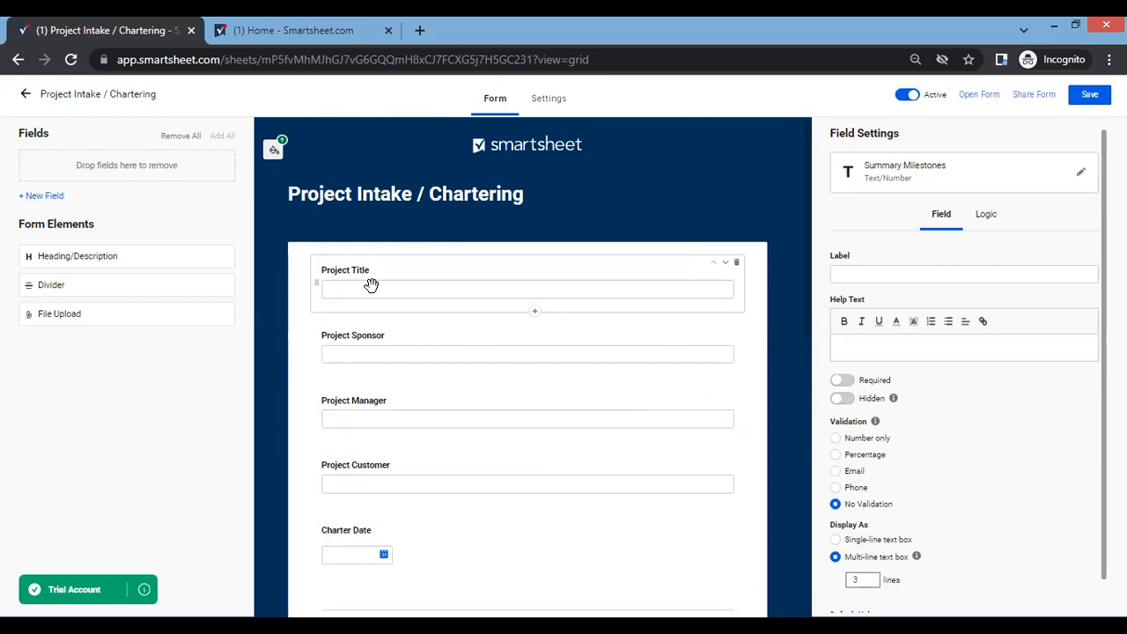
Make the Project Title, Project Sponsor and Project Manager fields required.
left_click(406, 289)
left_click(844, 383)
left_click(471, 356)
left_click(847, 381)
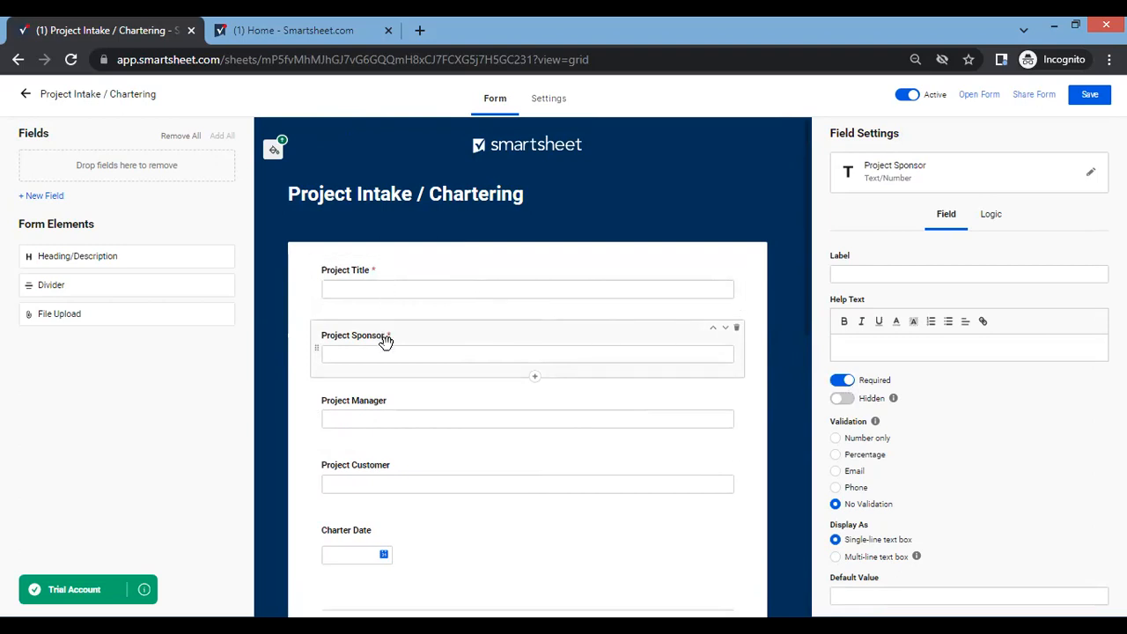
left_click(446, 417)
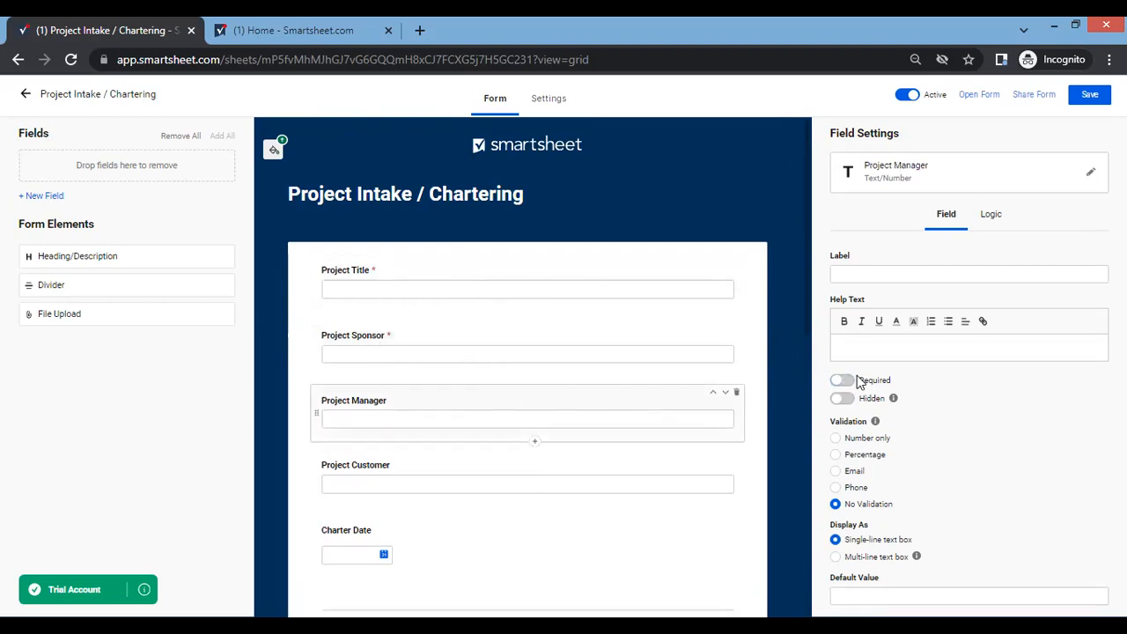
left_click(844, 381)
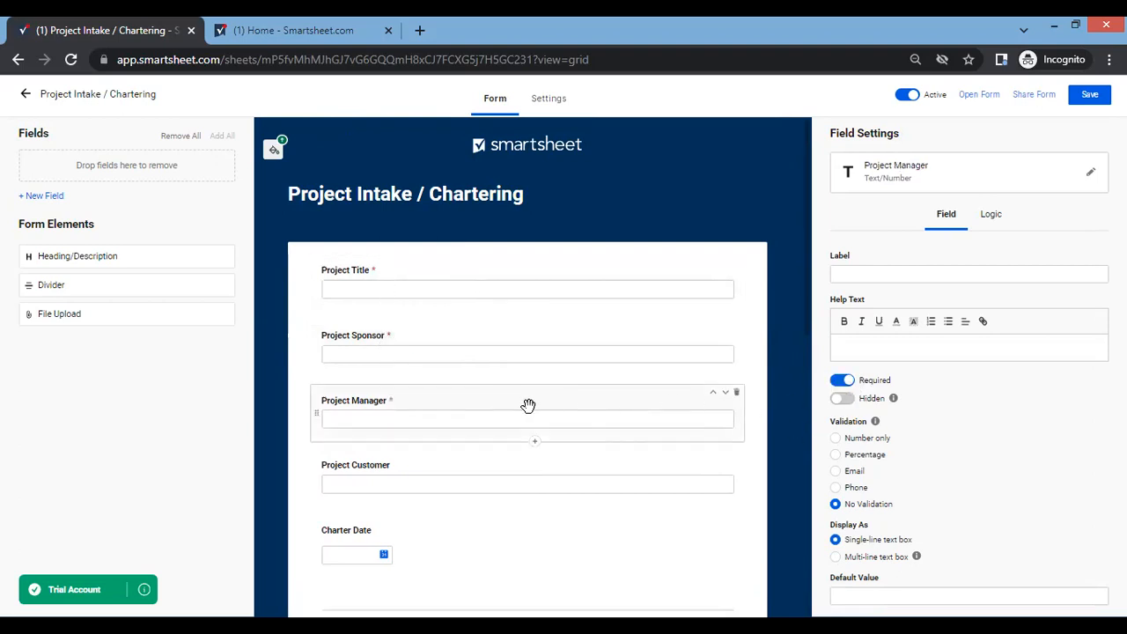
Make the Charter Date and Project Purpose or Justification fields required.
left_click(431, 483)
scroll(536, 514, "down", 2)
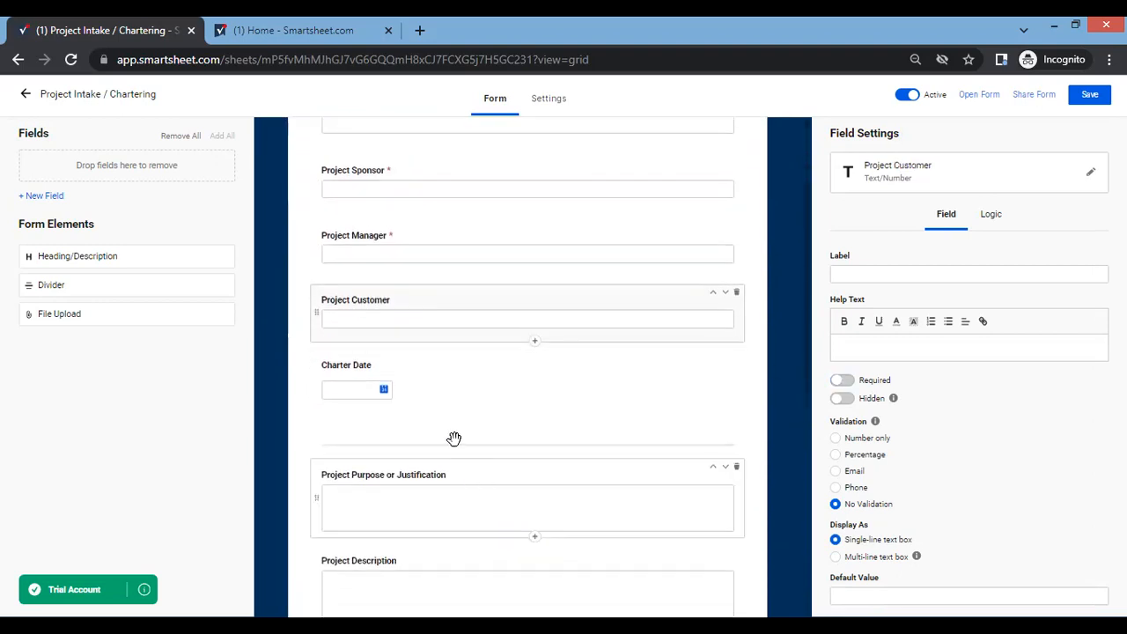
left_click(505, 378)
left_click(843, 383)
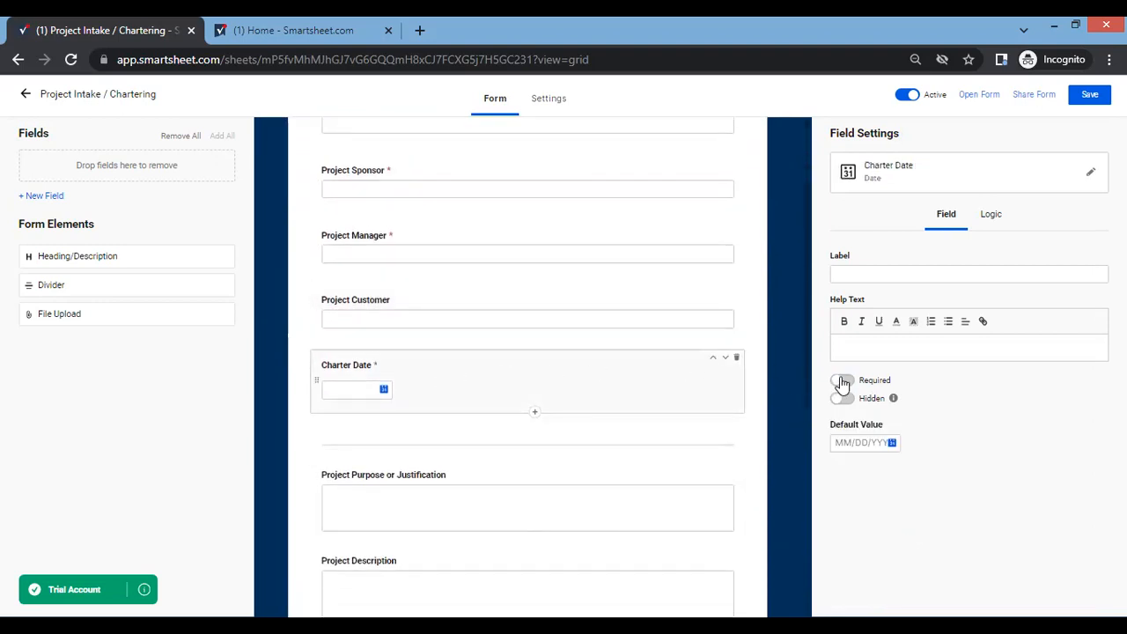
scroll(433, 485, "down", 4)
scroll(435, 487, "up", 2)
left_click(738, 342)
left_click(843, 381)
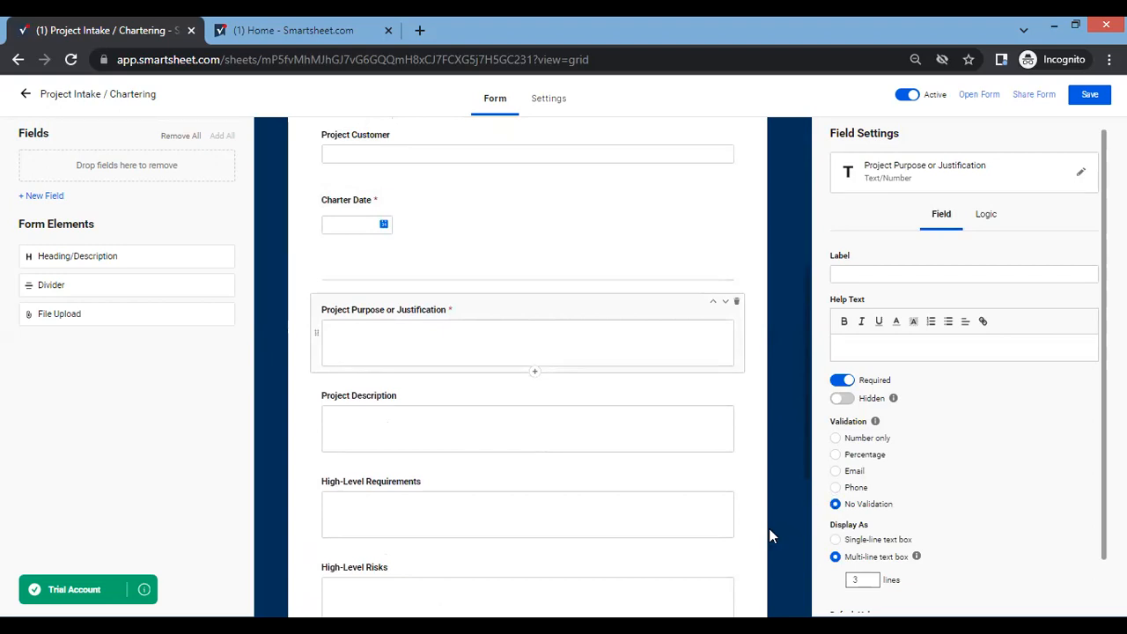
Save the form changes and open the live form to check its fields.
scroll(753, 548, "down", 4)
scroll(743, 531, "up", 7)
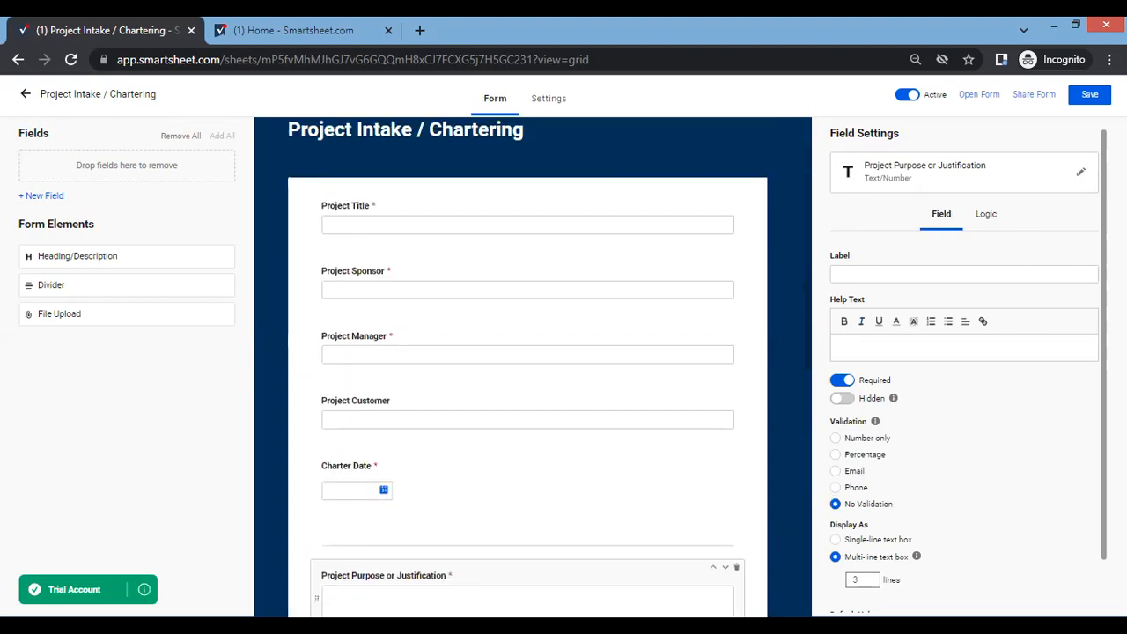
left_click(1093, 94)
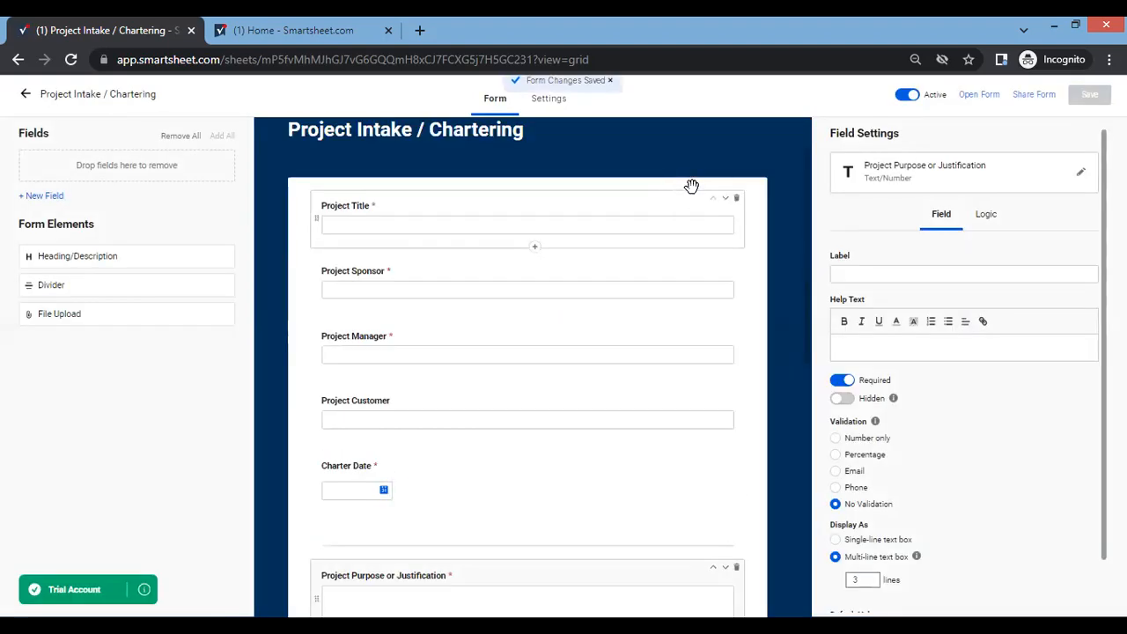
left_click(995, 97)
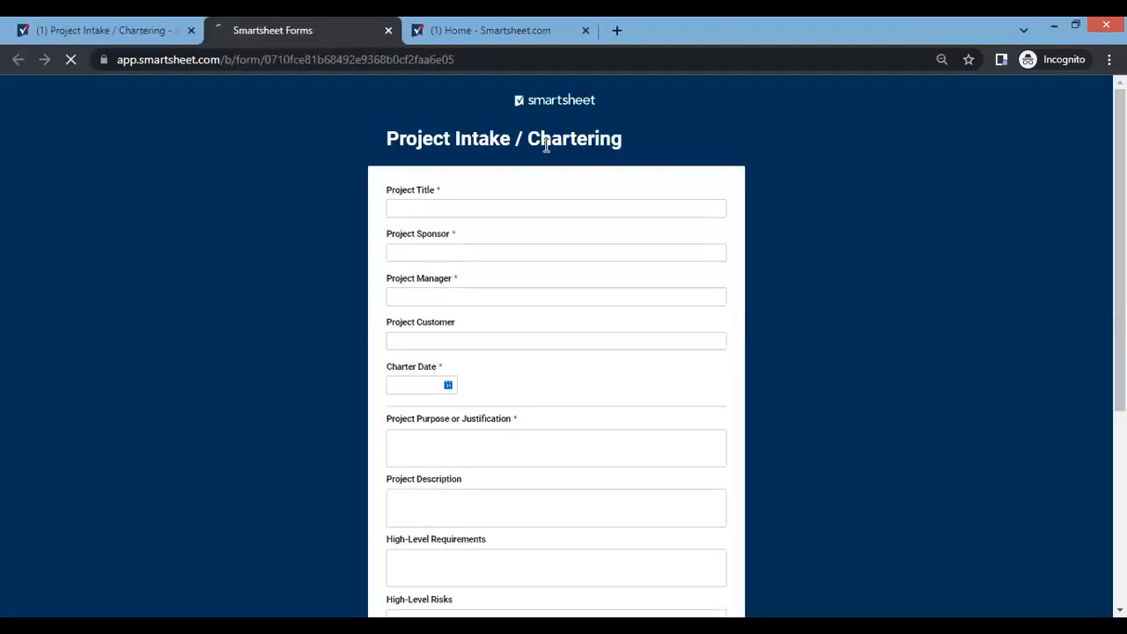
scroll(480, 229, "down", 4)
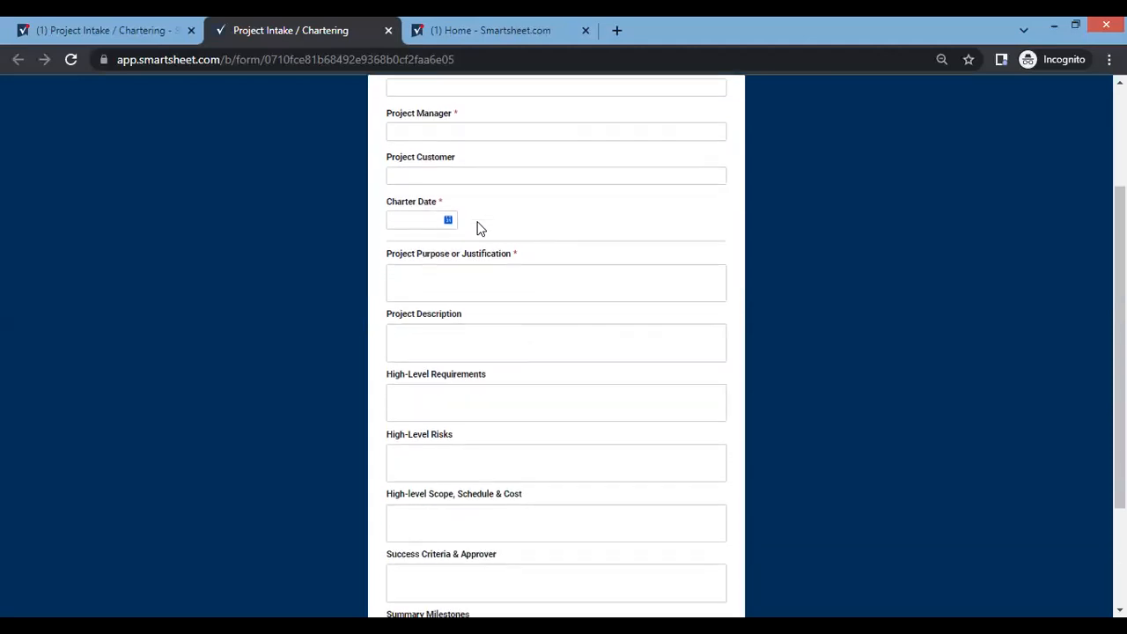
scroll(480, 229, "up", 4)
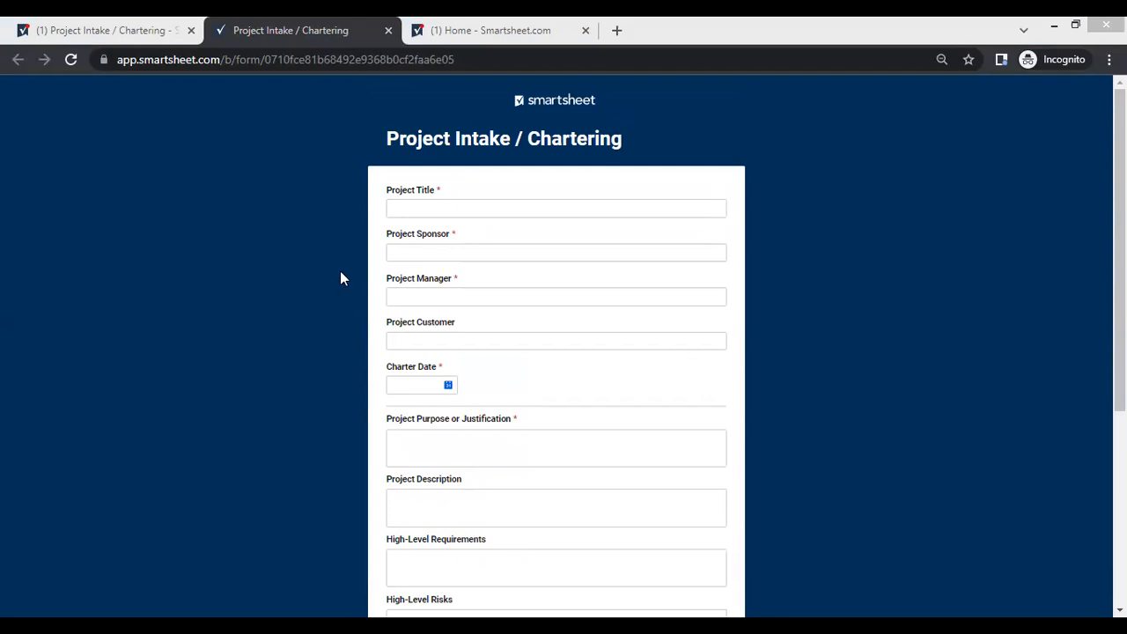
Enter "Launch brand new item of Malt Restaurant for 2015 business" as the Project Title and fill in the Project Sponsor's name.
left_click(450, 204)
type("Launch brand new item of Malt Restaurant for 2015 business")
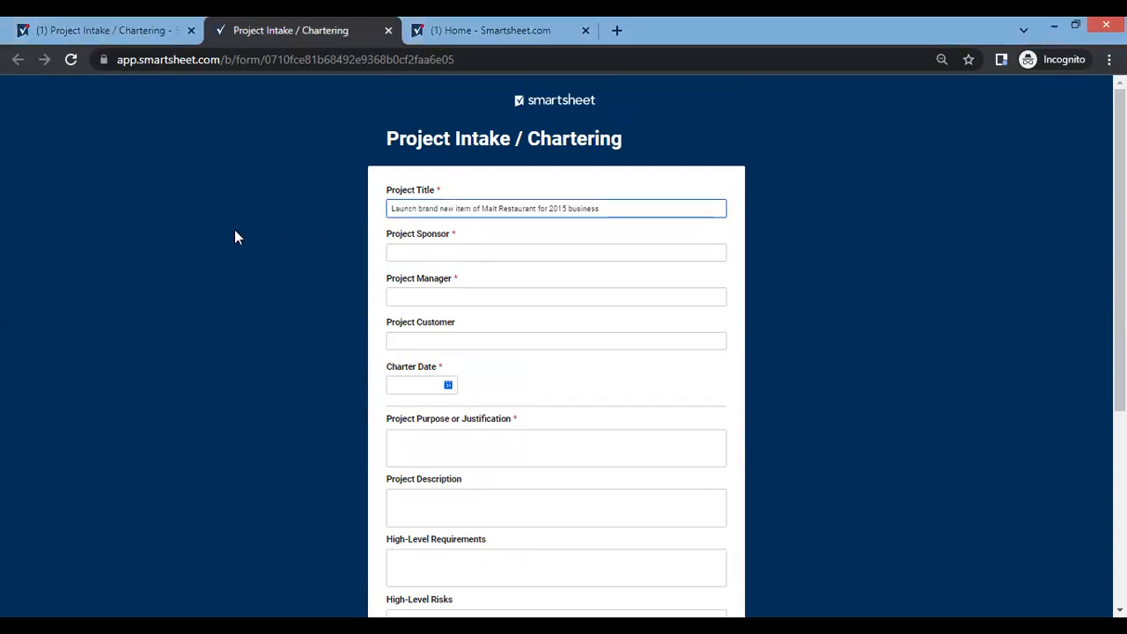
left_click(487, 253)
type("Lynne Stewart")
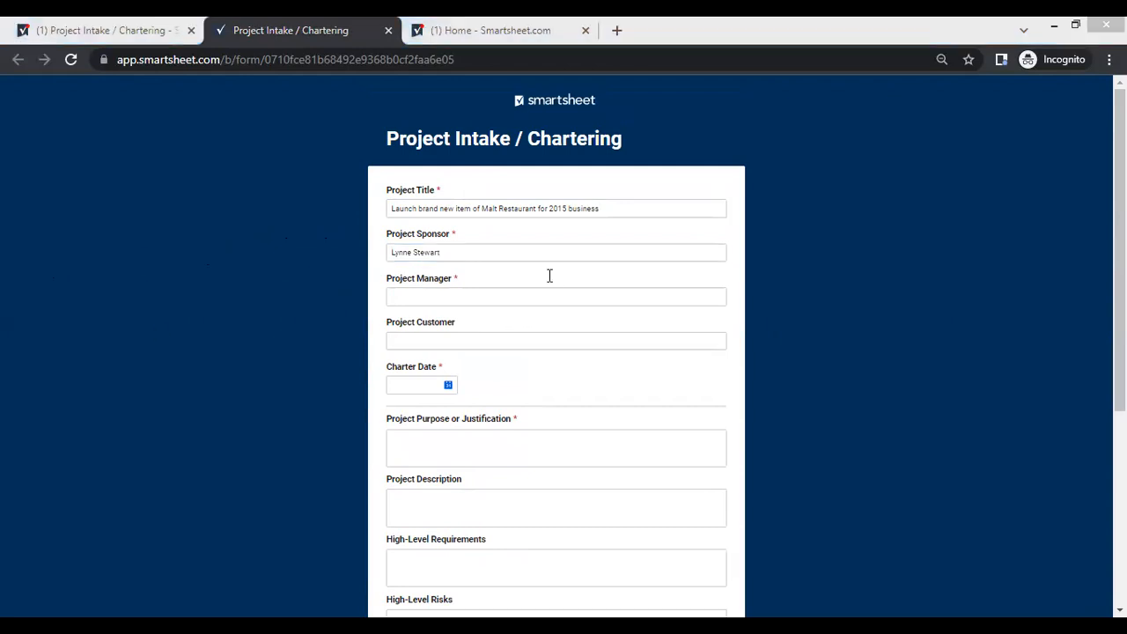
Fill in the Project Manager's name, with Consumer as the Project Customer and 08/09/2022 as the Charter Date.
left_click(488, 296)
type("Samantha Edge")
left_click(425, 341)
type("Consumer")
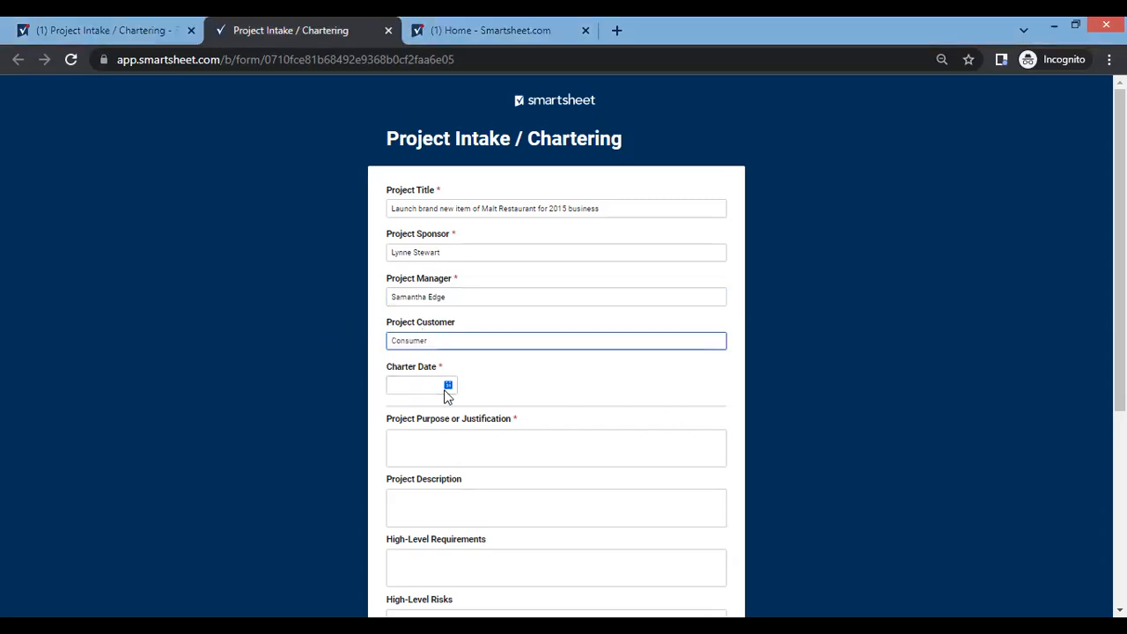
left_click(447, 385)
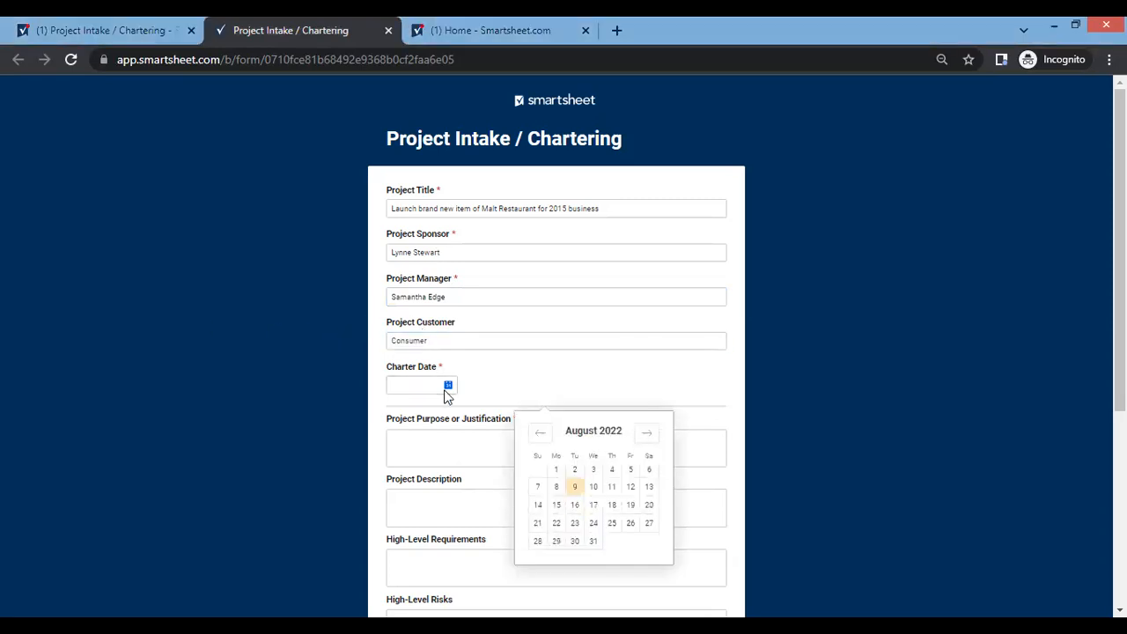
left_click(574, 487)
Fill Project Purpose or Justification with the prepared text about achieving 3 times the 2014 business gain in the European food market.
scroll(481, 459, "down", 3)
scroll(480, 459, "down", 1)
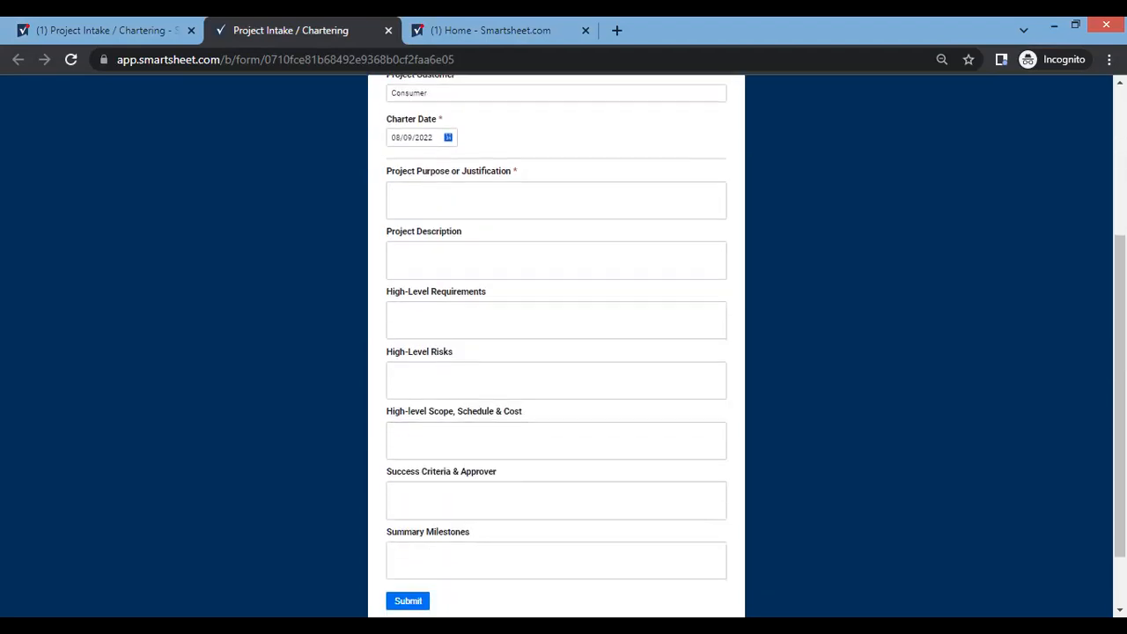
key("alt+Tab")
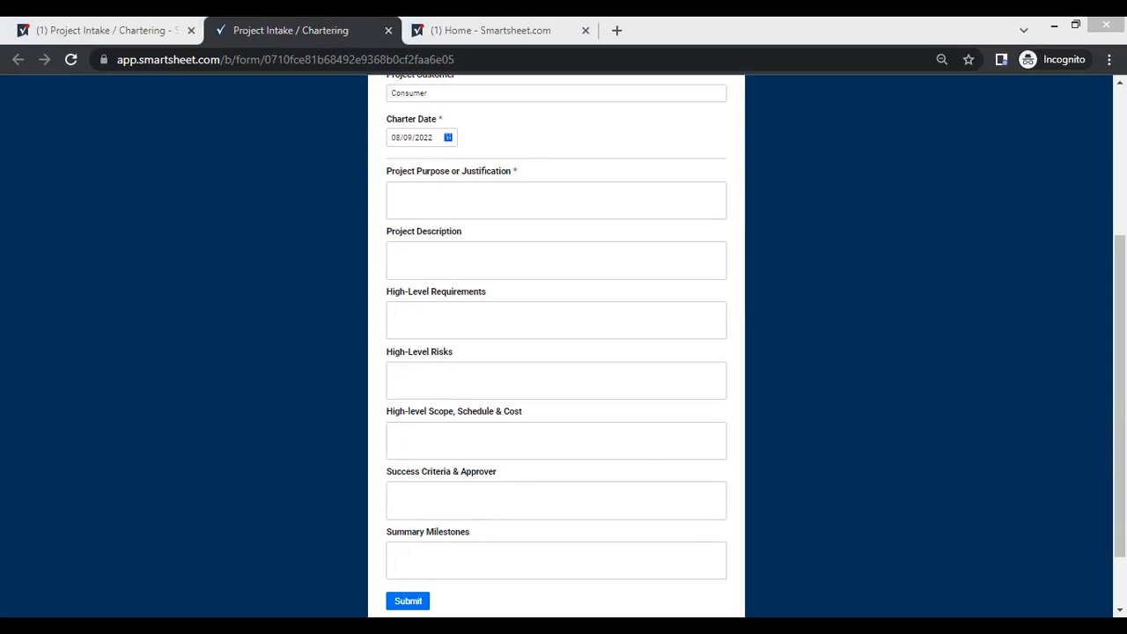
left_click(458, 191)
key("ctrl+v")
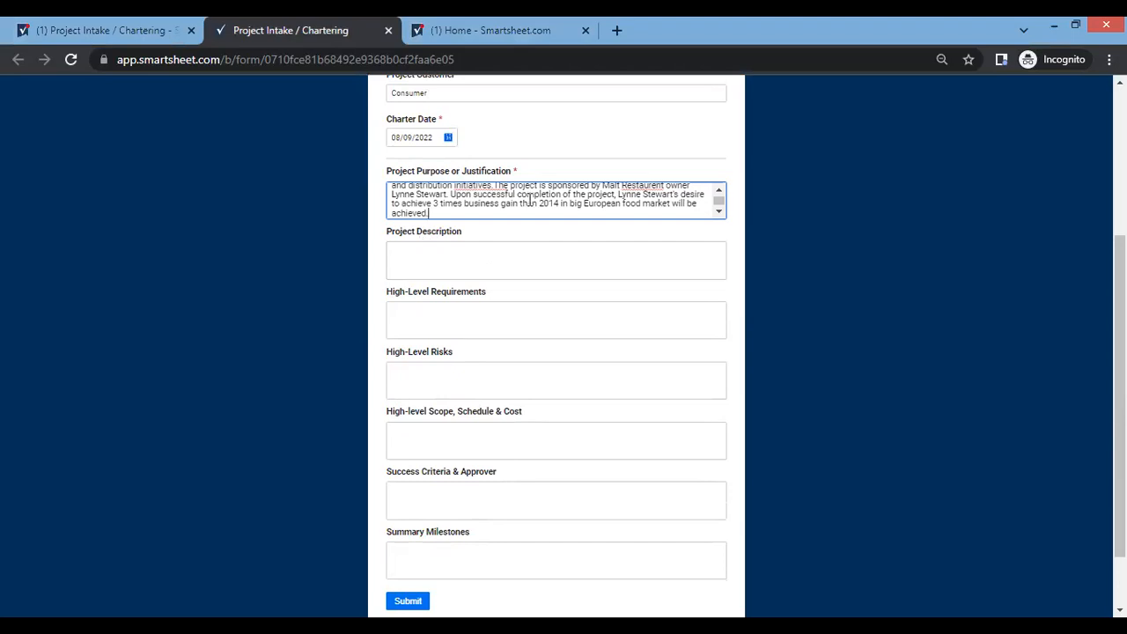
Fill Project Description with the prepared agreement text ending "This agreement shall be governed by the law of UK.".
left_click(504, 248)
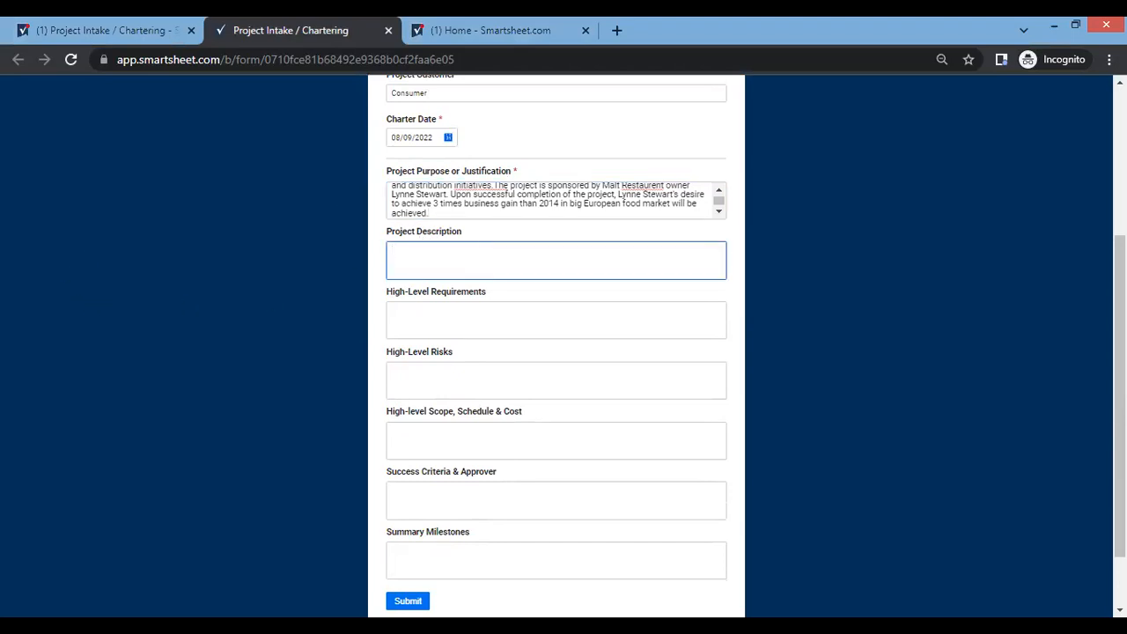
key("alt+Tab")
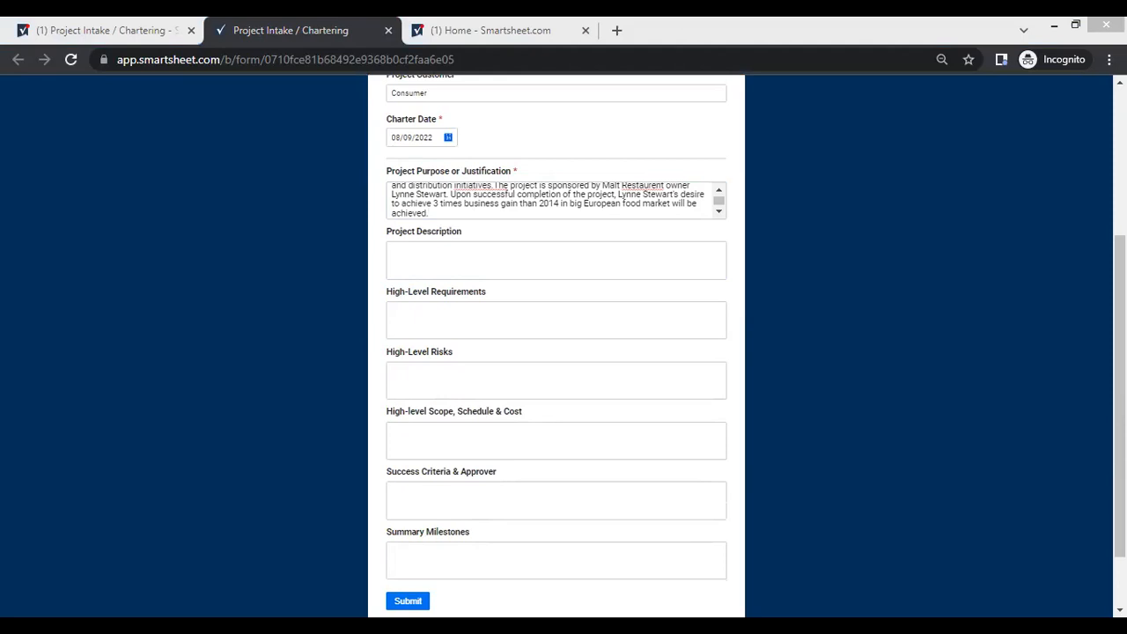
left_click(441, 257)
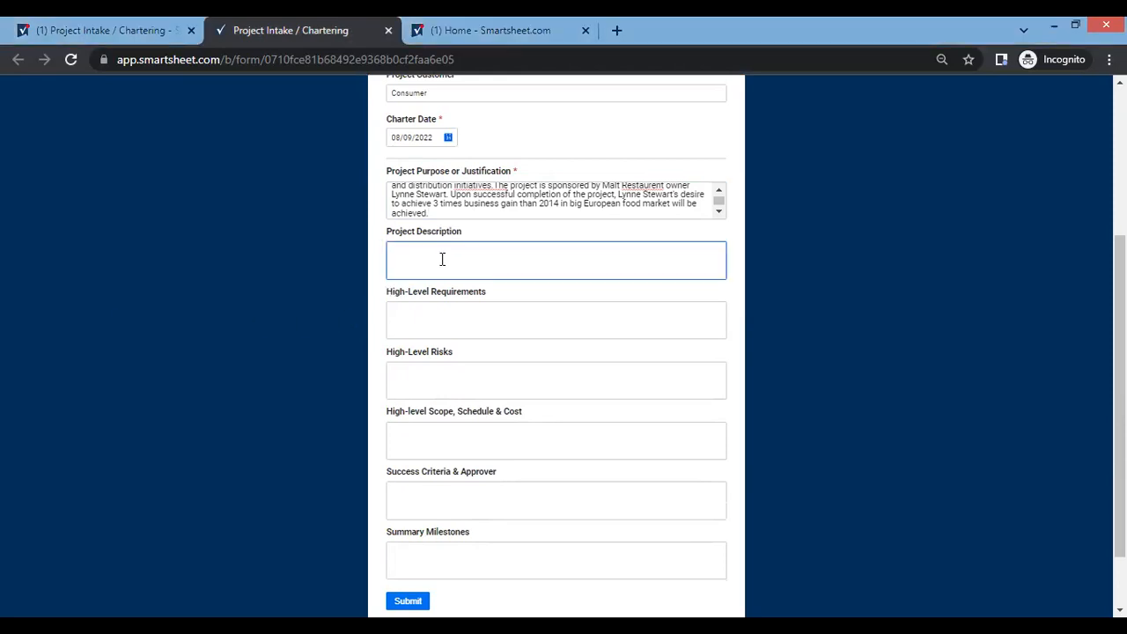
key("ctrl+v")
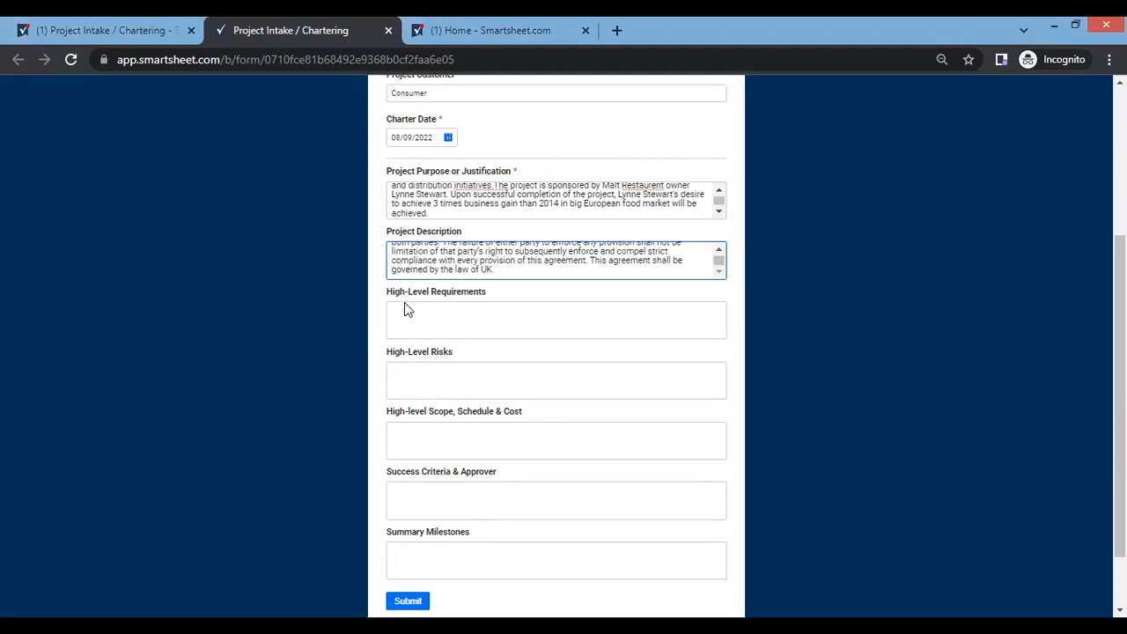
left_click(585, 211)
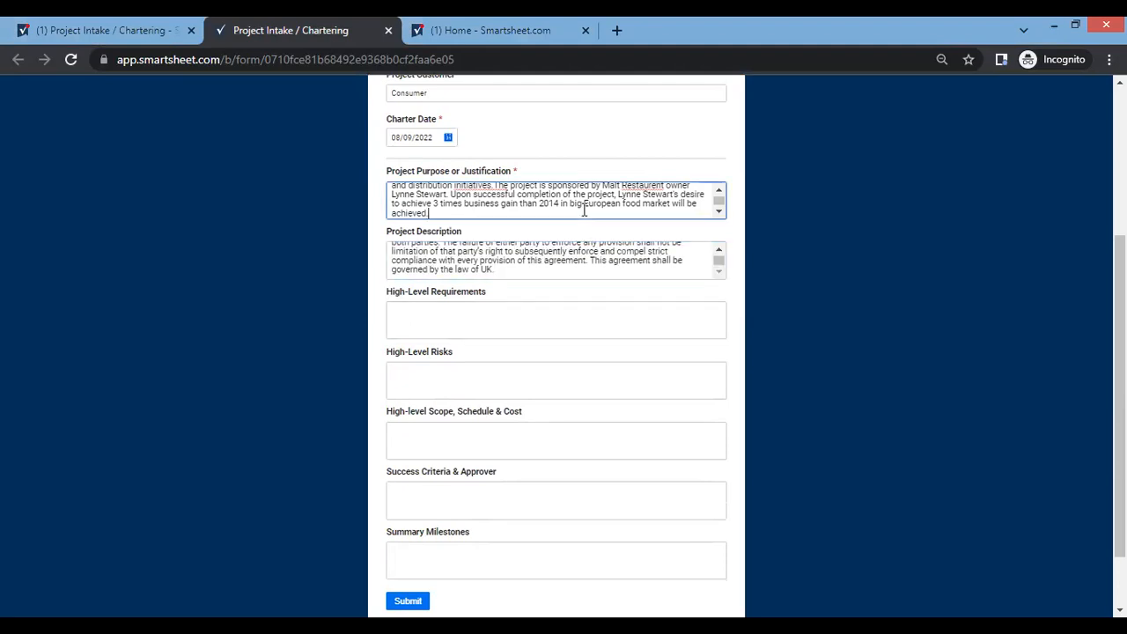
left_click(500, 272)
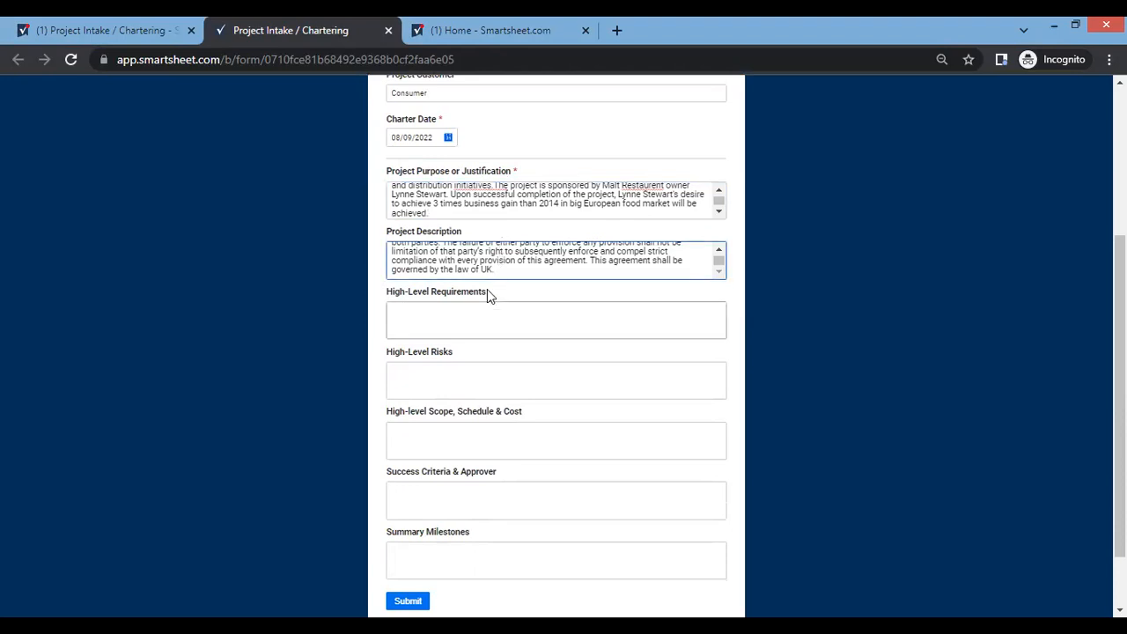
Fill High-Level Requirements with the prepared list covering distributor planning, trial production for sales distribution and Phase End Review.
left_click(480, 312)
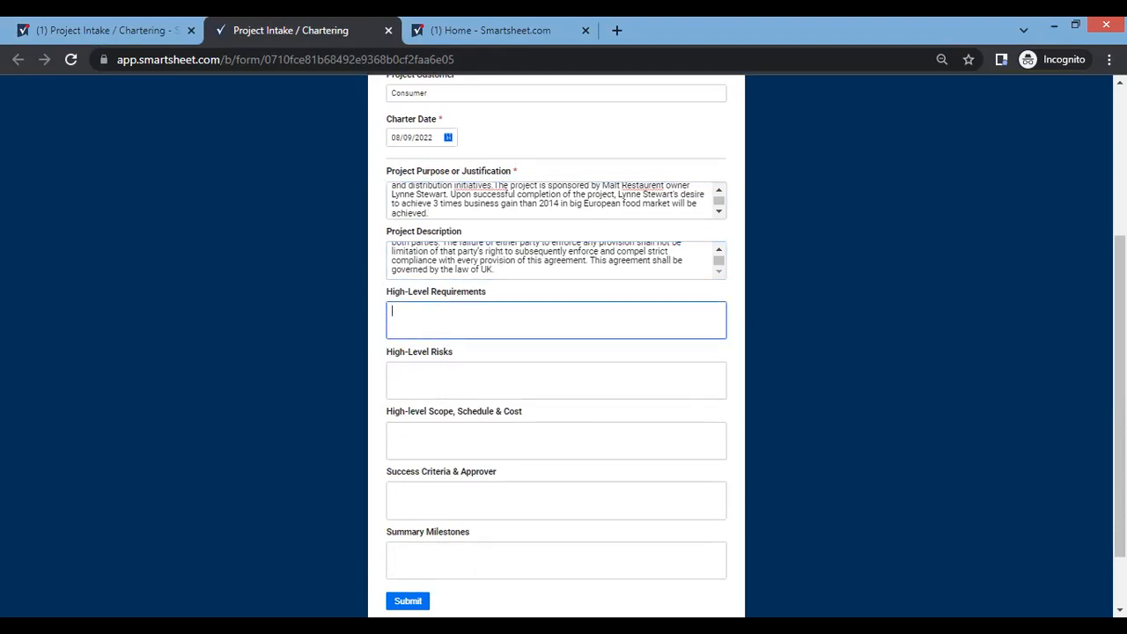
key("alt+Tab")
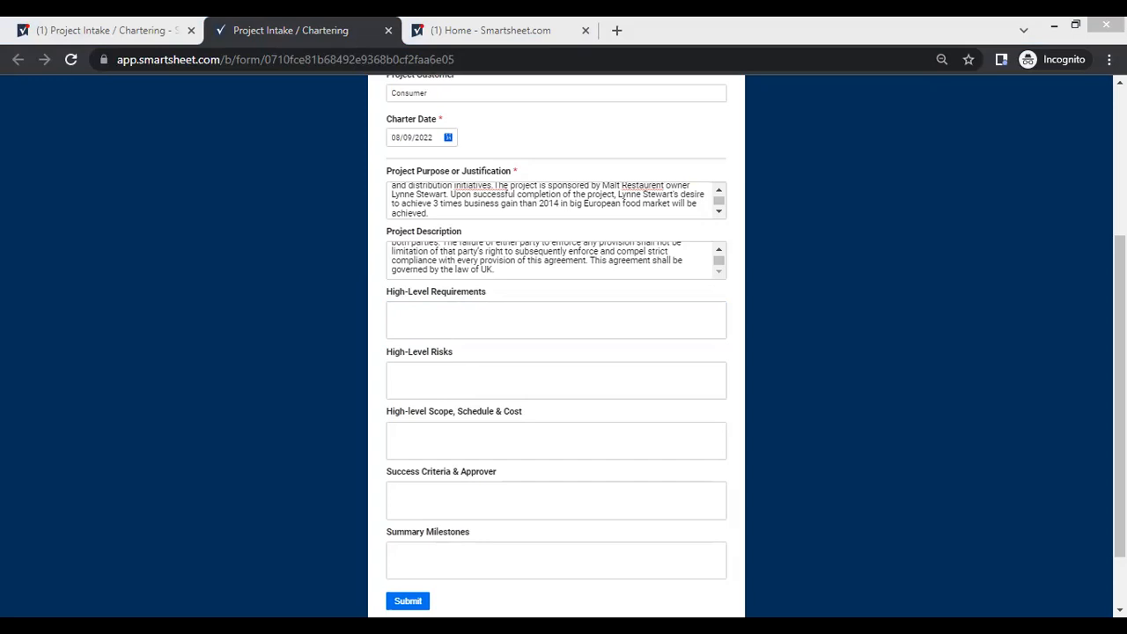
left_click(418, 312)
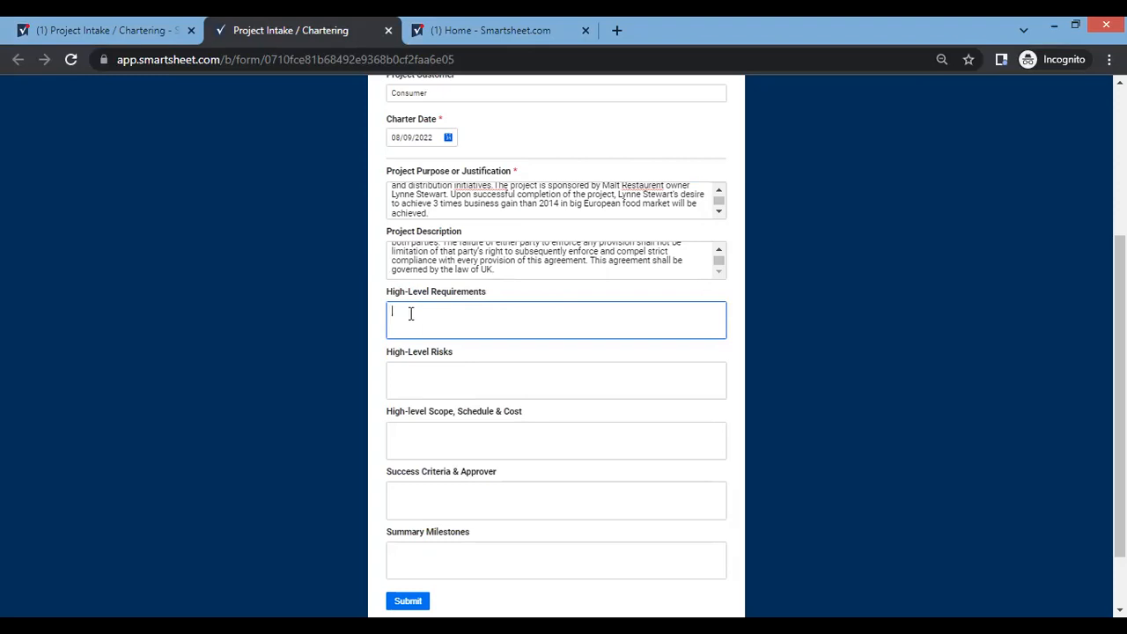
key("ctrl+v")
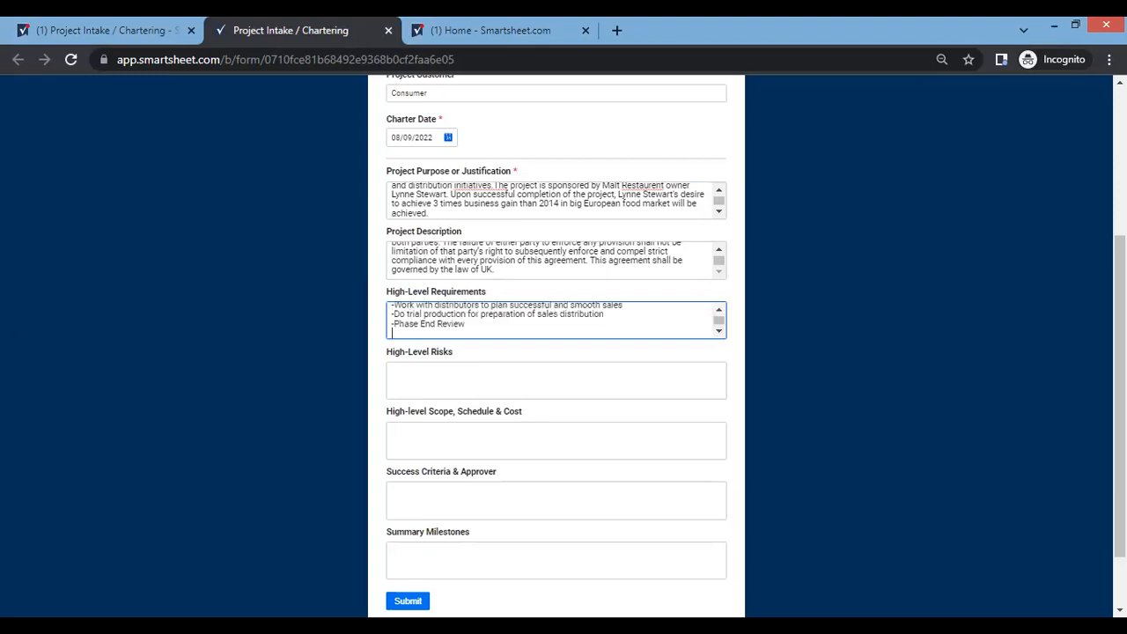
Fill High-Level Risks with the prepared list, including the budget risk (impact high, probability medium) and schedule risk (impact high, probability low).
key("alt+Tab")
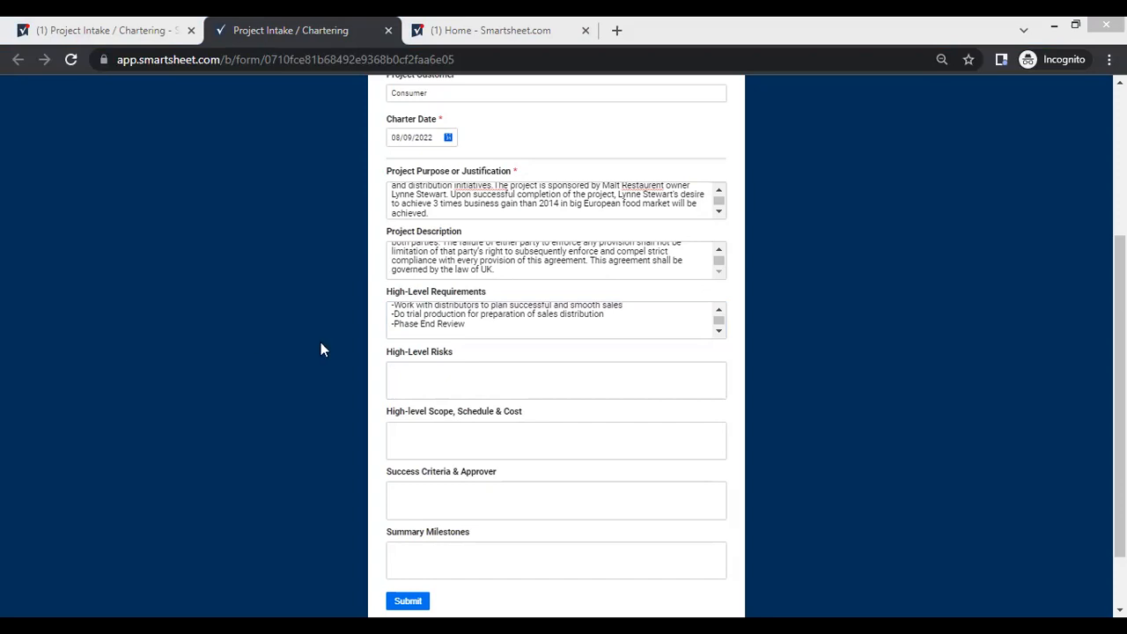
left_click(443, 371)
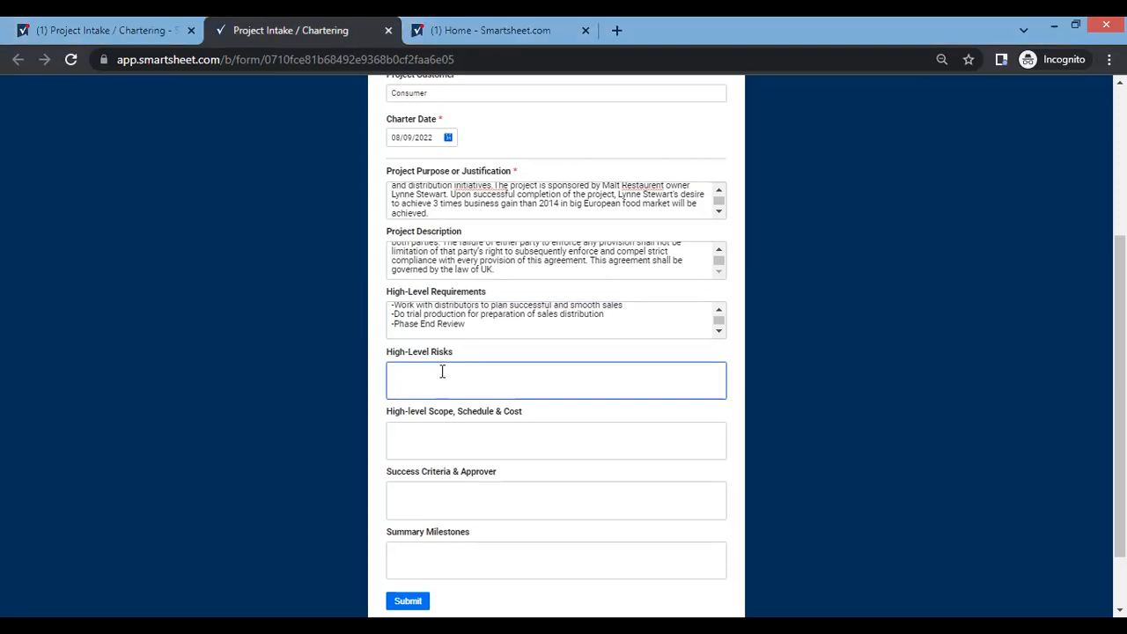
key("ctrl+v")
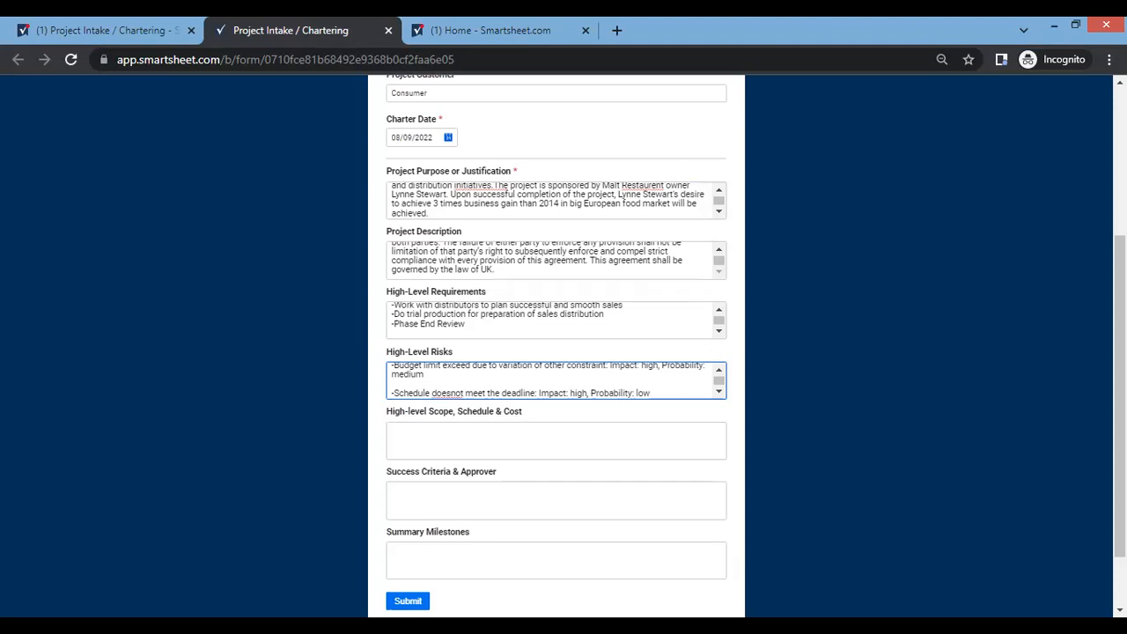
Fill High-level Scope, Schedule & Cost with the prepared scope text covering marketing, packaging, distributing, manufacturing and obtaining FDA approval.
key("alt+Tab")
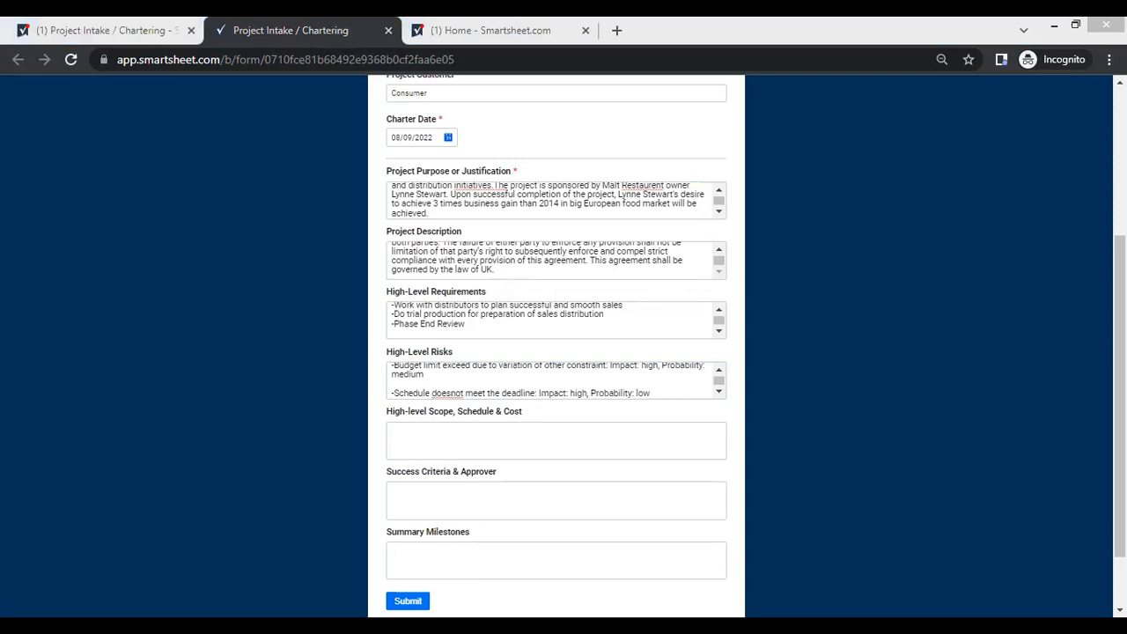
left_click(451, 445)
type("Scope includes all the works and only the works required to Lunch brand new item for 2015 business. There will be provision for marketing, packaging, distributing, manufacturing and even obtaining FDA approval")
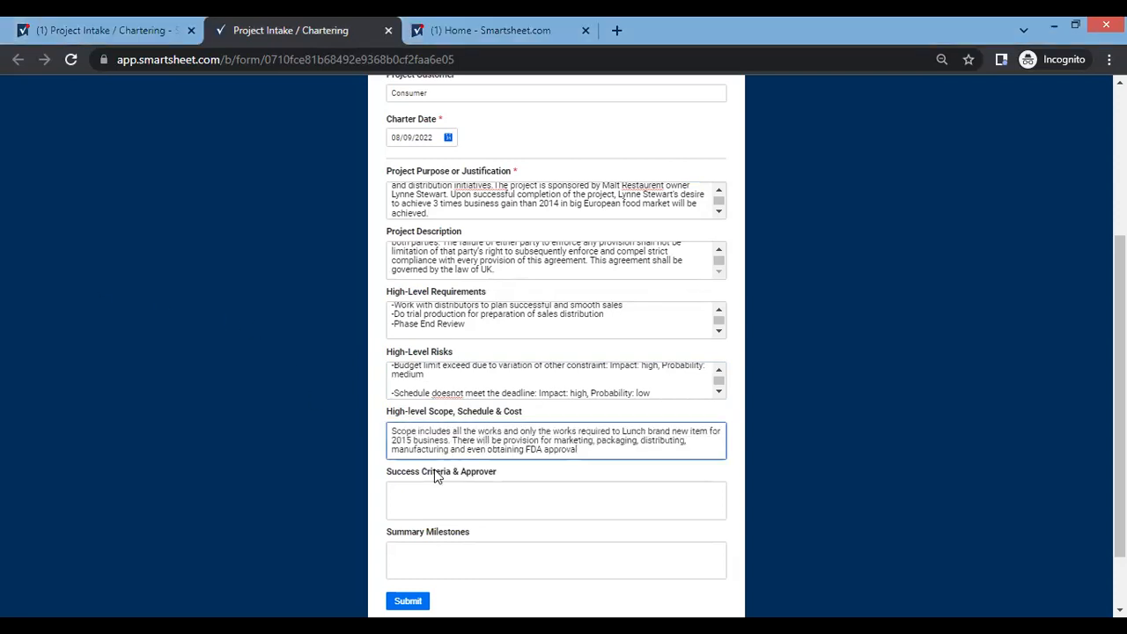
Enter "Meeting mentioned scope, Sponsor" as the Success Criteria & Approver.
key("alt+Tab")
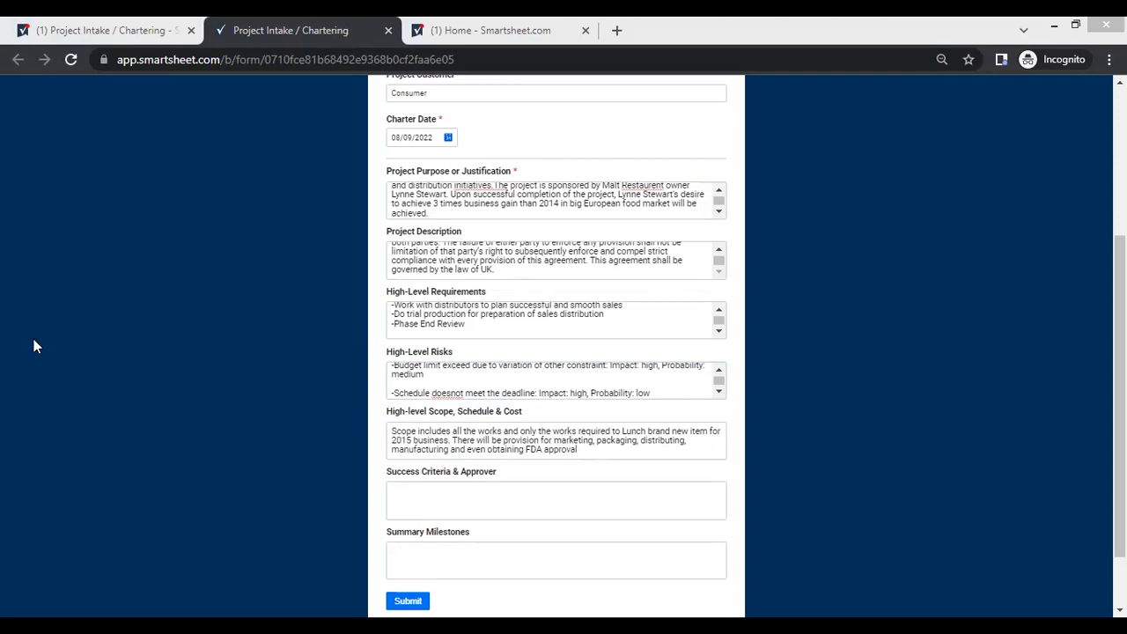
left_click(423, 495)
type("Meeting mentioned scope")
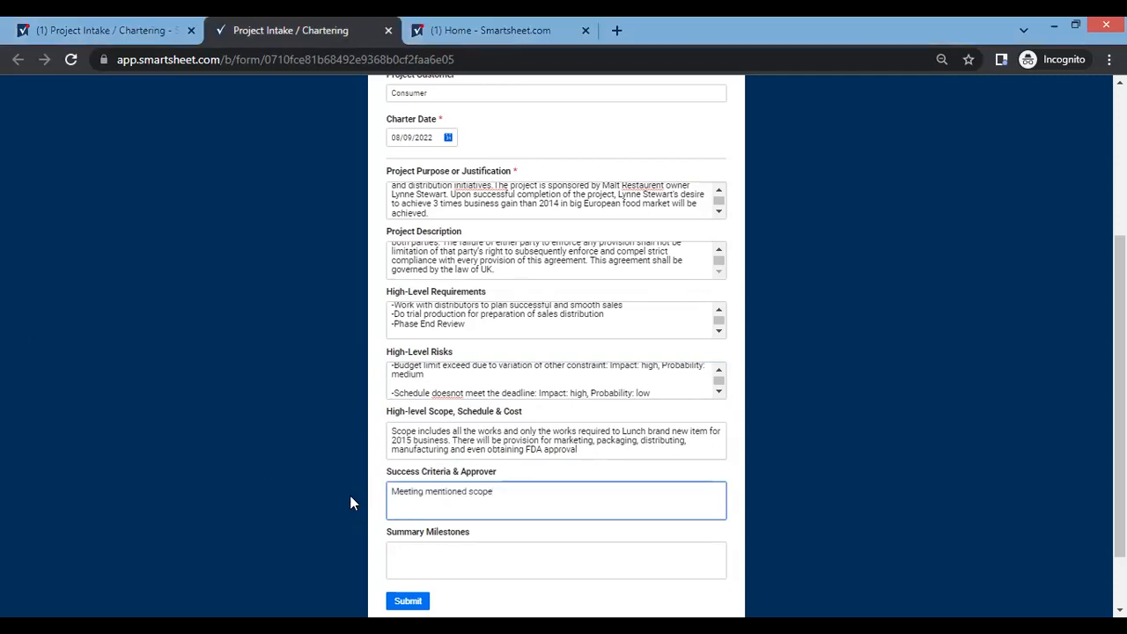
type(", Sponsor")
left_click(435, 459)
Fill Summary Milestones with the prepared list of dates, including 3-Oct-14, 21-Nov-14 and 19-Dec-14.
scroll(435, 459, "down", 2)
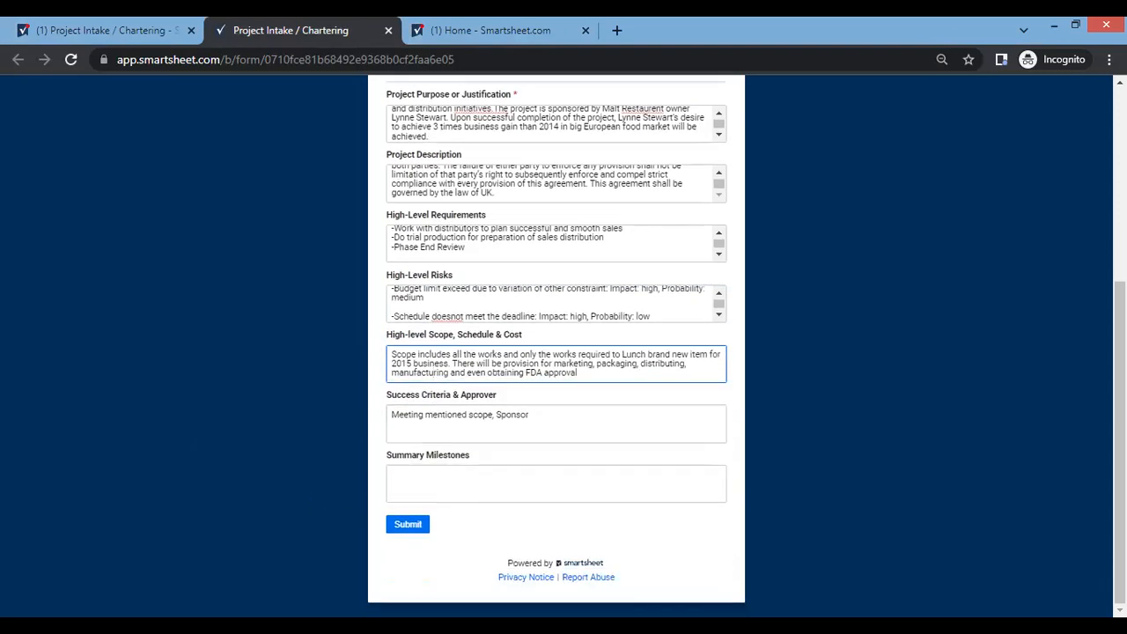
key("alt+Tab")
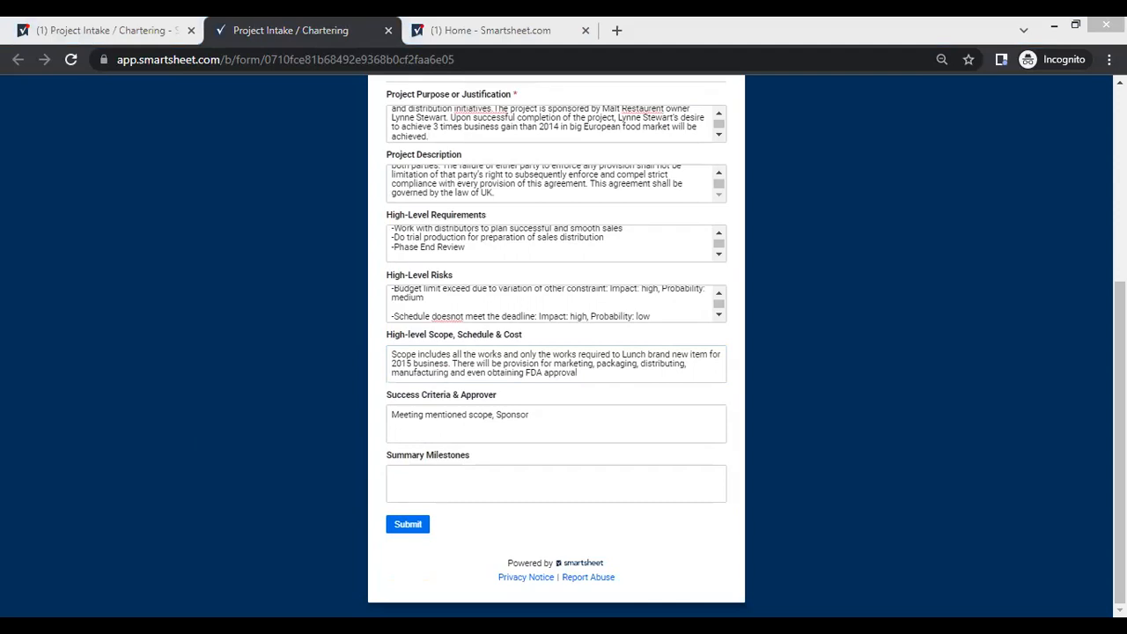
left_click(437, 483)
key("ctrl+v")
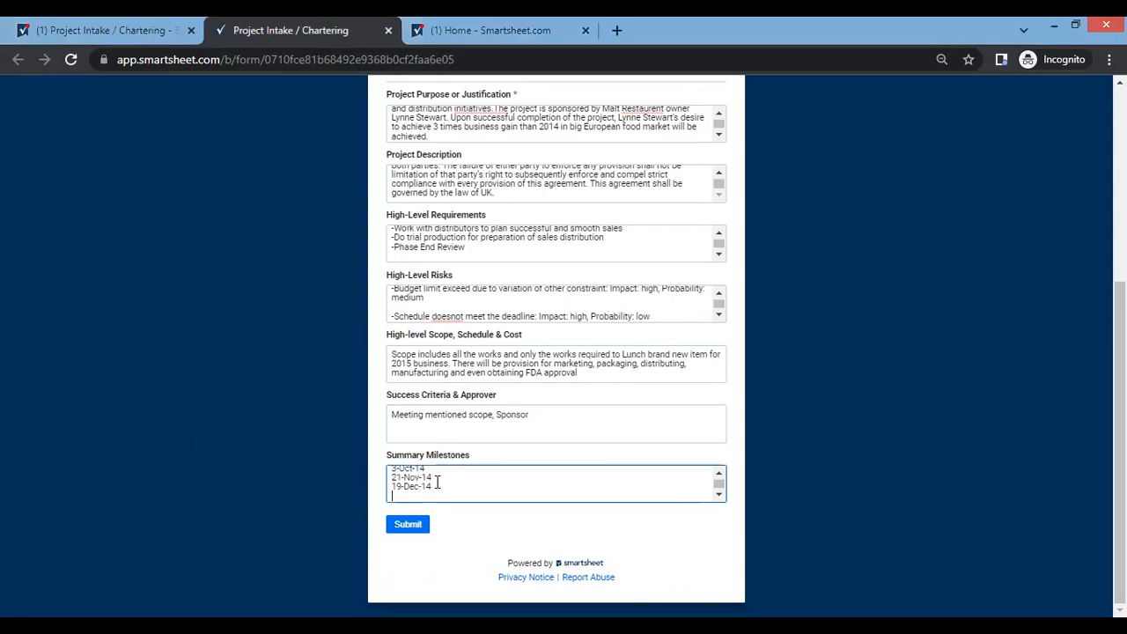
Replace the Summary Milestones dates with the prepared list pairing each milestone with its date, from Manufacturing Begin 3-Oct-14 to Product ready for distibution 19-Dec-14.
key("BackSpace")
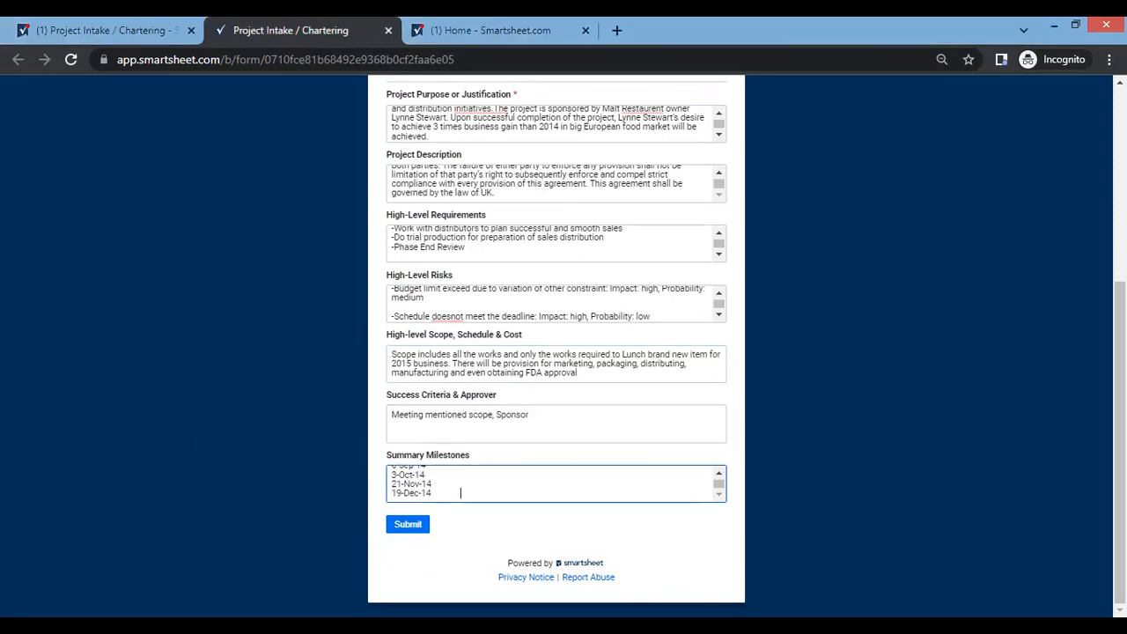
key("alt+Tab")
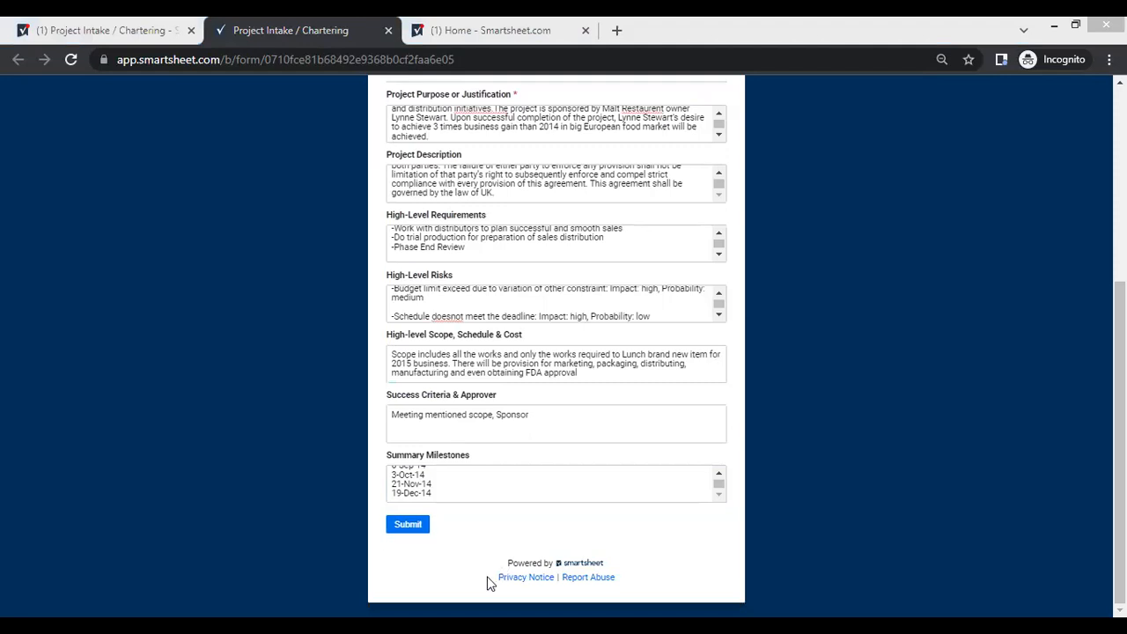
left_click(483, 487)
key("ctrl+a")
type("Manufacturing Begin\t3-Oct-14 Trial production completed\t21-Nov-14 Product ready for distribution\t19-Dec-14")
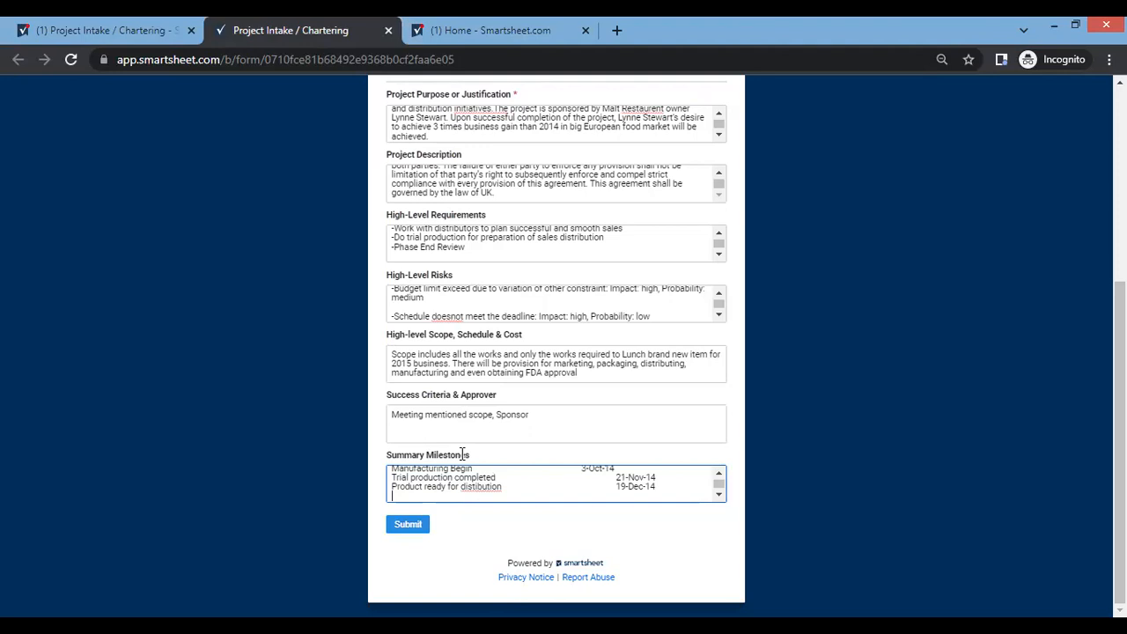
Insert the missing space before "The project is sponsored" in Project Purpose or Justification and submit the completed form.
scroll(518, 398, "up", 1)
scroll(518, 398, "up", 2)
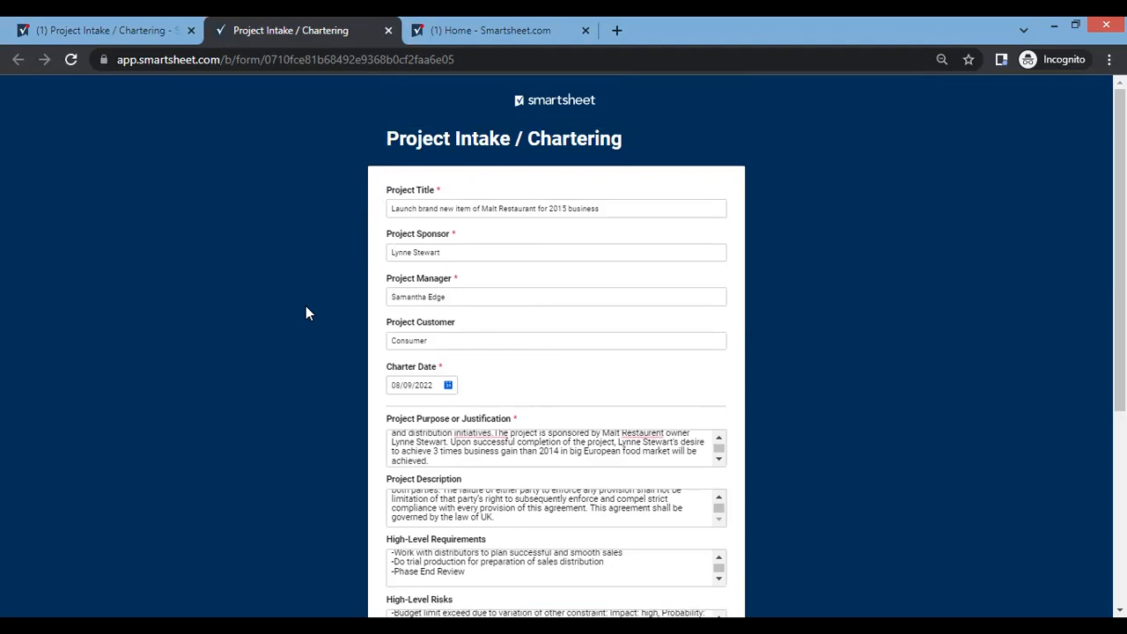
left_click(496, 433)
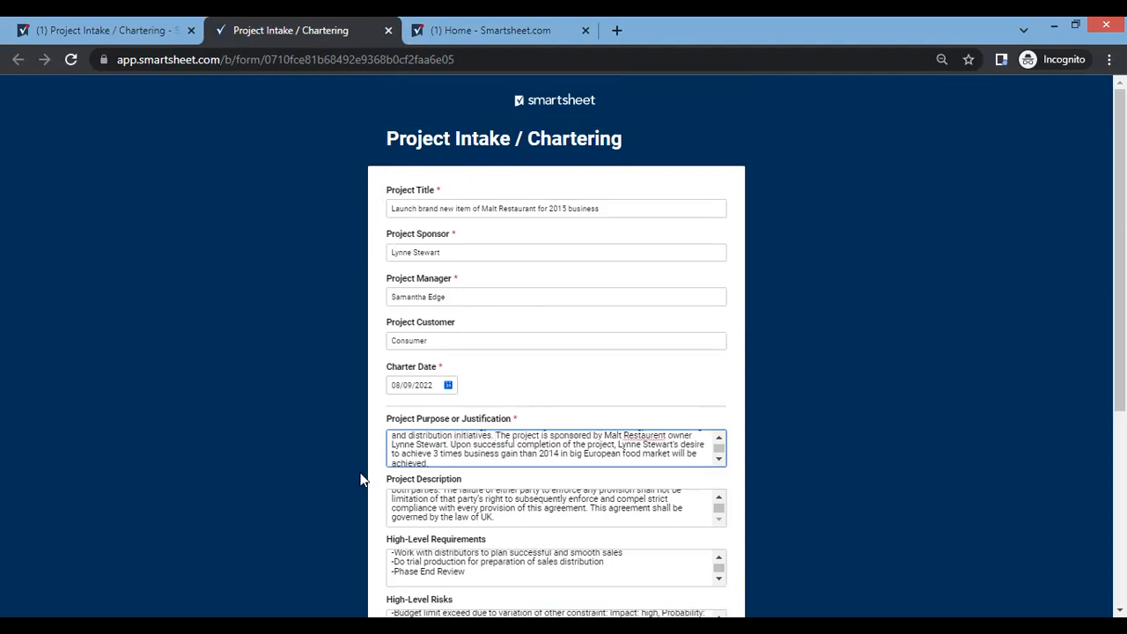
scroll(359, 479, "down", 4)
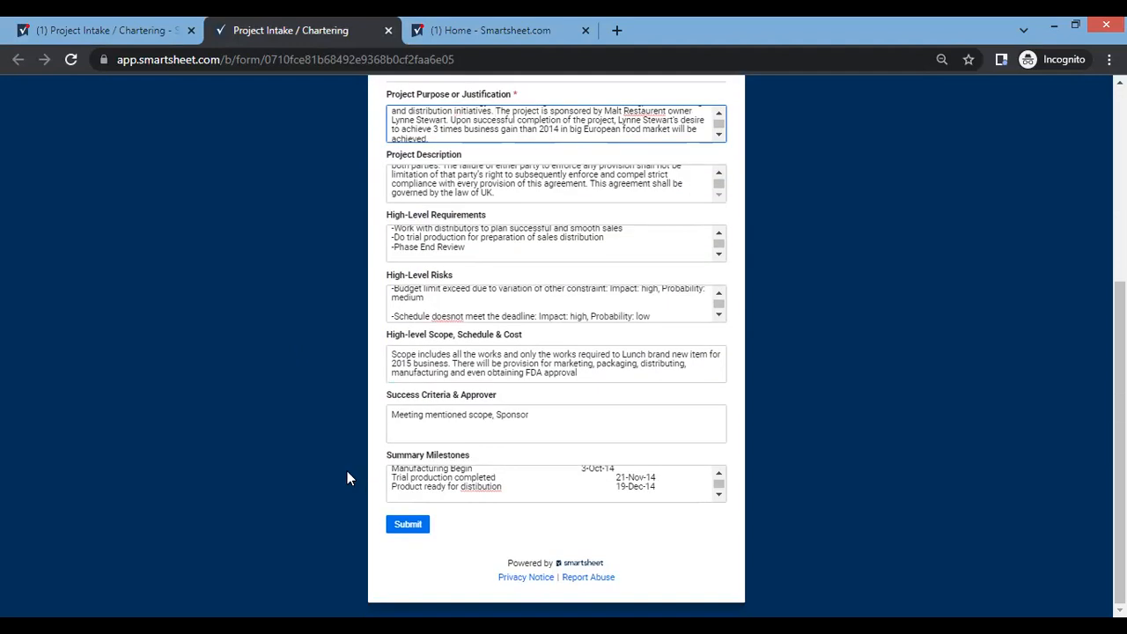
left_click(406, 525)
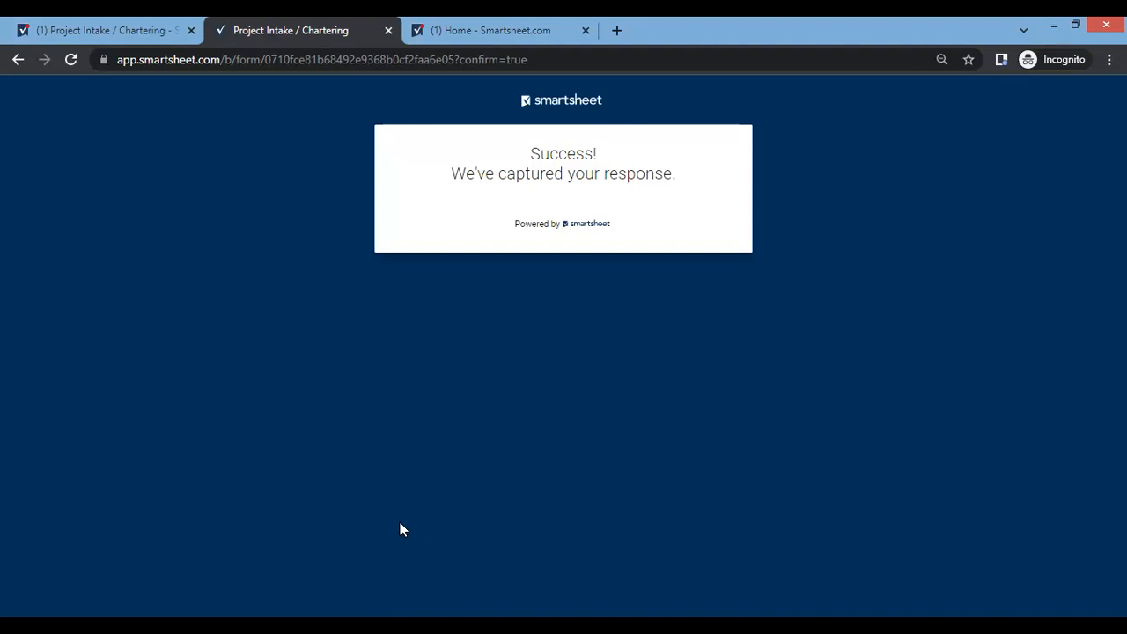
Return to the Project Intake / Chartering sheet, close the Forms list and Conversations, and reload it to load the submission.
left_click(167, 33)
left_click(70, 96)
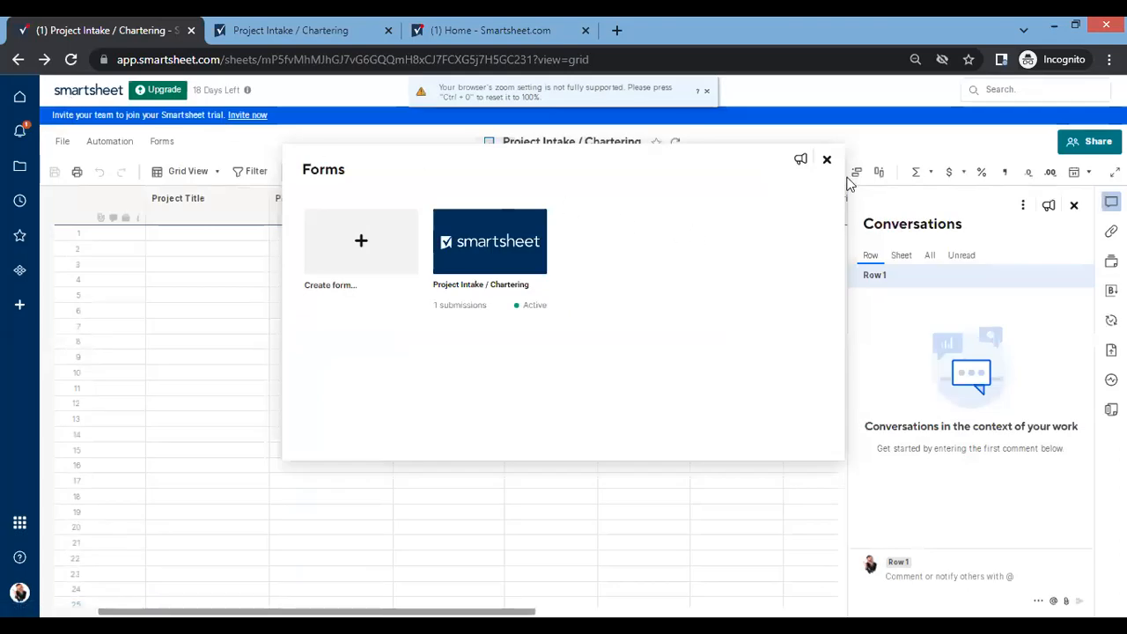
left_click(828, 164)
left_click(1074, 206)
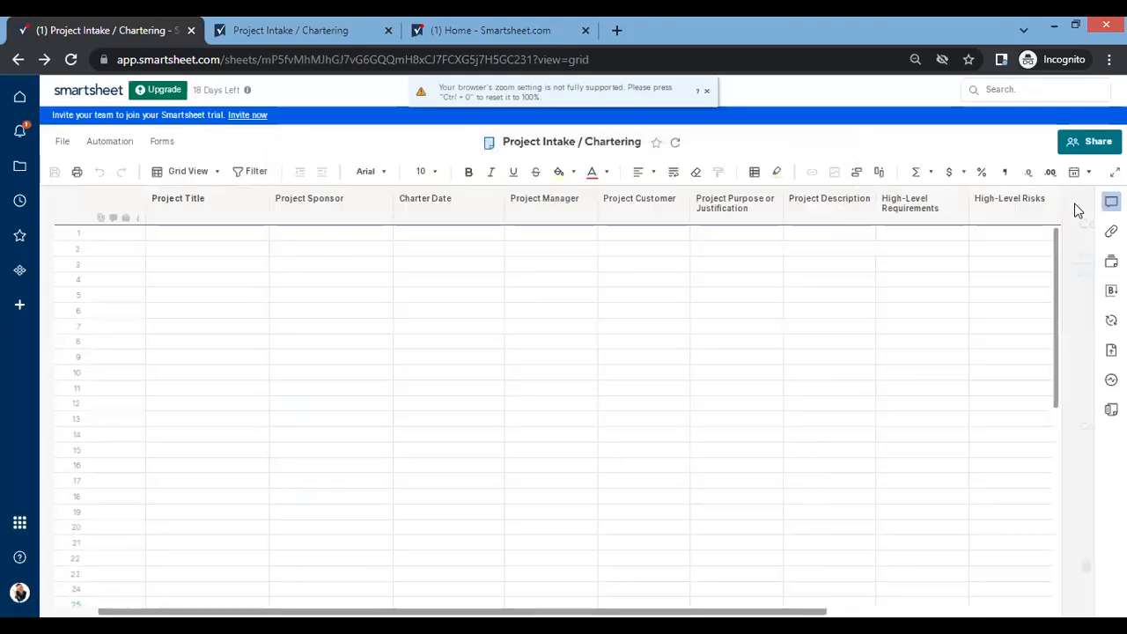
left_click(71, 59)
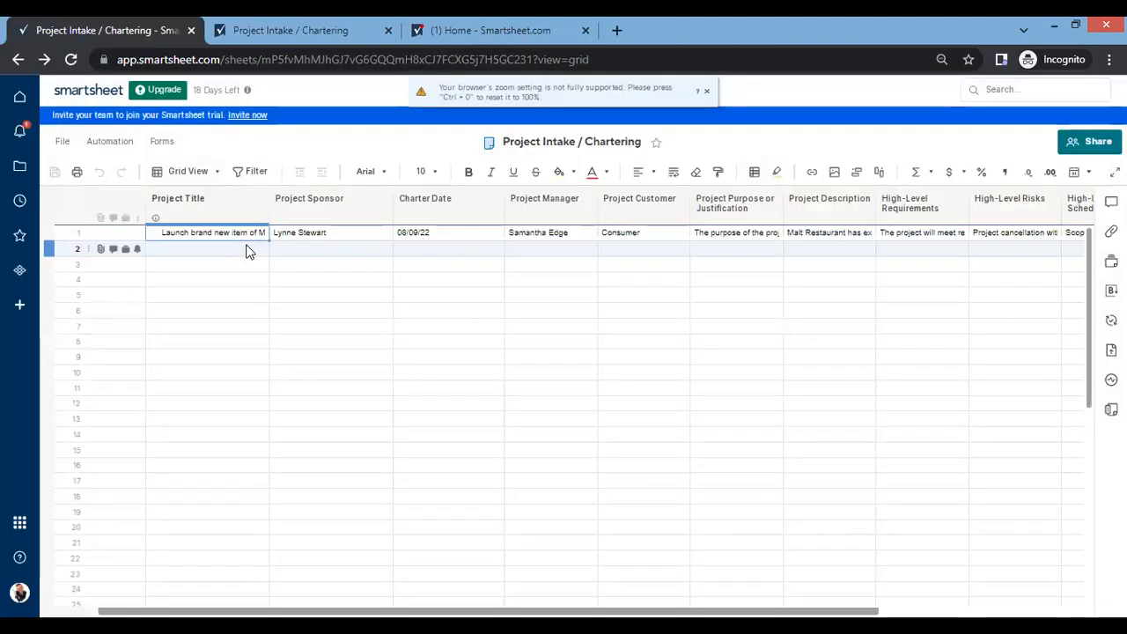
Wrap the text across the whole of row 1 so the submitted charter can be read in full.
left_click(50, 231)
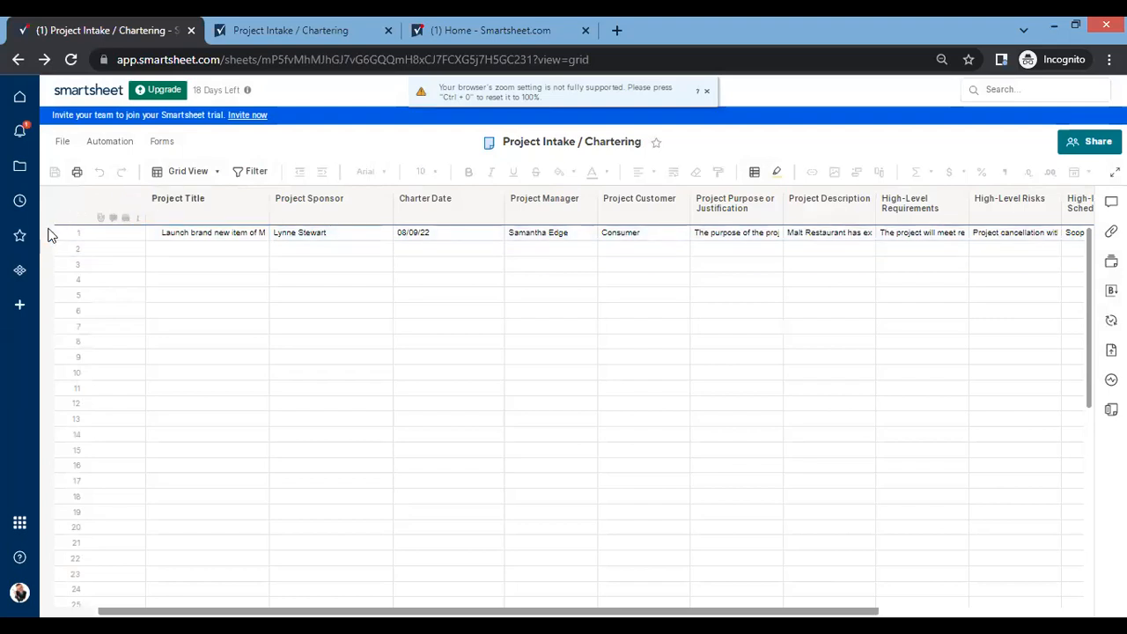
left_click(57, 233)
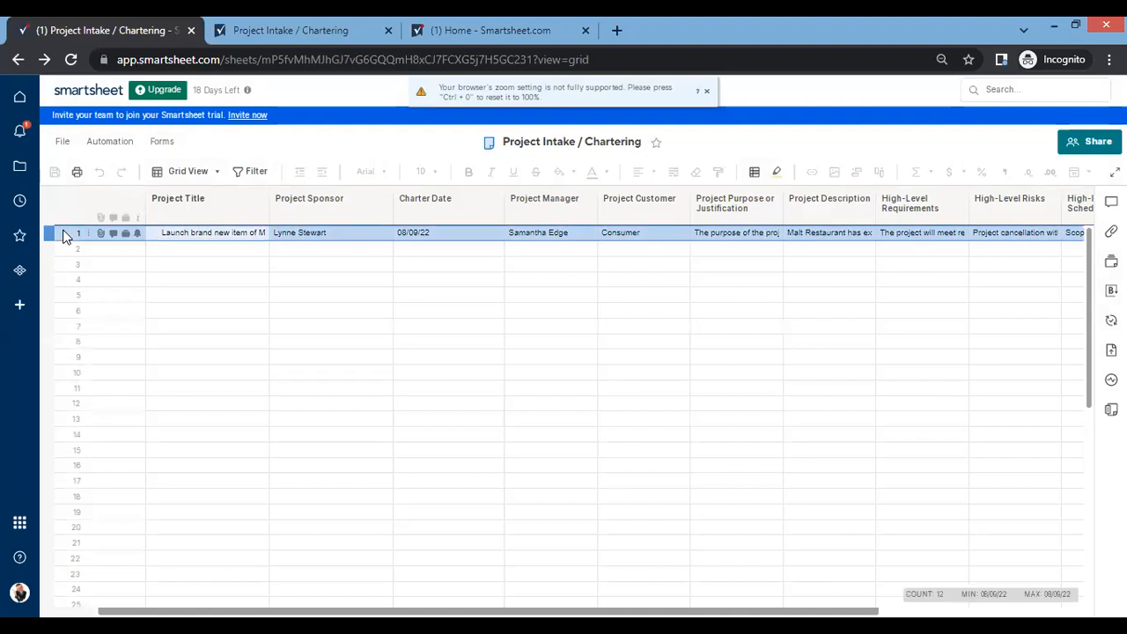
left_click(675, 173)
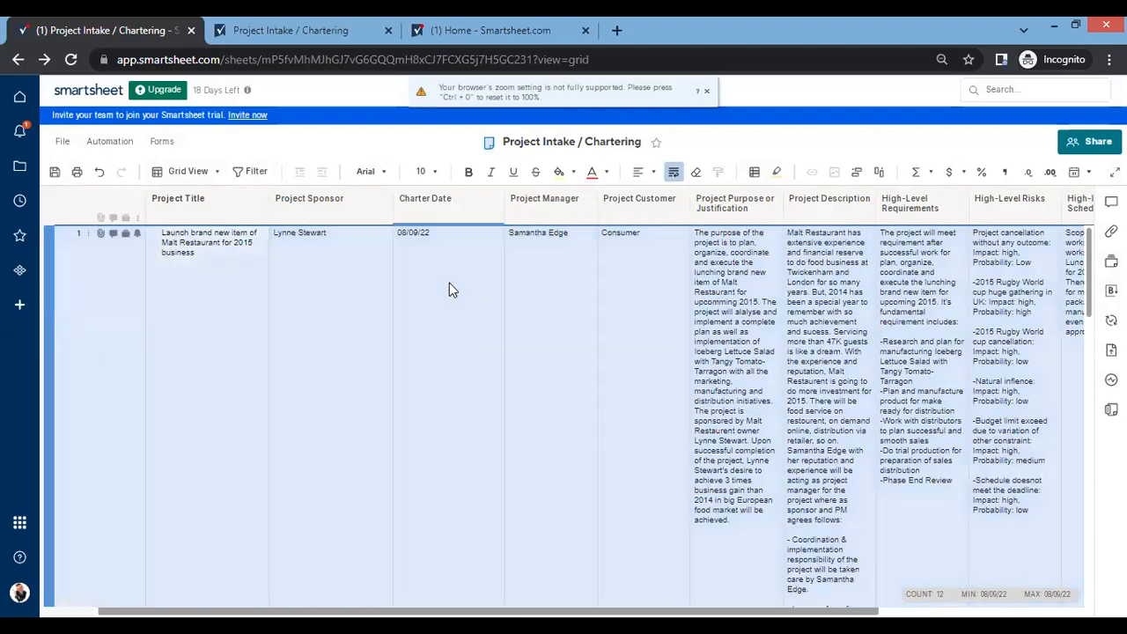
left_click(450, 289)
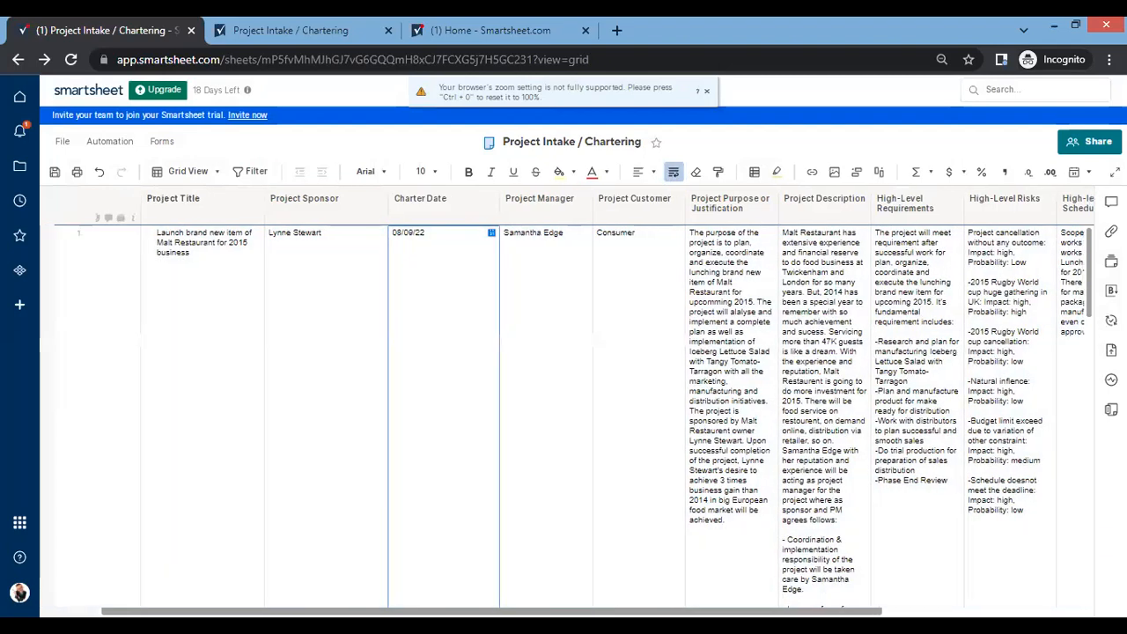
Examine the submitted charter across all columns through Summary Milestones, and check which view types the sheet offers.
scroll(830, 559, "right", 5)
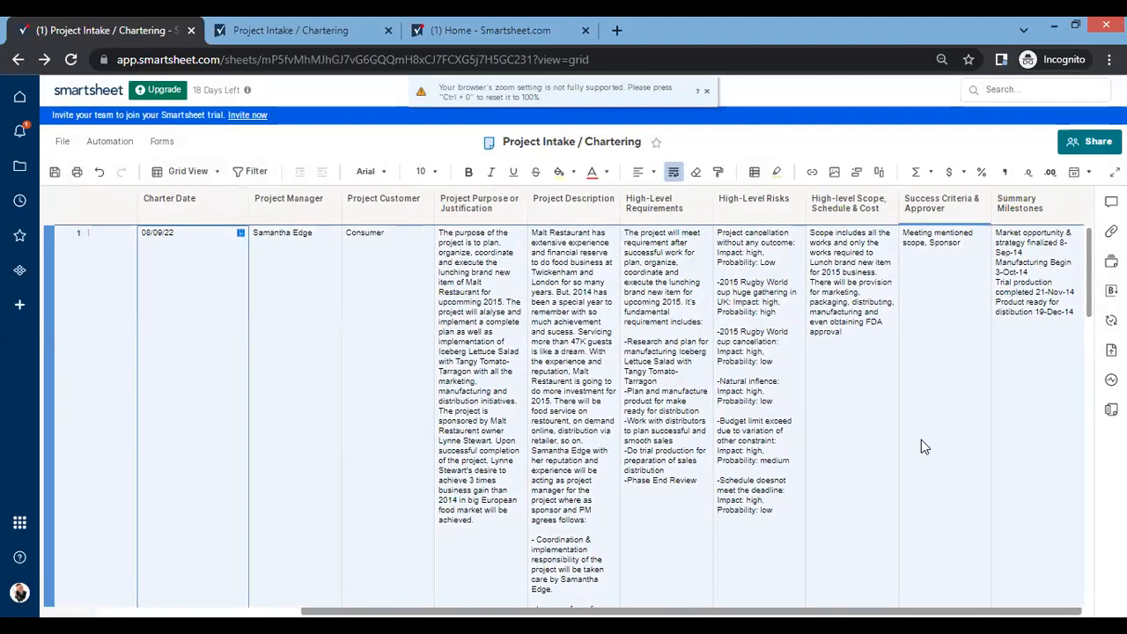
scroll(595, 405, "left", 3)
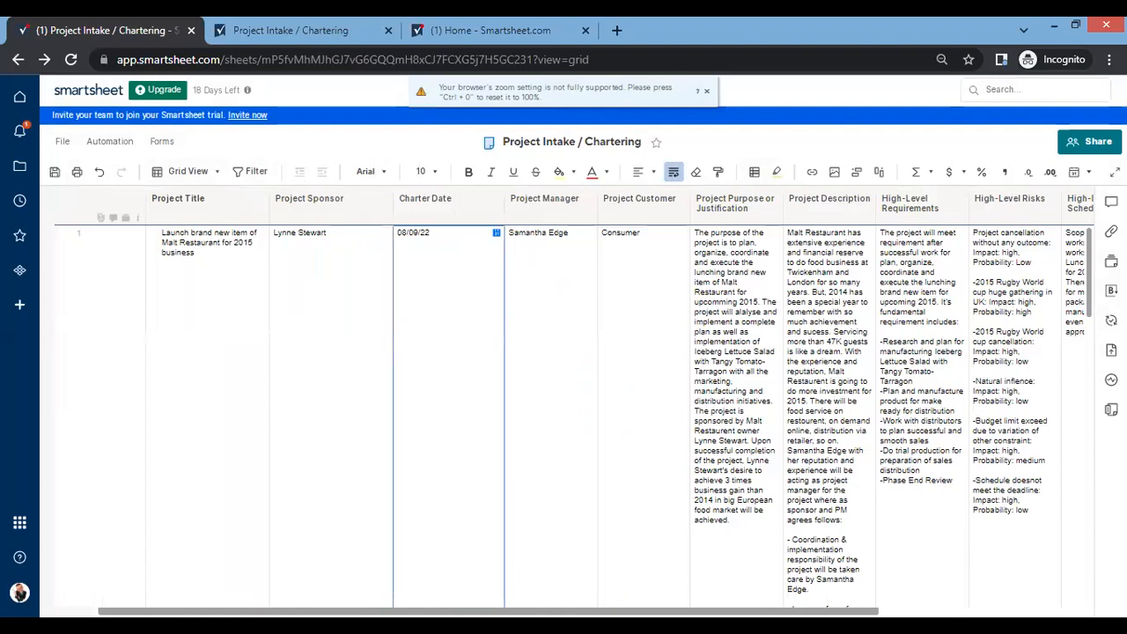
left_click(446, 476)
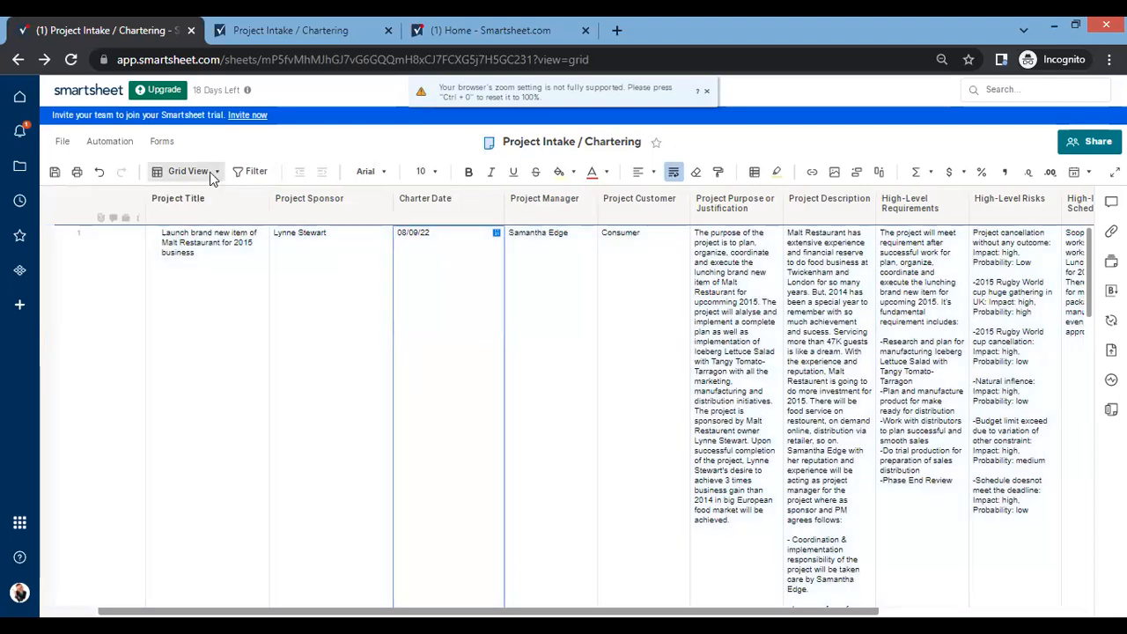
left_click(210, 172)
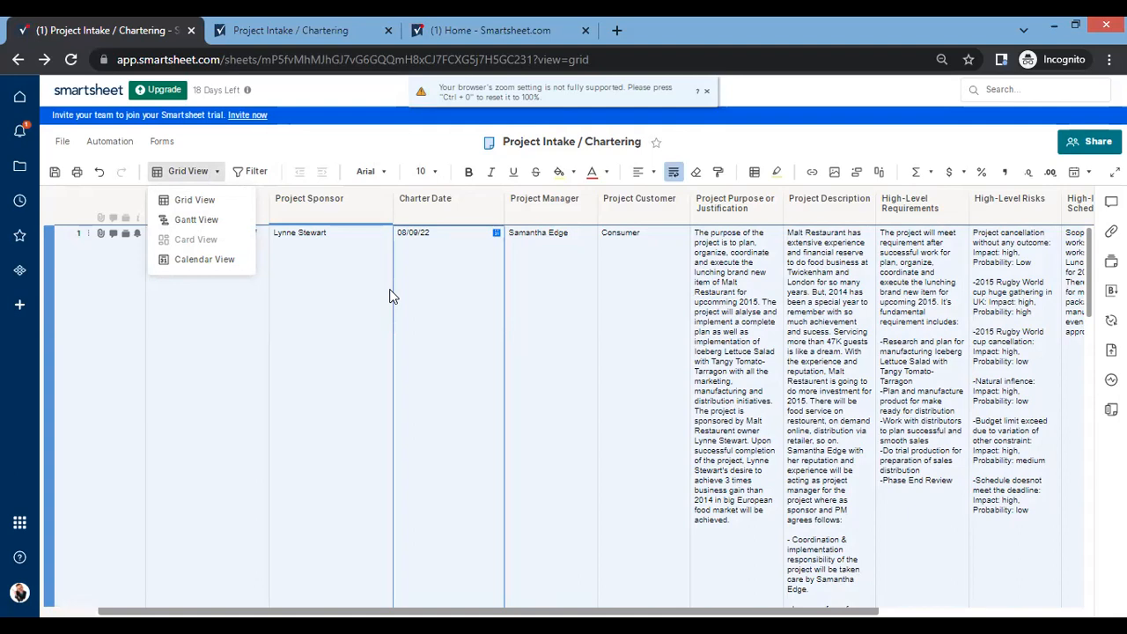
left_click(350, 291)
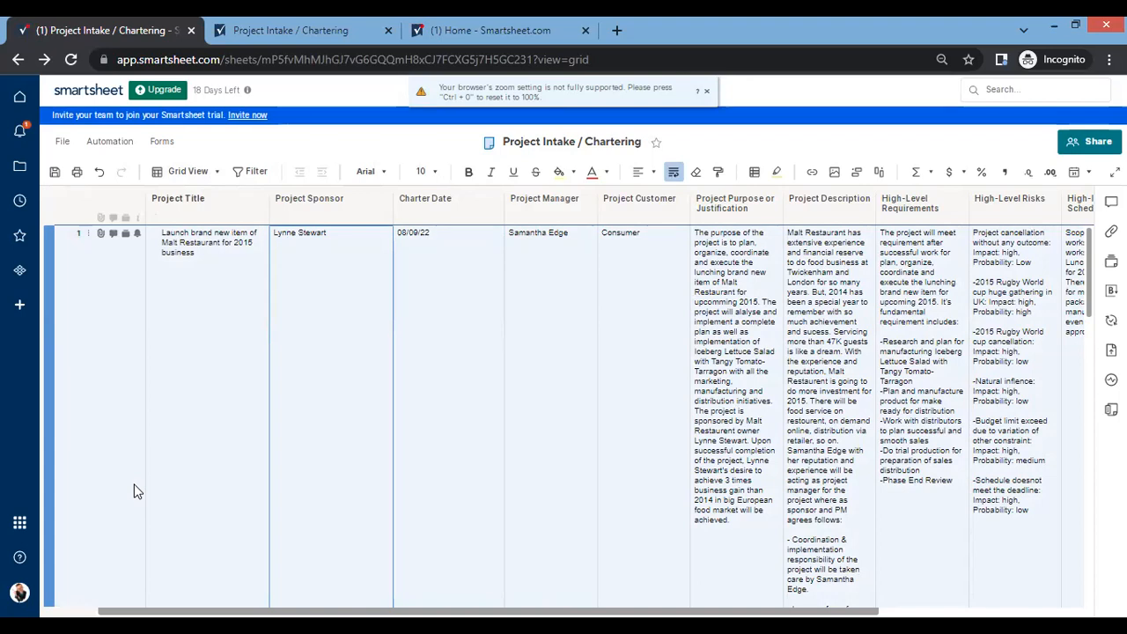
left_click(183, 433)
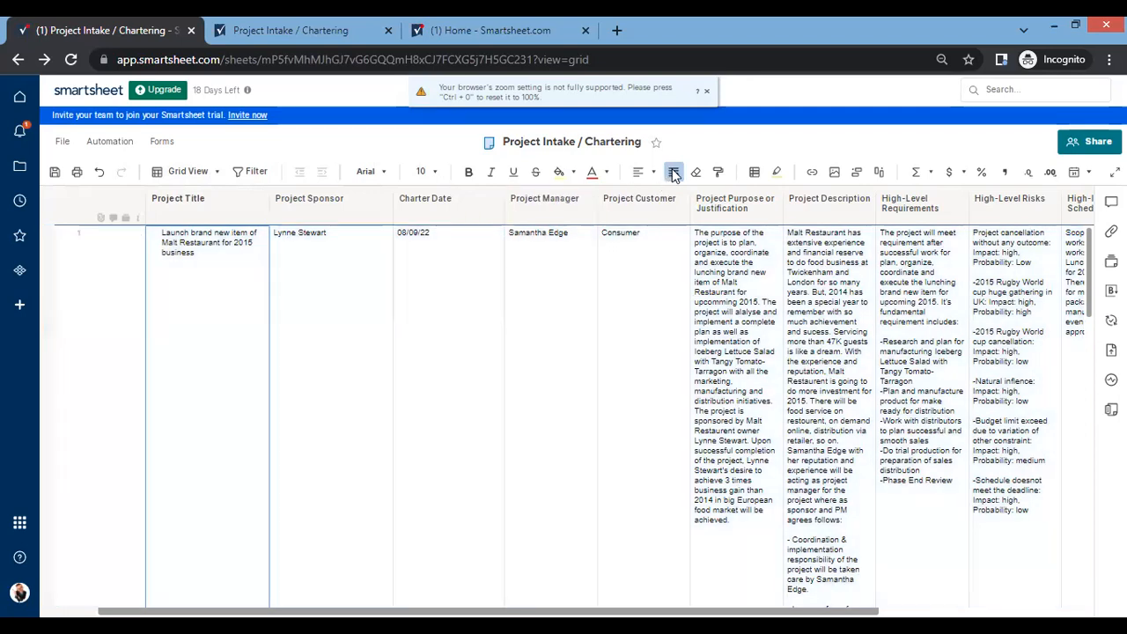
Toggle row 1's text wrapping off and on, and read the row down to the end of its Project Description.
left_click(674, 172)
left_click(674, 172)
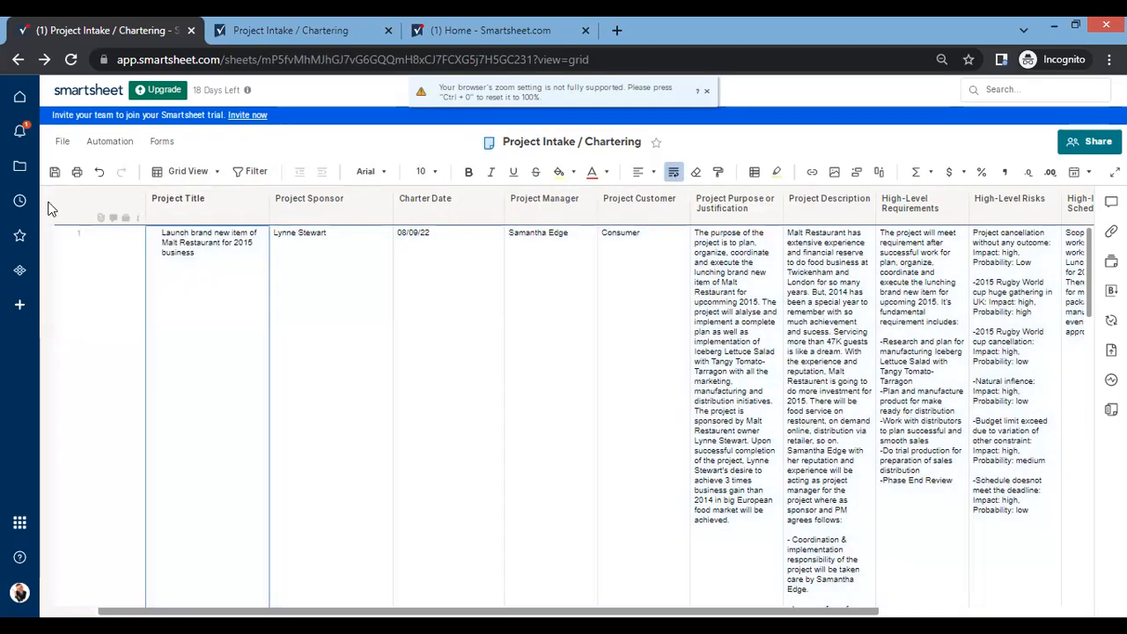
left_click(76, 250)
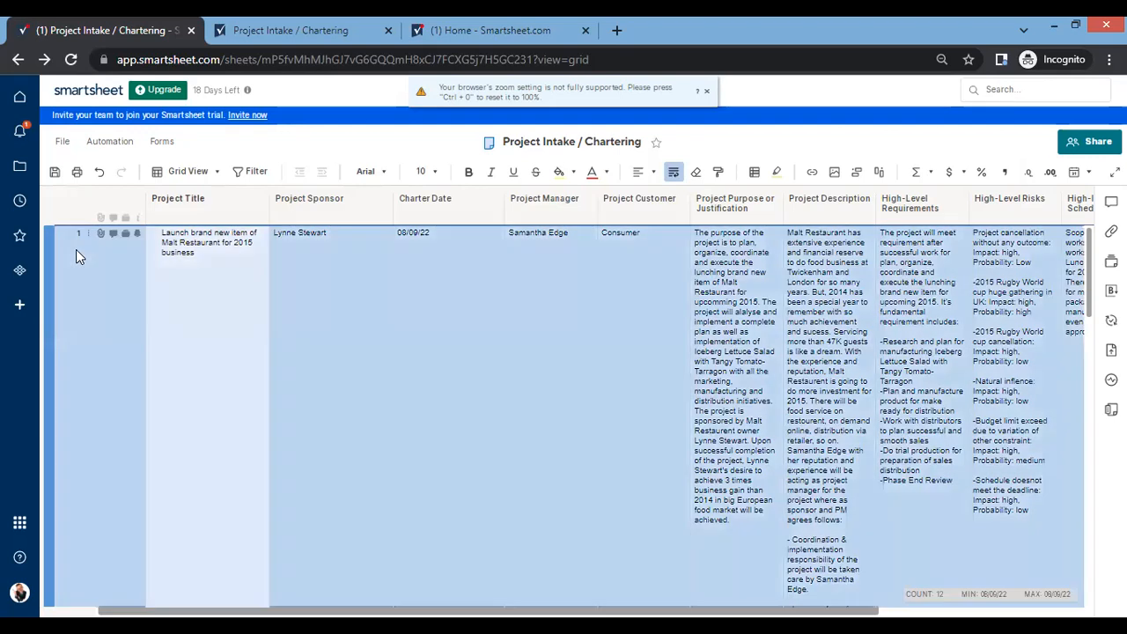
scroll(365, 388, "down", 5)
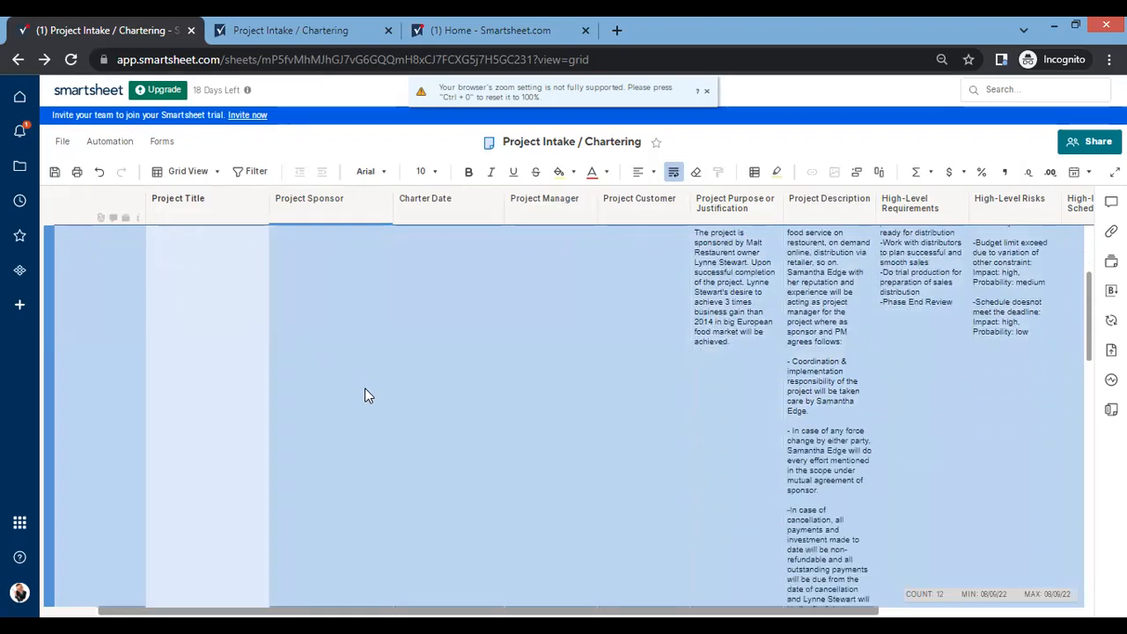
scroll(365, 395, "down", 3)
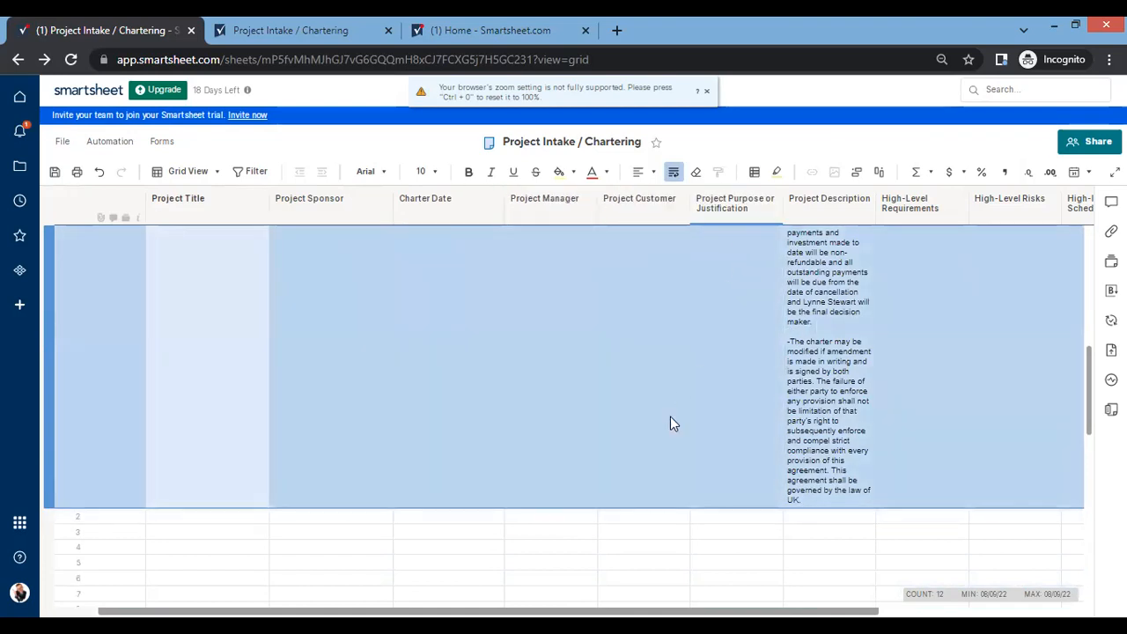
scroll(671, 424, "up", 5)
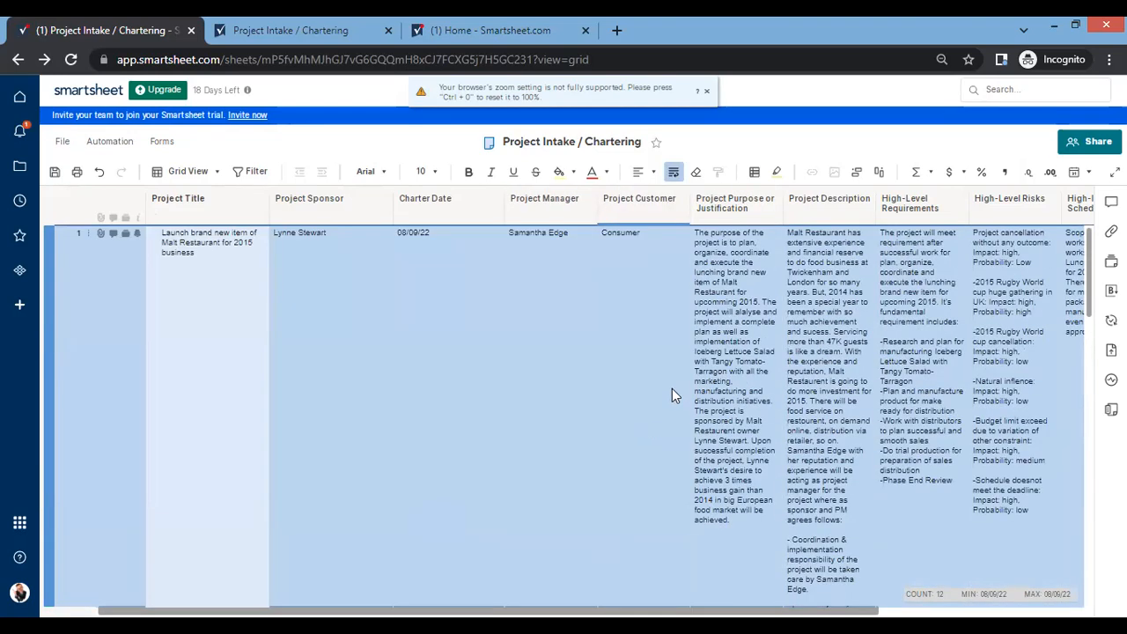
left_click(885, 311)
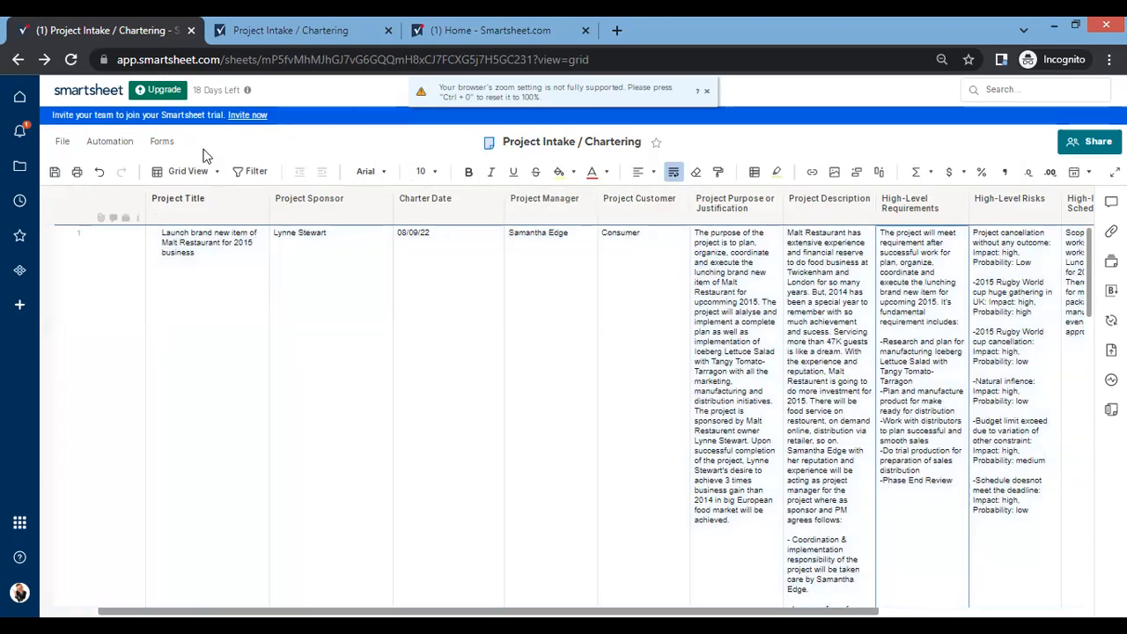
Open the existing Project Intake / Chartering form from the sheet's forms and look through its blank live version.
left_click(166, 146)
left_click(200, 188)
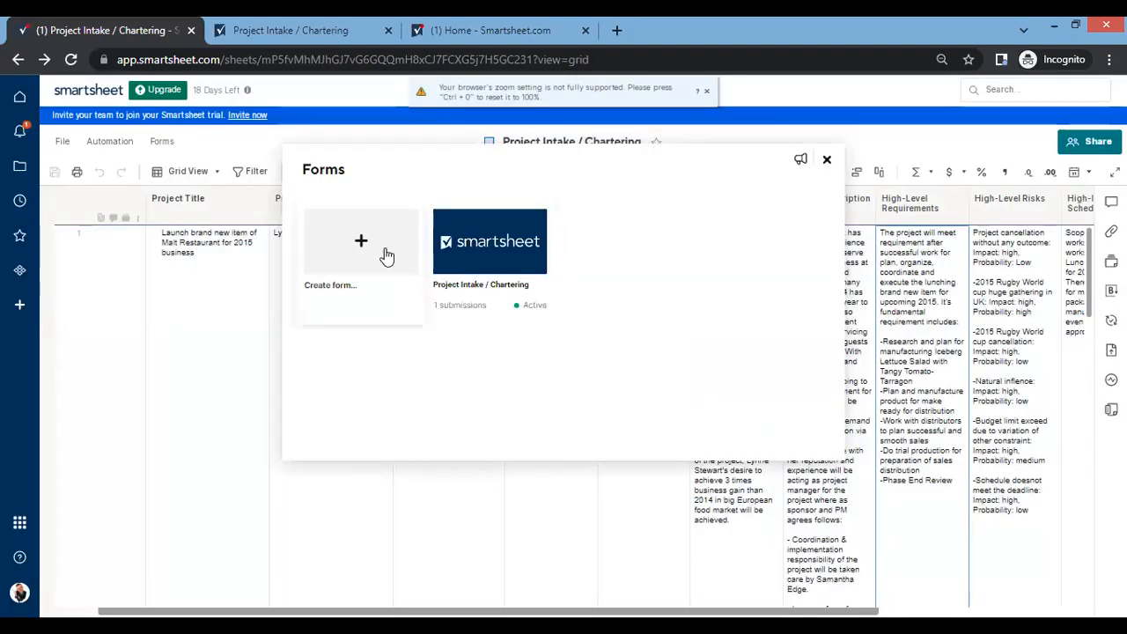
left_click(486, 247)
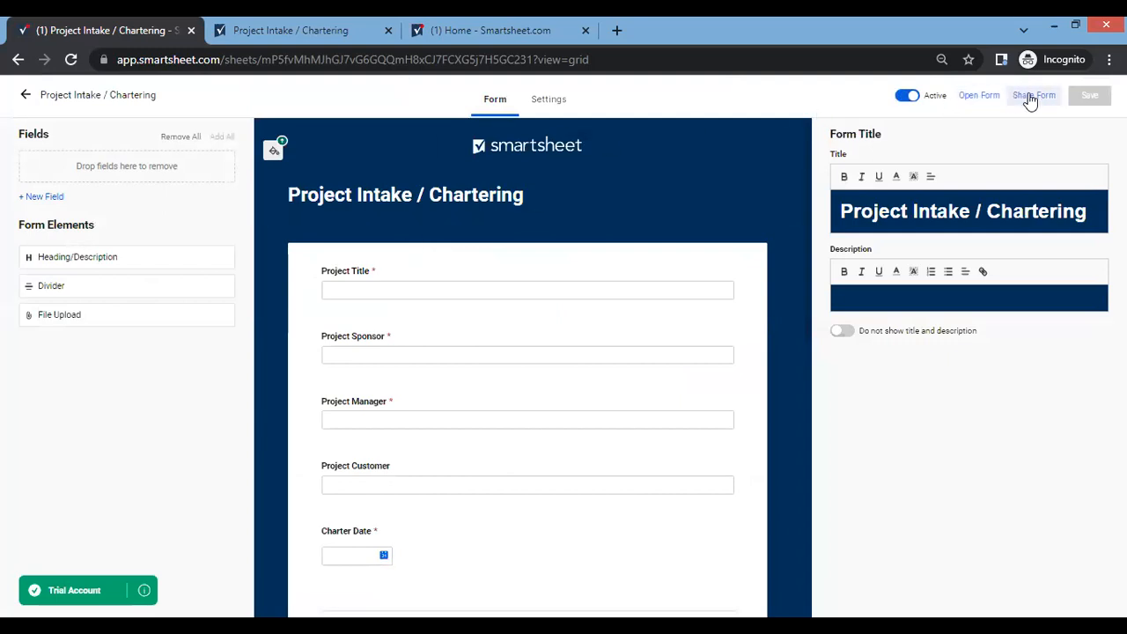
left_click(979, 96)
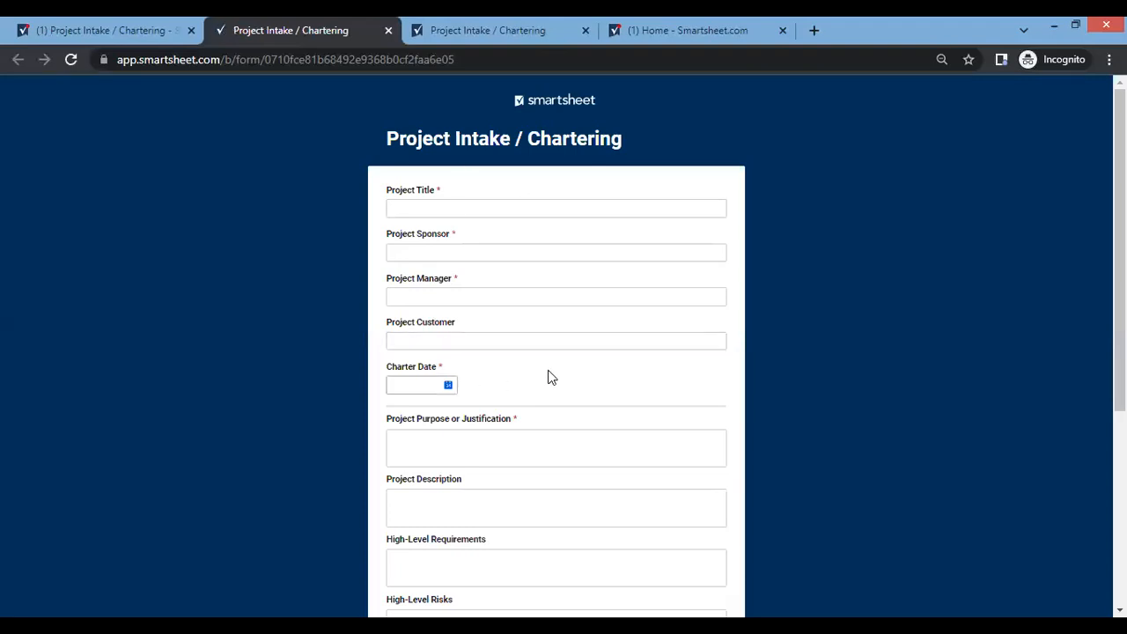
scroll(547, 377, "down", 4)
scroll(536, 355, "up", 4)
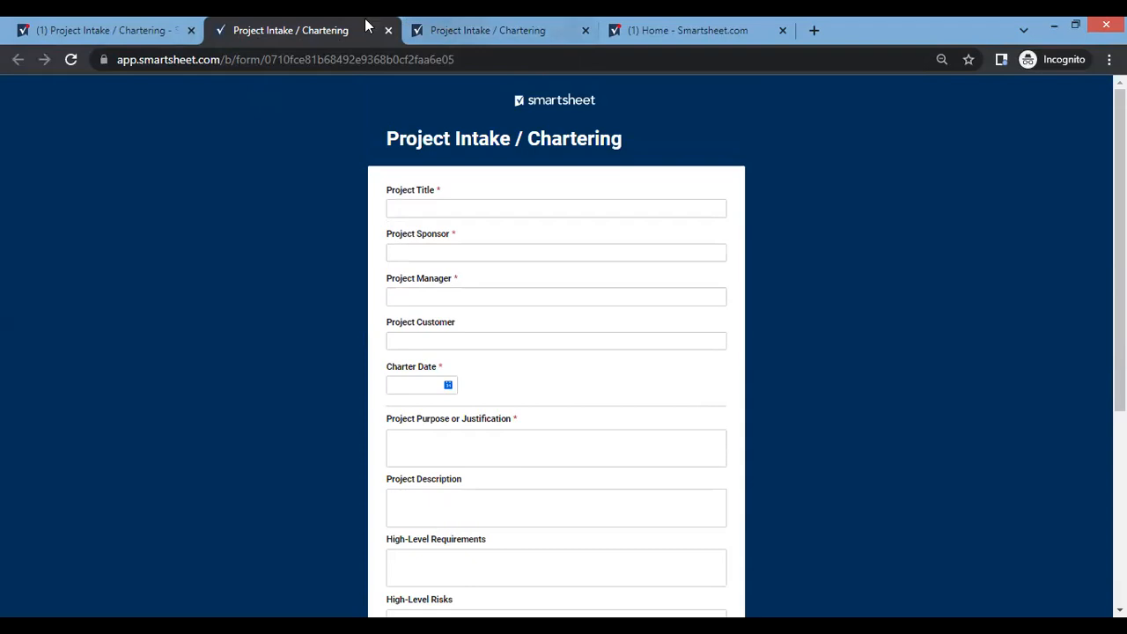
Leave the form editor and close the Forms list to return to the Project Intake / Chartering sheet.
left_click(160, 28)
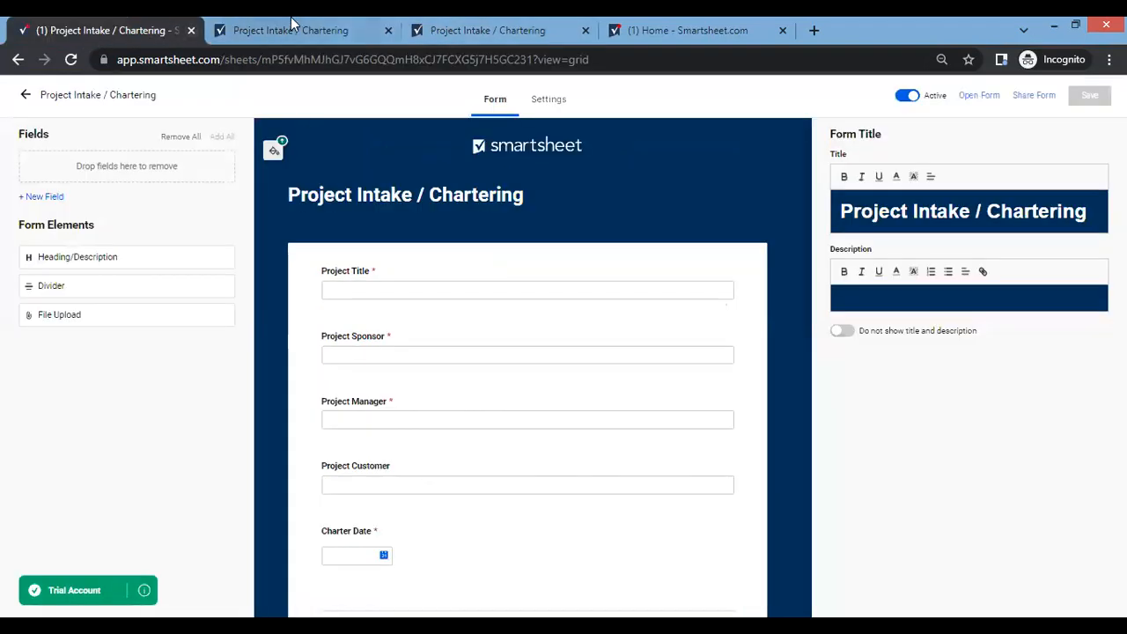
left_click(27, 95)
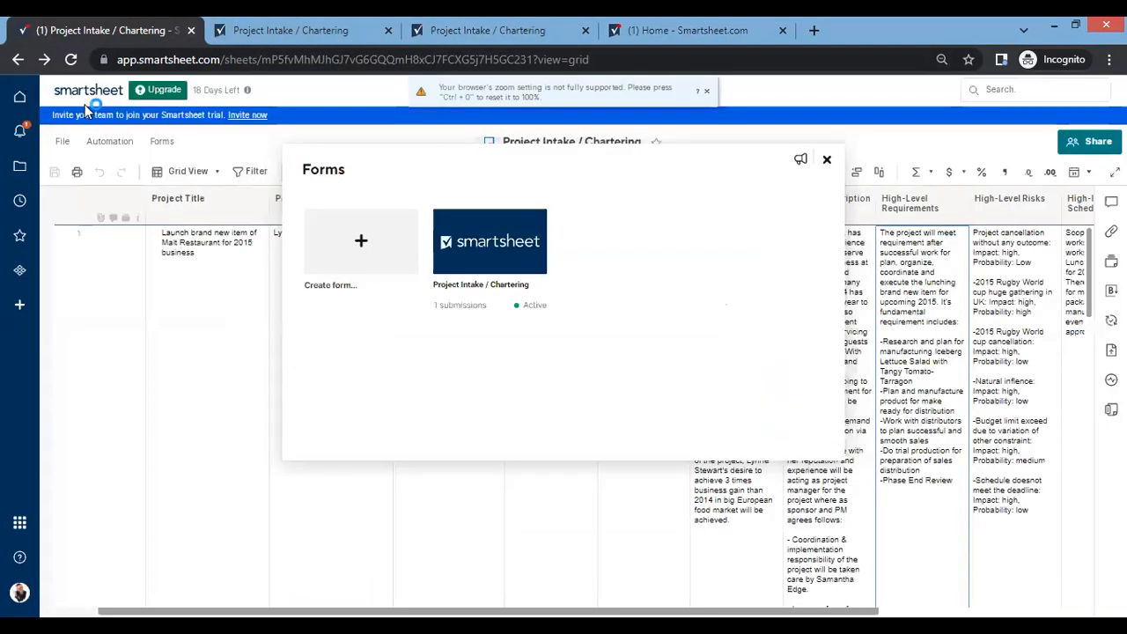
left_click(828, 164)
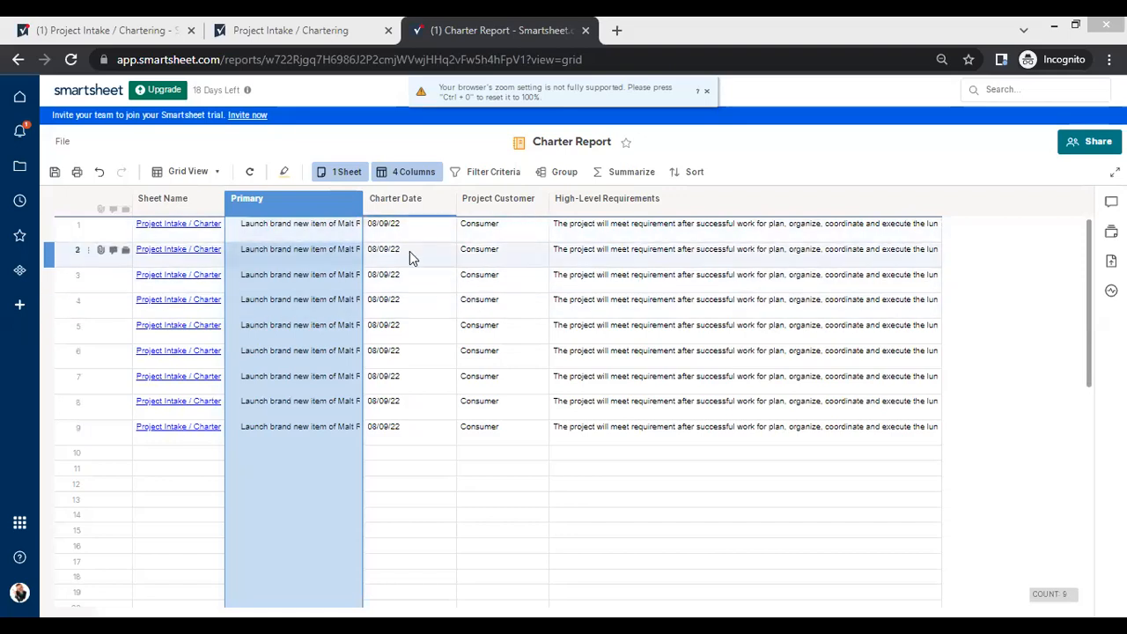
Add the Project Sponsor column to the Charter Report.
left_click(442, 233)
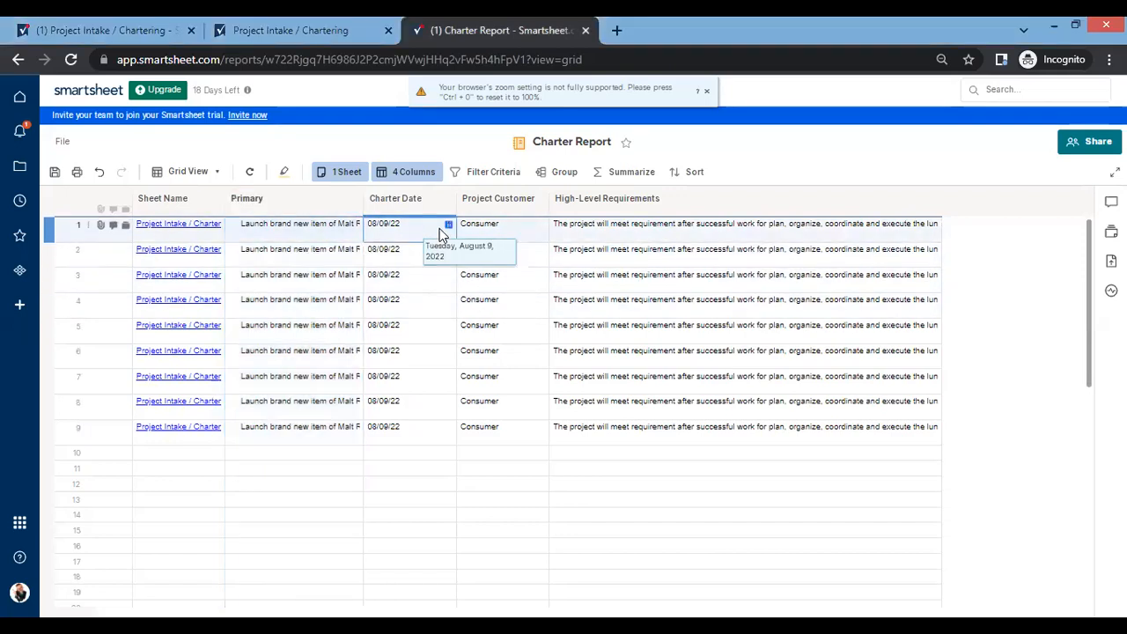
left_click(420, 175)
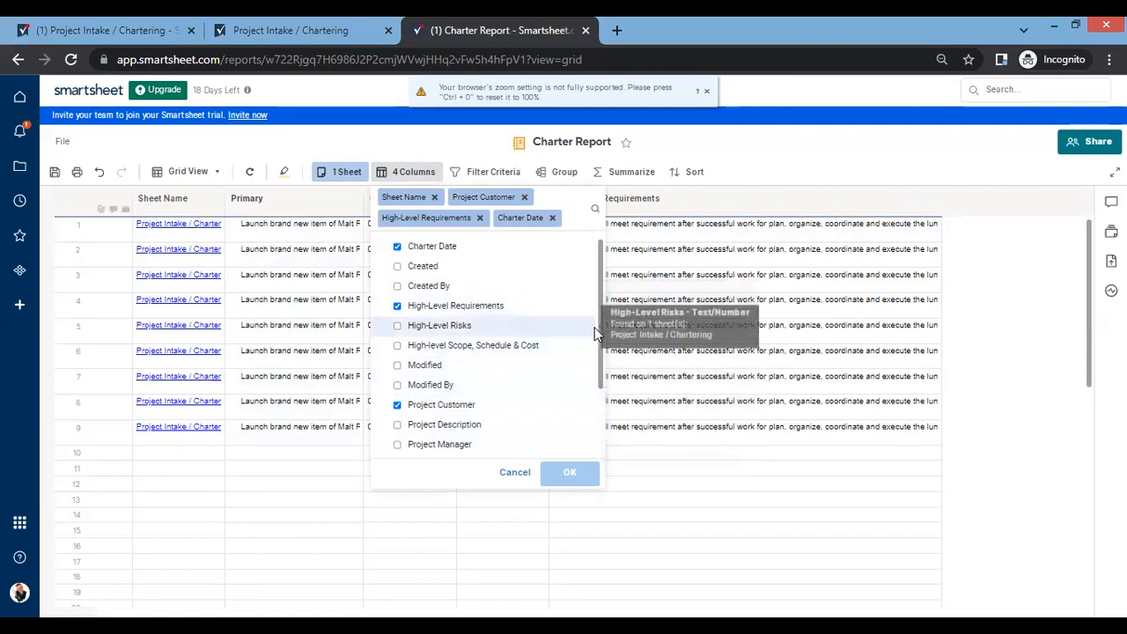
left_click_drag(599, 338, 599, 393)
left_click(427, 410)
left_click(563, 475)
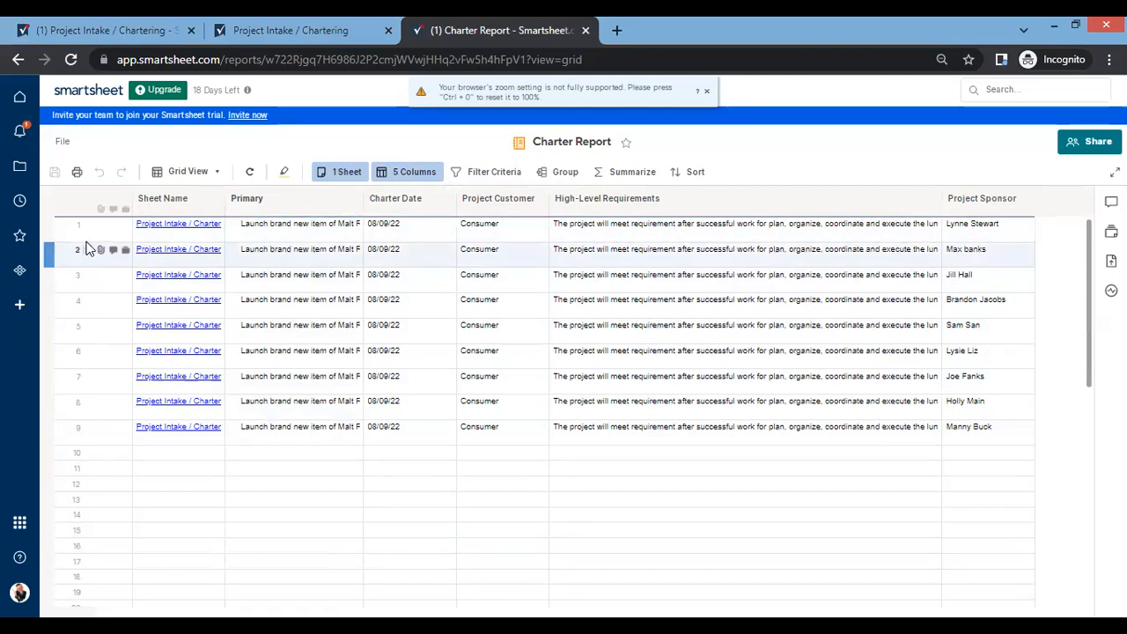
Compare the form's confirmation page, the Charter Report and the rows of the Project Intake / Chartering sheet.
left_click(286, 29)
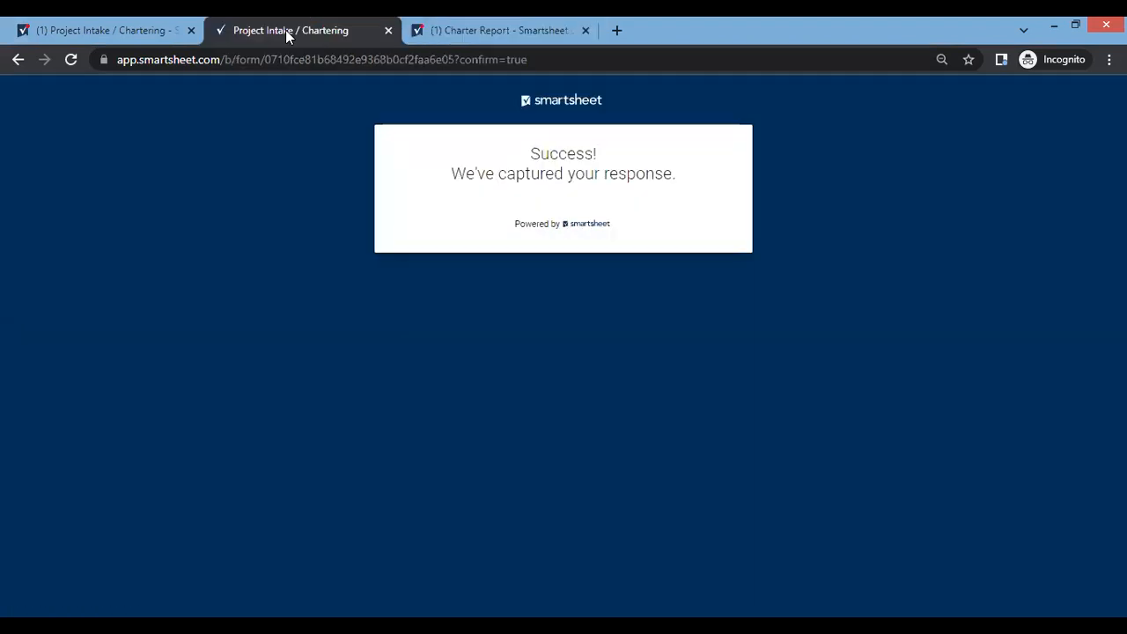
left_click(451, 31)
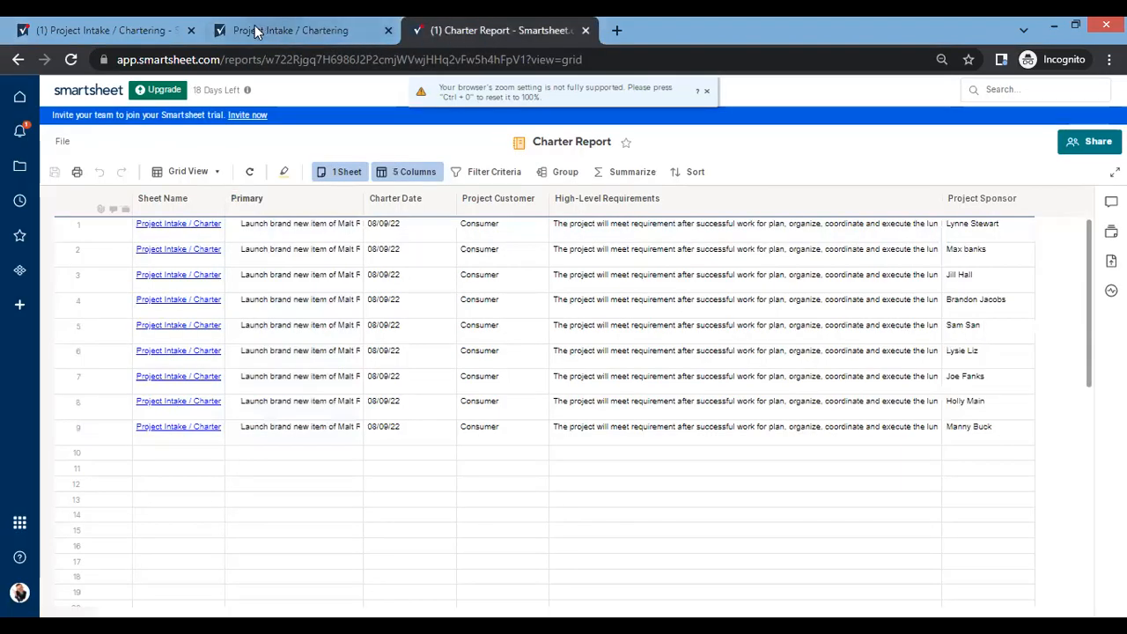
left_click(140, 27)
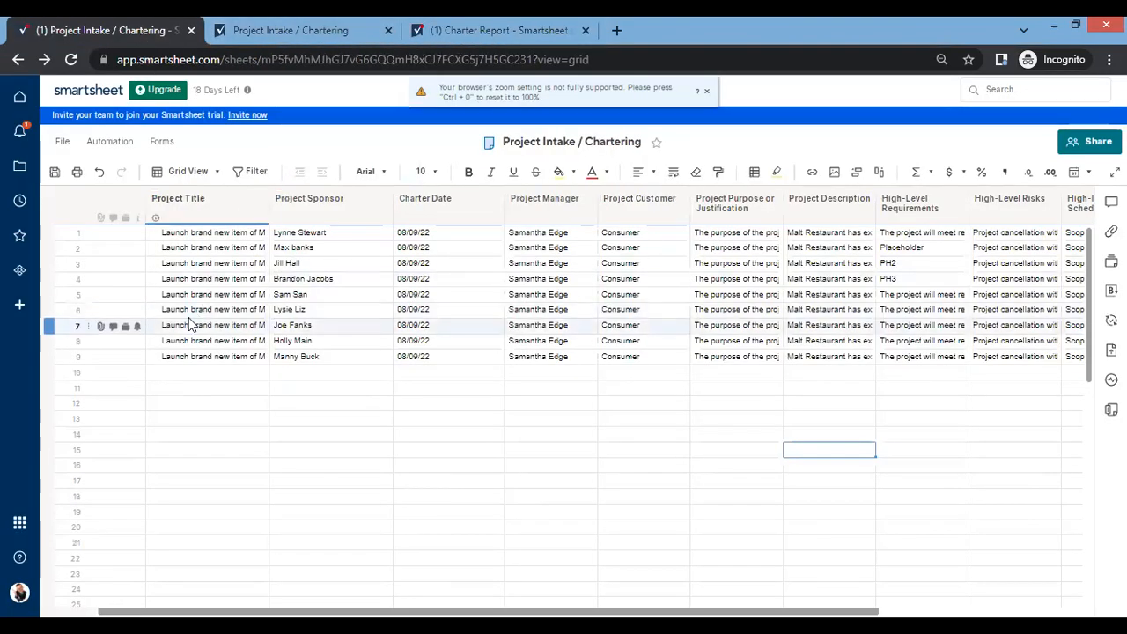